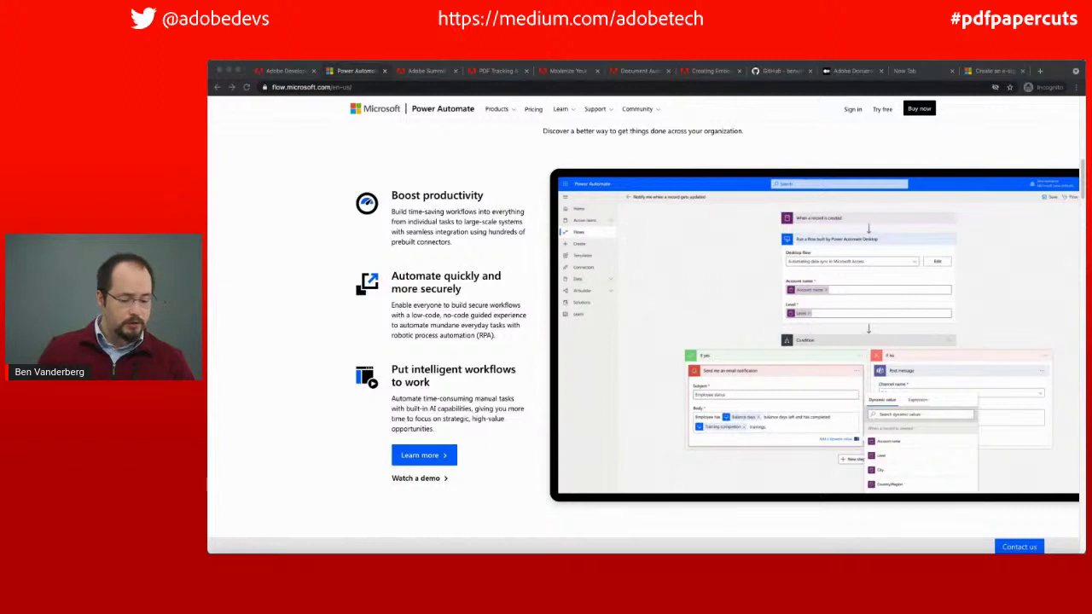
Filter the Connectors list by 'adobe' to show Adobe PDF Tools, Creative Cloud and Sign
key("super+Tab")
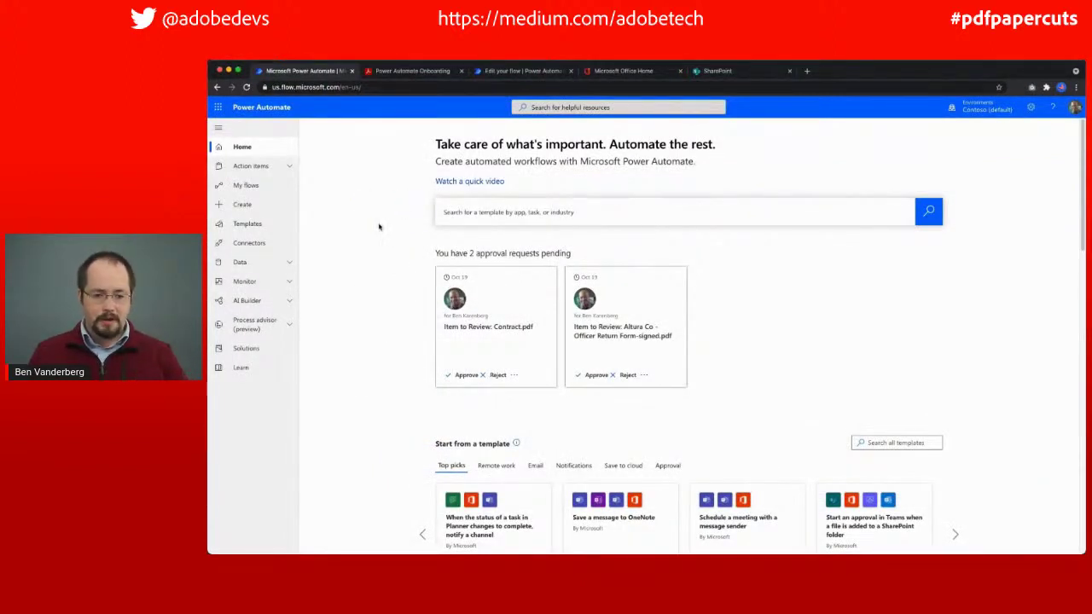
left_click(266, 244)
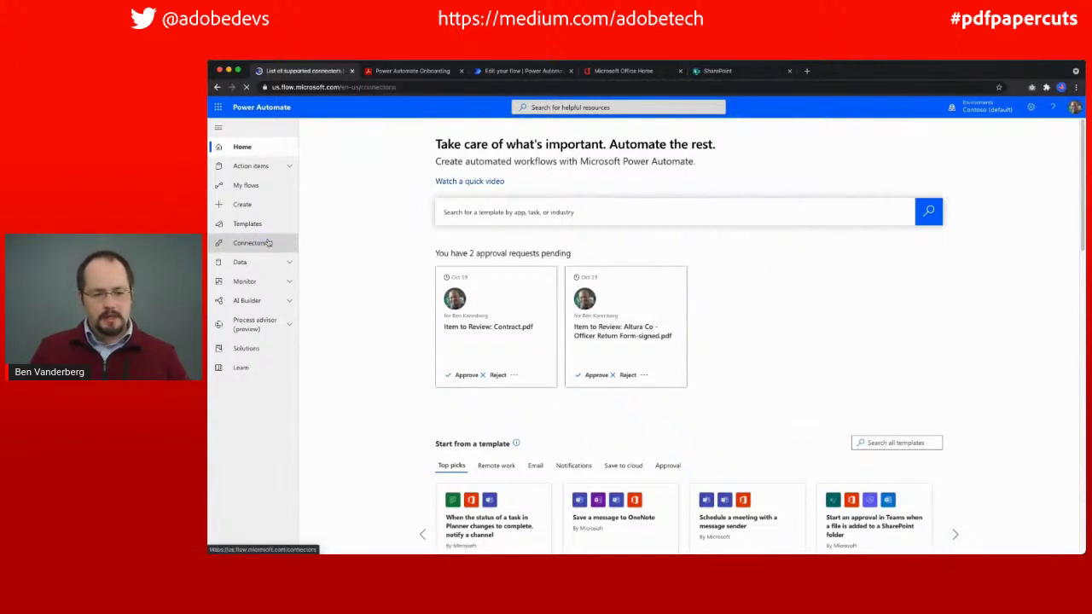
left_click(476, 144)
type("adobe")
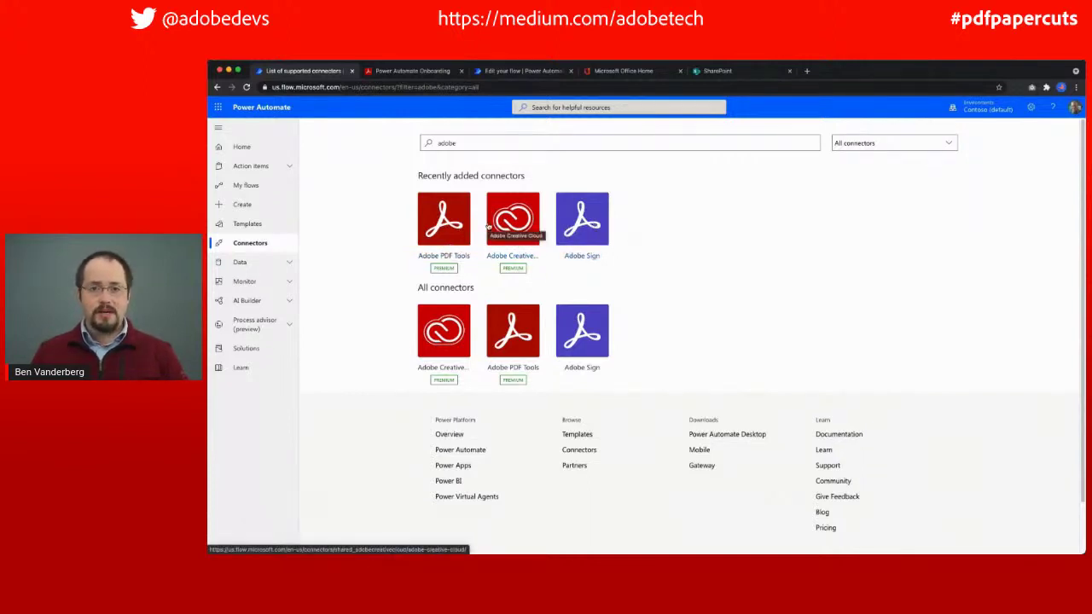
From Adobe PDF Tools, open the 'Convert newly added files to text searchable PDF in SharePoint' template
left_click(429, 232)
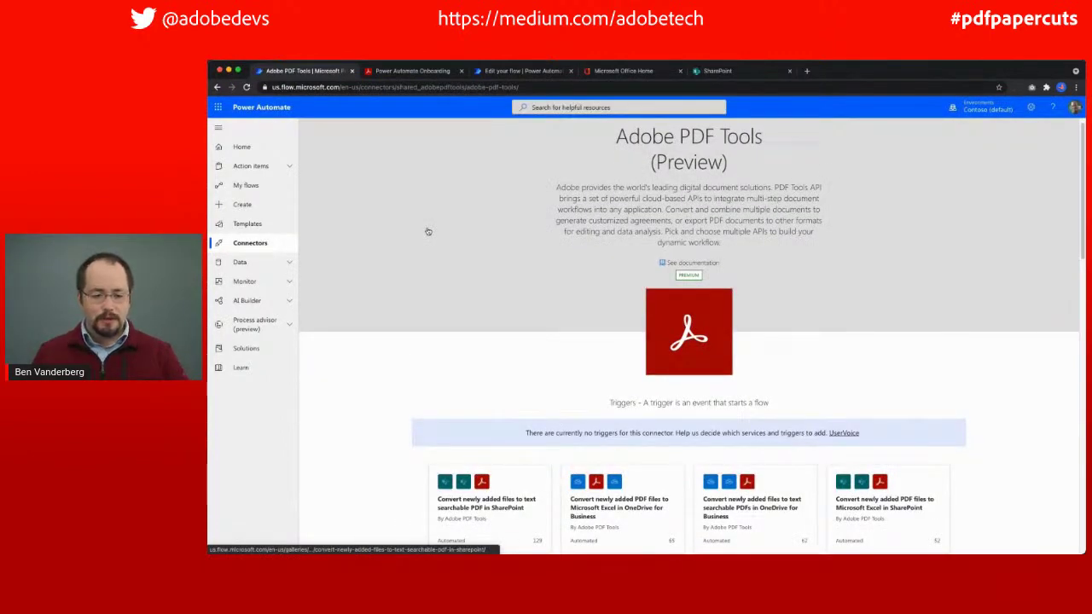
scroll(428, 231, "down", 5)
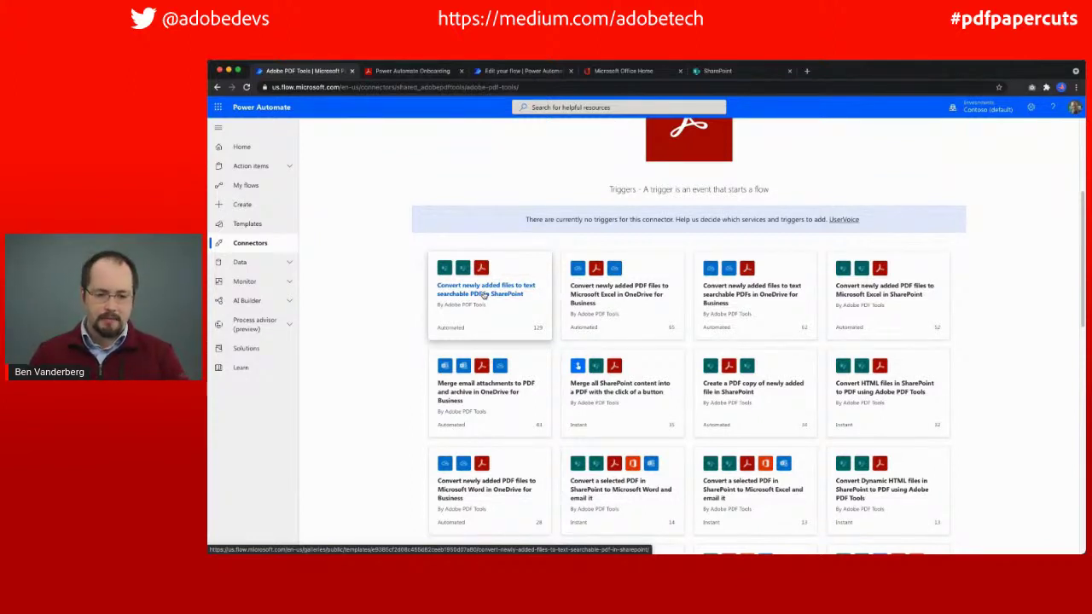
left_click(483, 294)
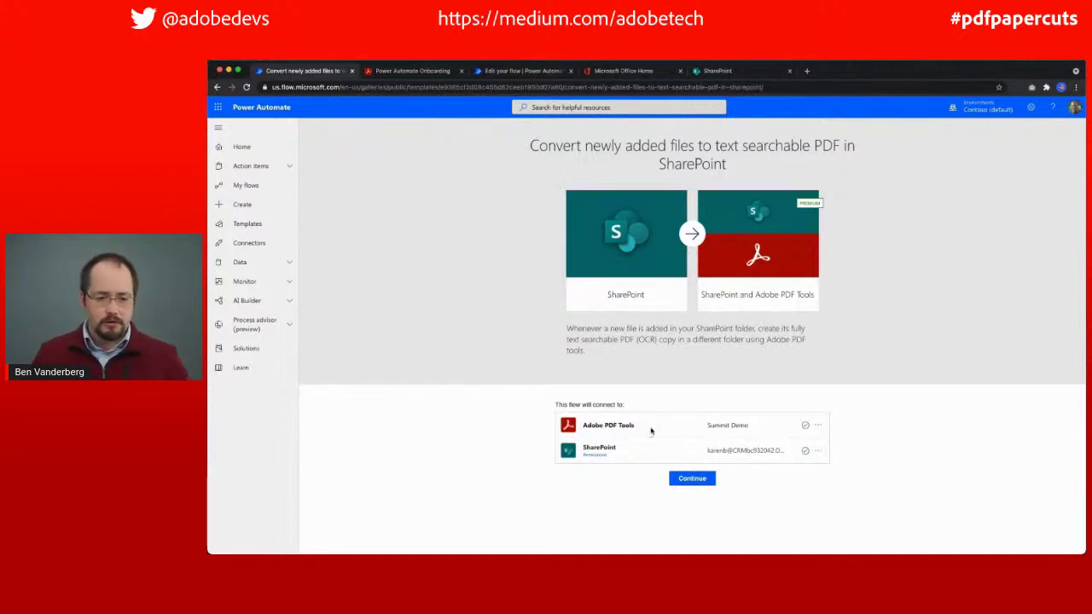
Add a new Adobe PDF Tools connection and go to the PDF Tools API onboarding page
left_click(818, 426)
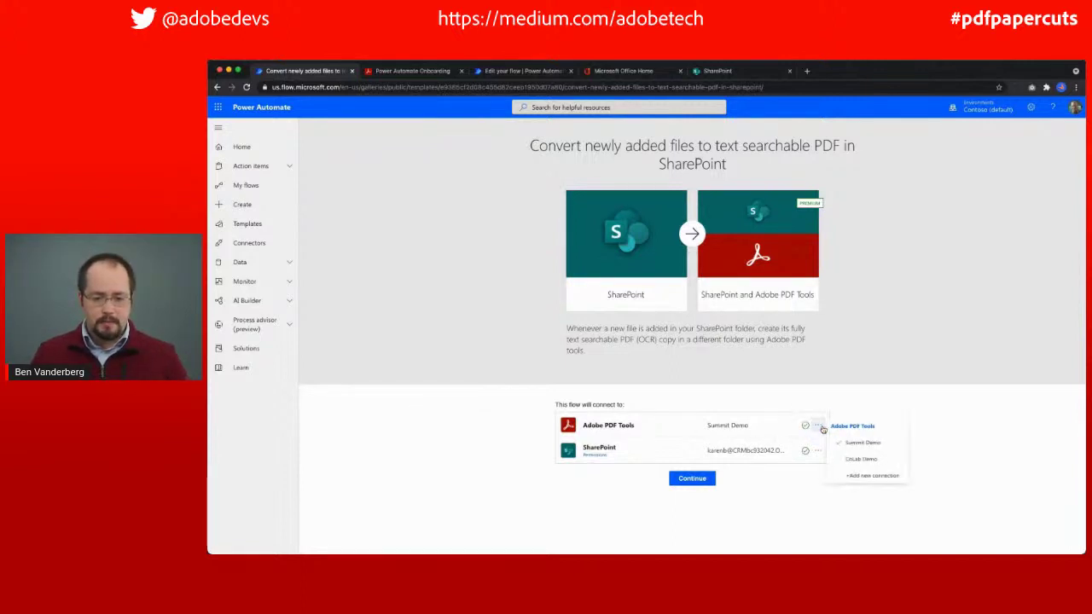
left_click(863, 476)
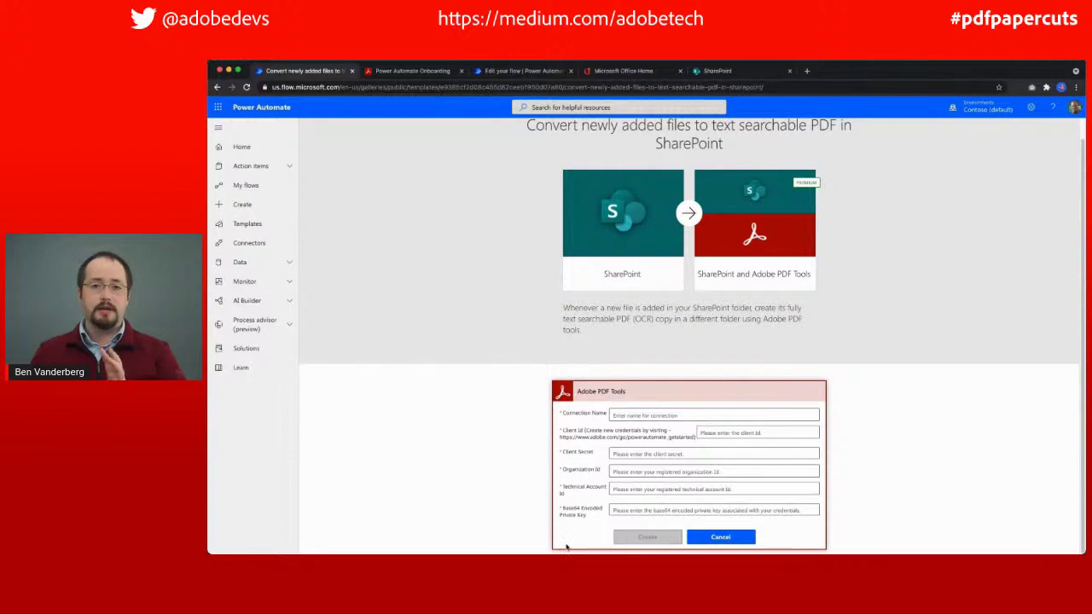
left_click(401, 71)
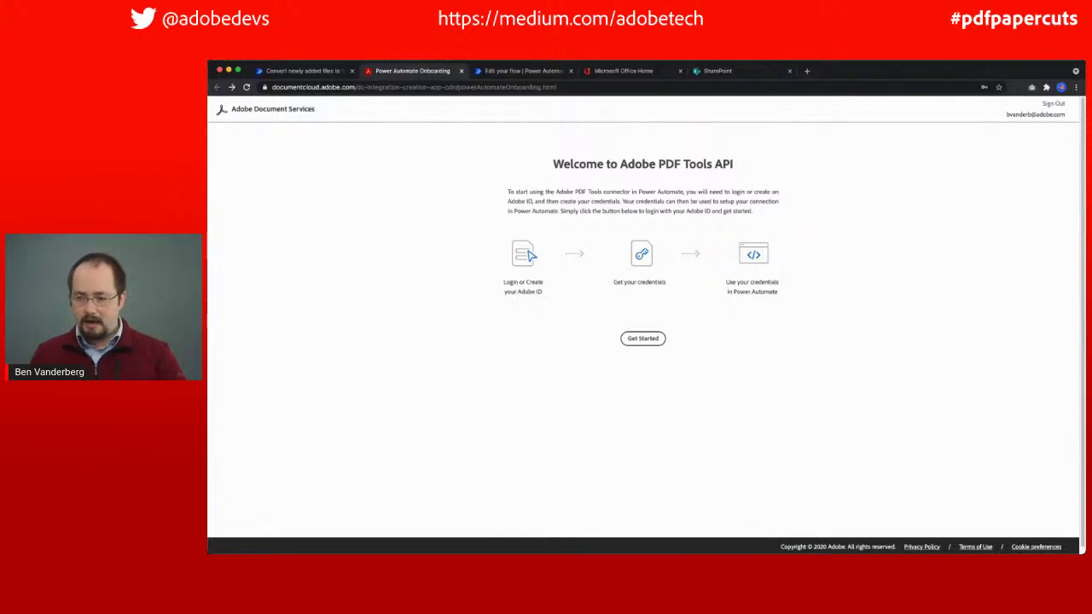
Review the 'Welcome to Adobe PDF Tools API' steps, then return to the SharePoint template page
key("super+Tab")
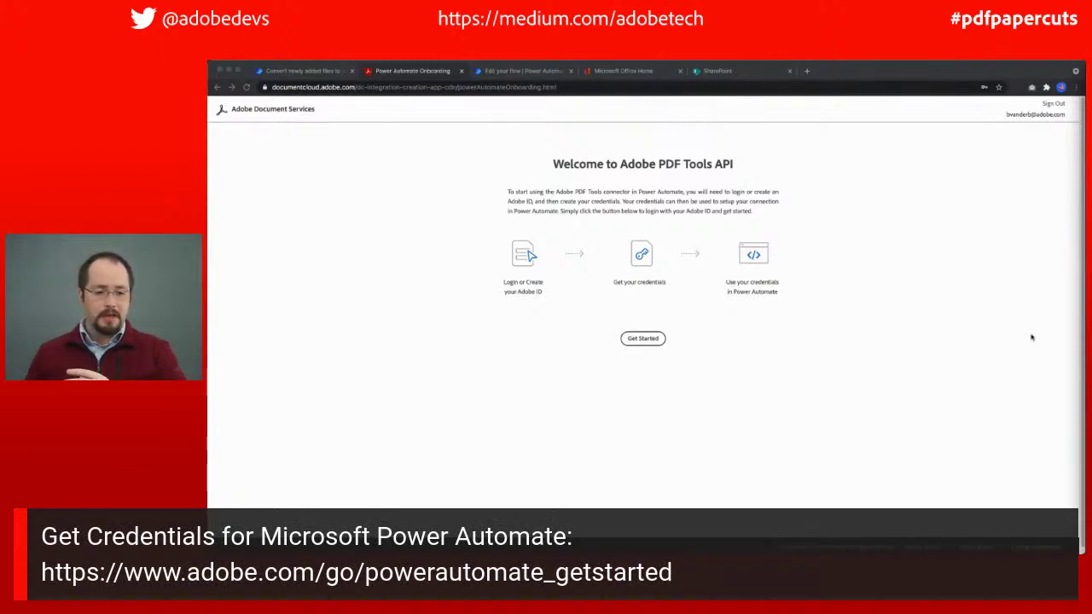
left_click(310, 70)
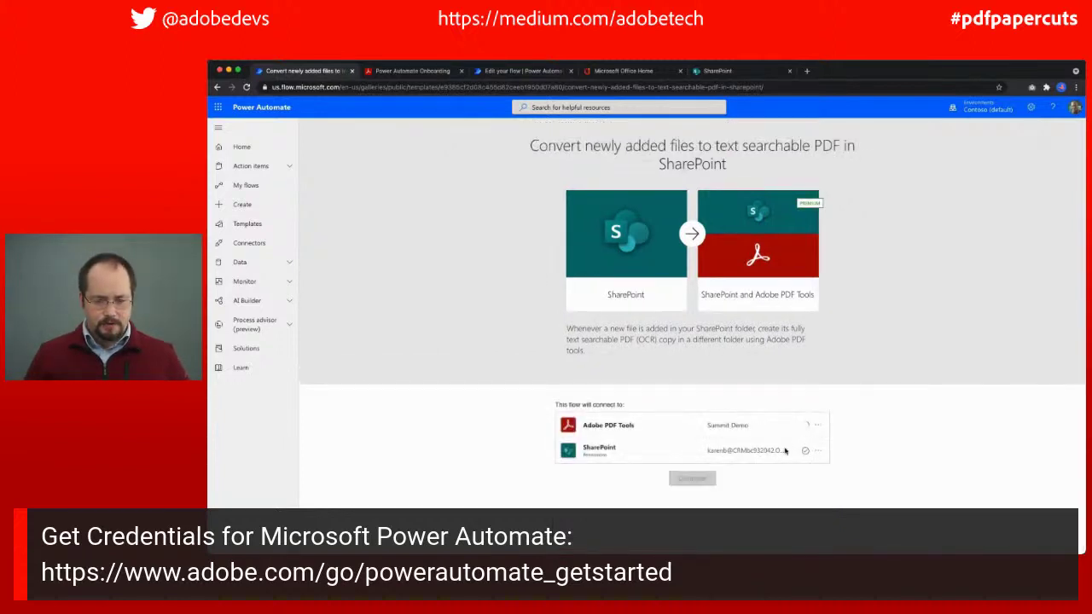
Create the flow and list Adobe PDF Tools actions in a new step below the trigger
left_click(692, 478)
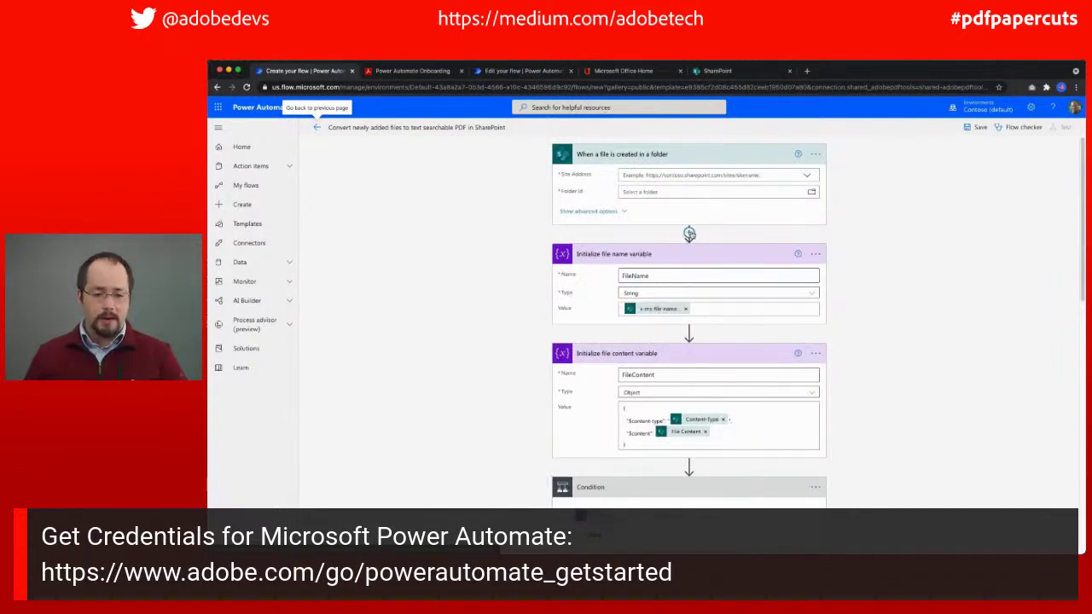
left_click(688, 242)
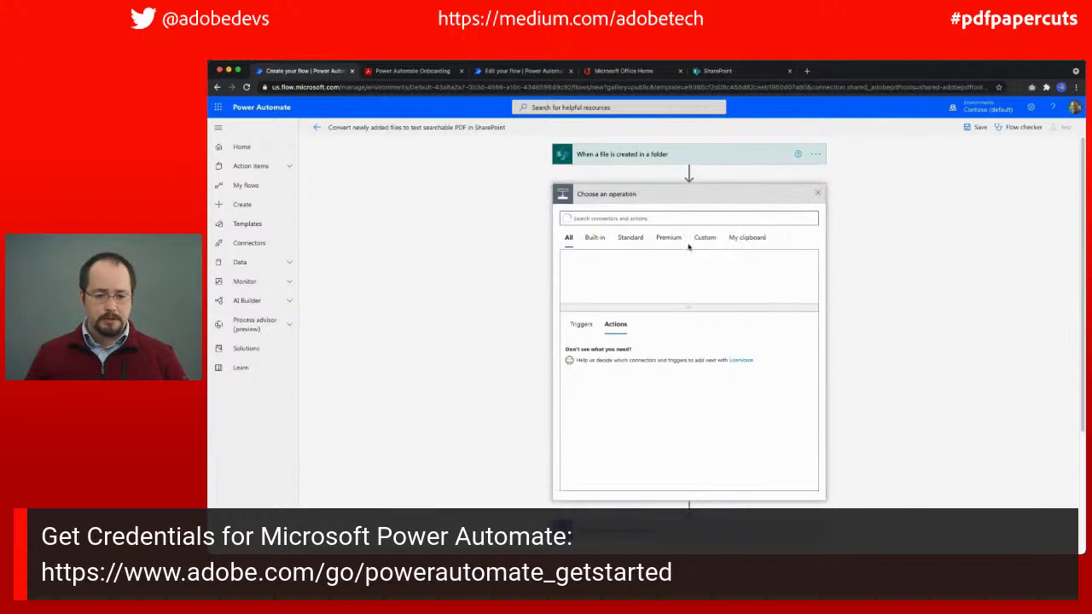
type("adobe")
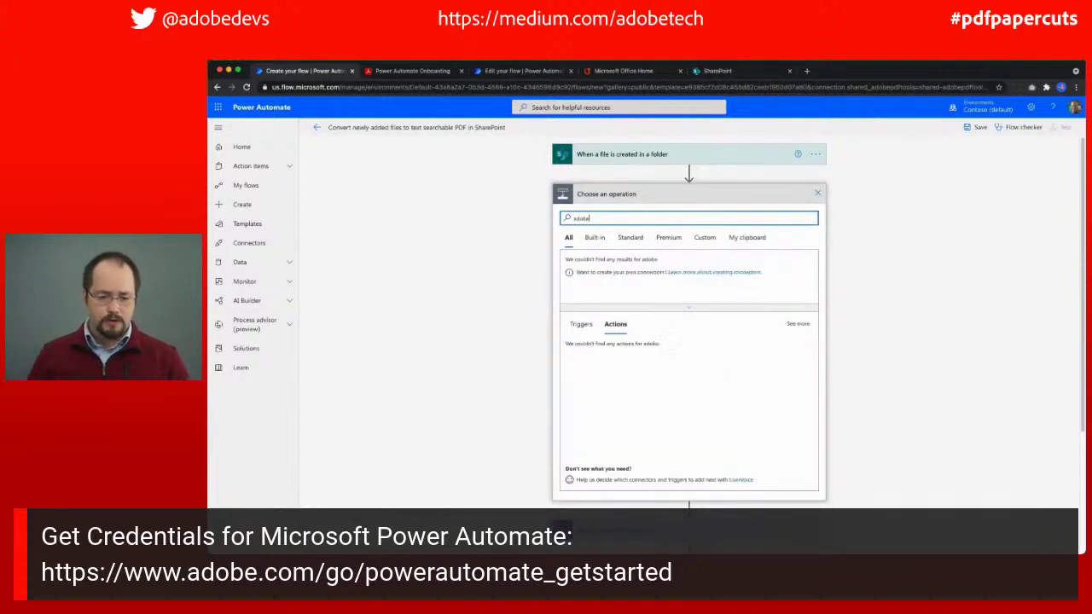
left_click(584, 269)
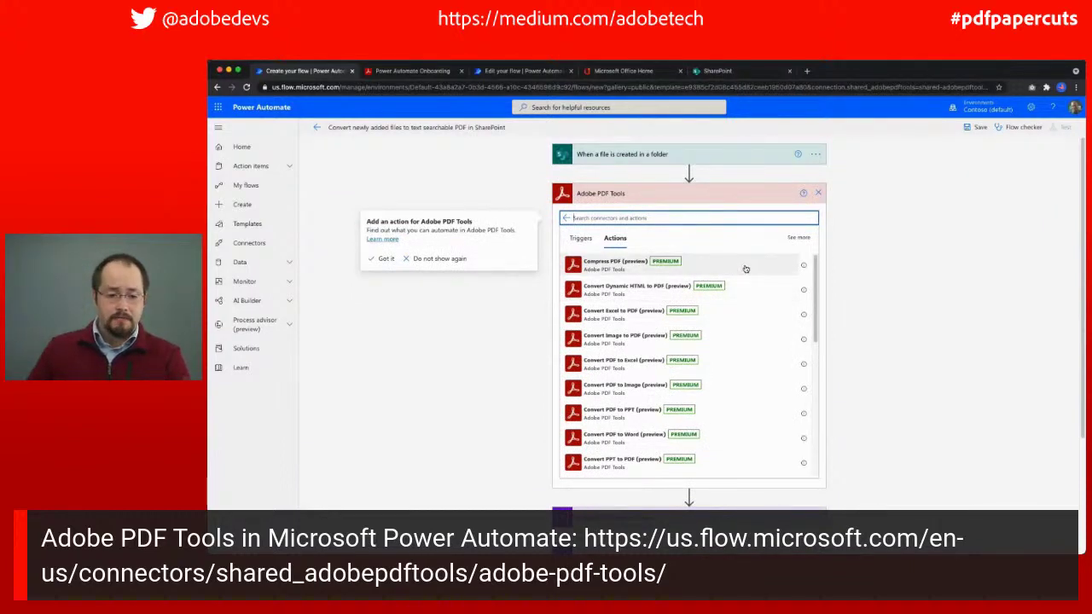
Browse the full Adobe PDF Tools action list, then close it without adding a step
scroll(745, 269, "down", 1)
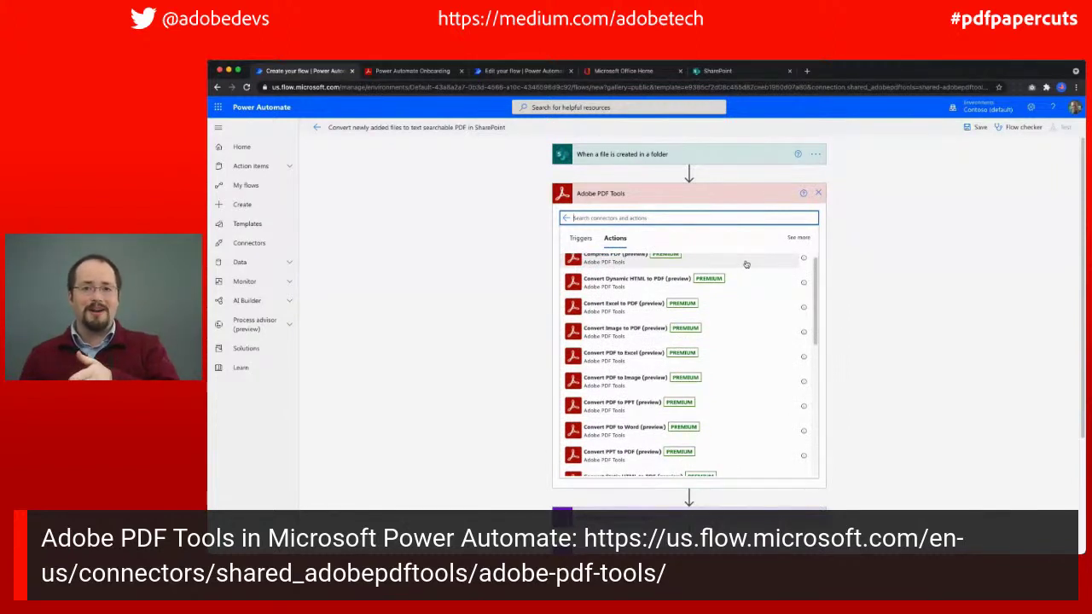
scroll(740, 270, "down", 2)
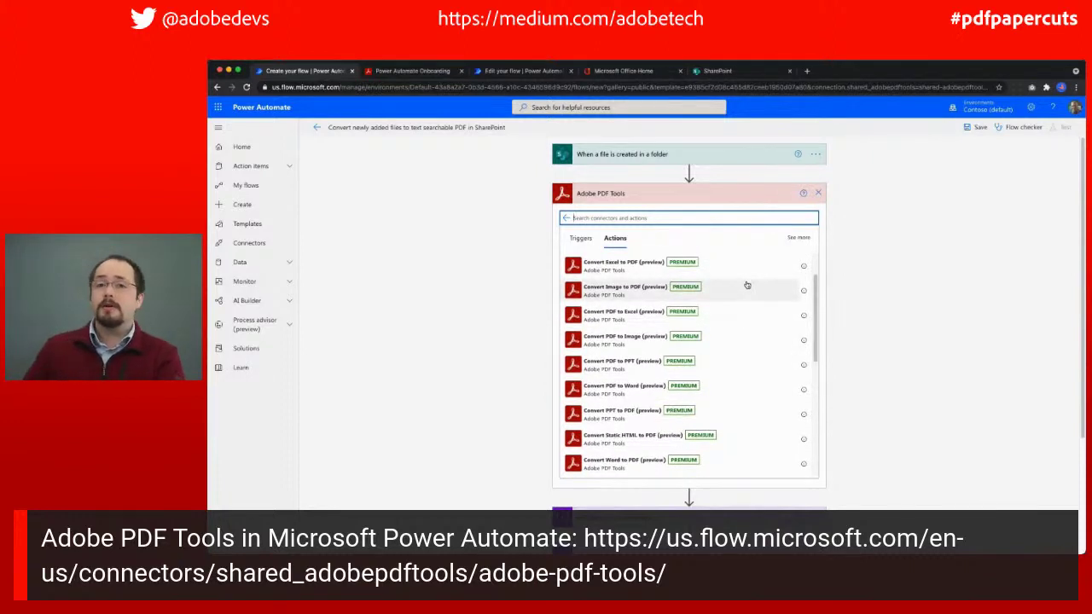
scroll(746, 285, "down", 2)
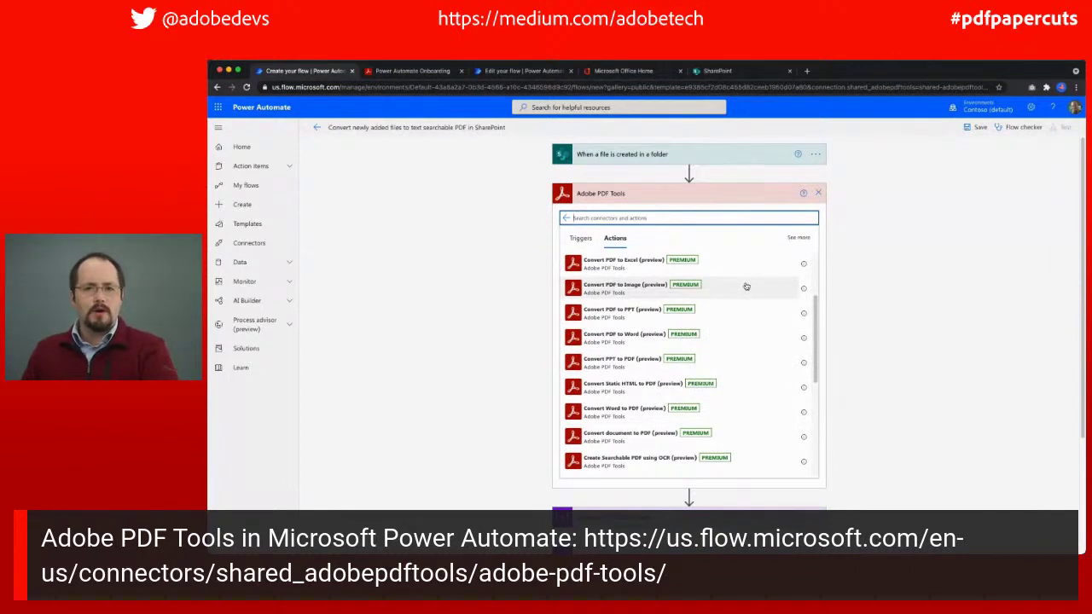
scroll(747, 286, "down", 3)
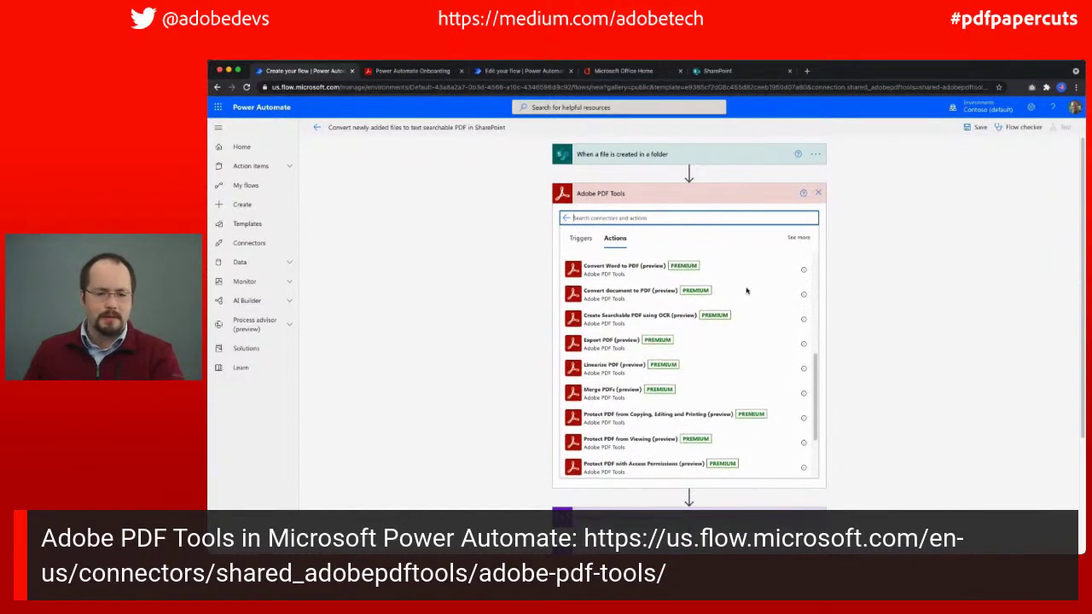
scroll(747, 292, "down", 2)
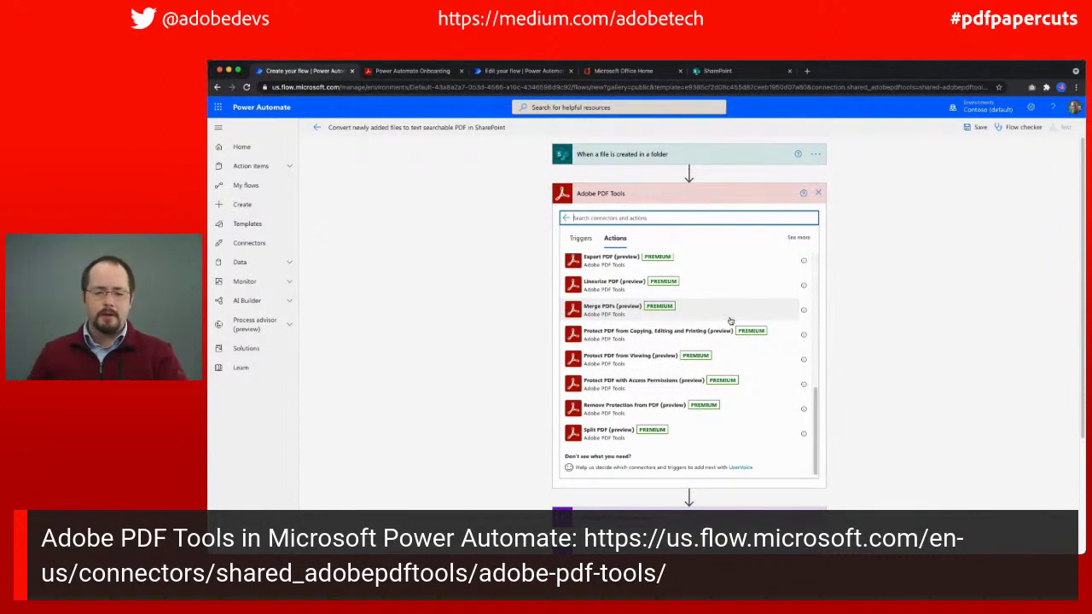
left_click(827, 194)
left_click(855, 207)
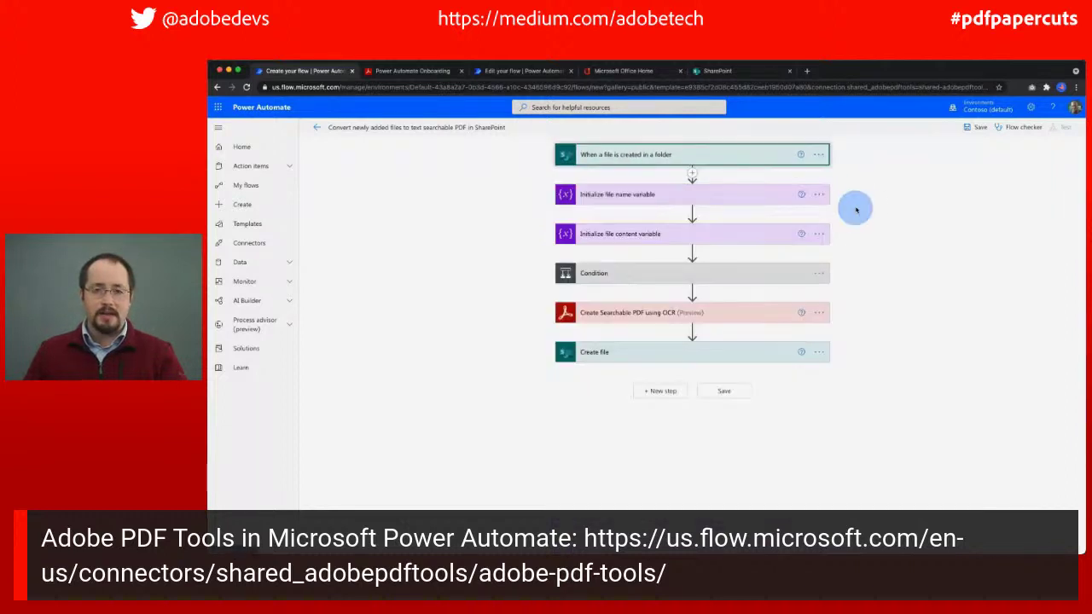
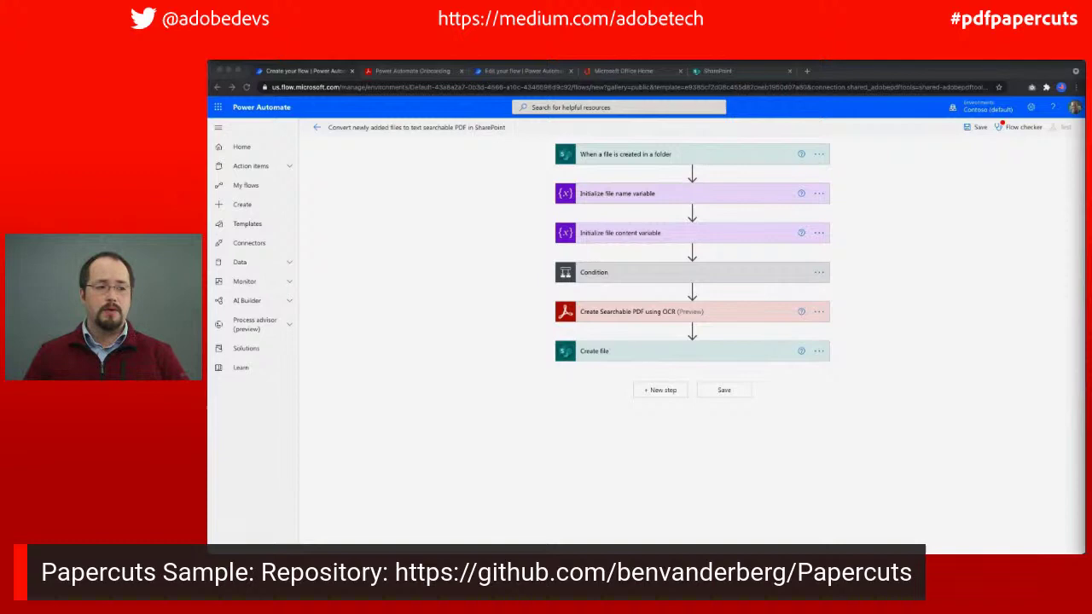
Switch from the flow editor to the Papercuts repository page
key("alt+Tab")
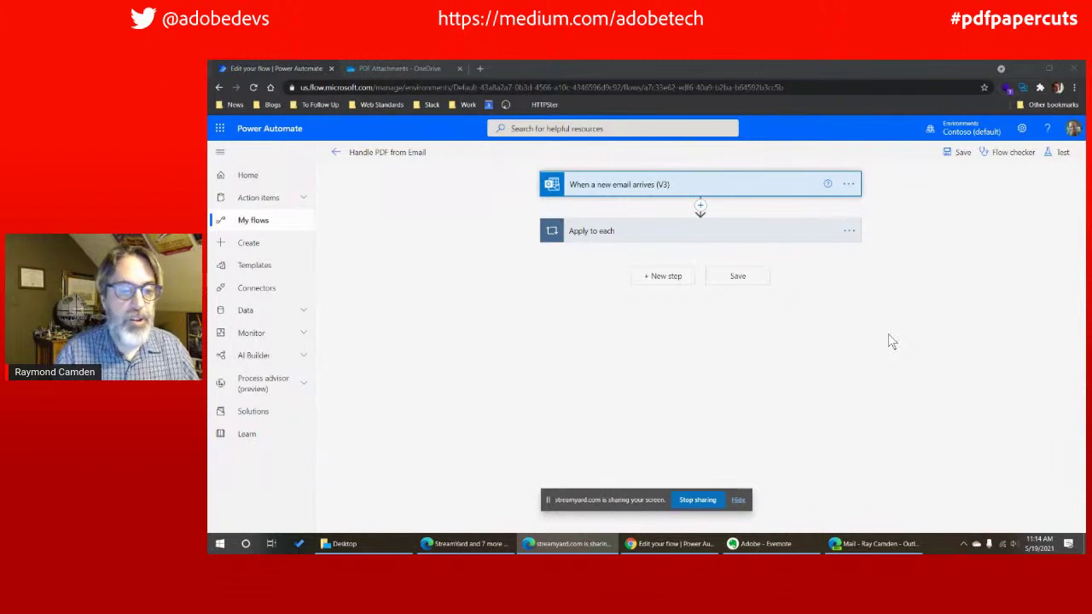
Open kirk_gorn_fight.pdf from the Desktop, look over its 'The Tussle on Cestus III' title, then close Acrobat
left_click(373, 546)
left_click(563, 379)
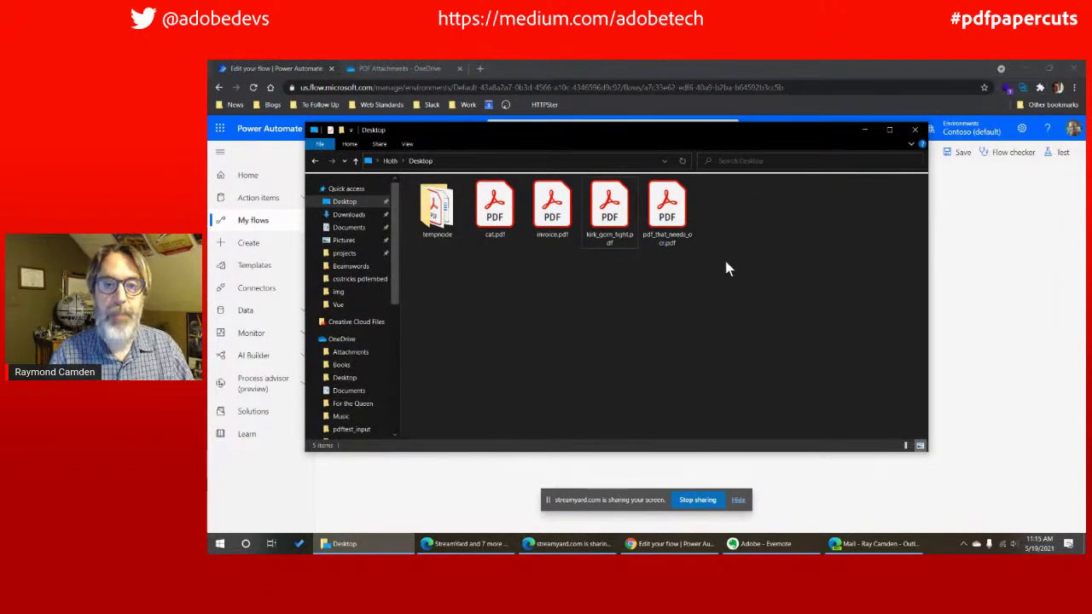
double_click(621, 218)
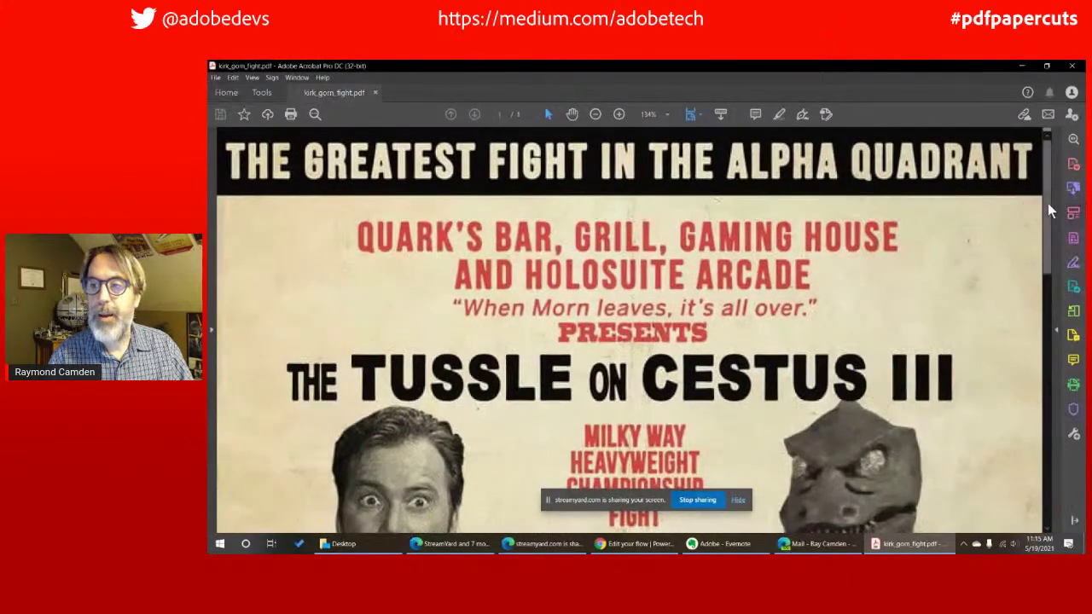
left_click_drag(1047, 197, 1044, 143)
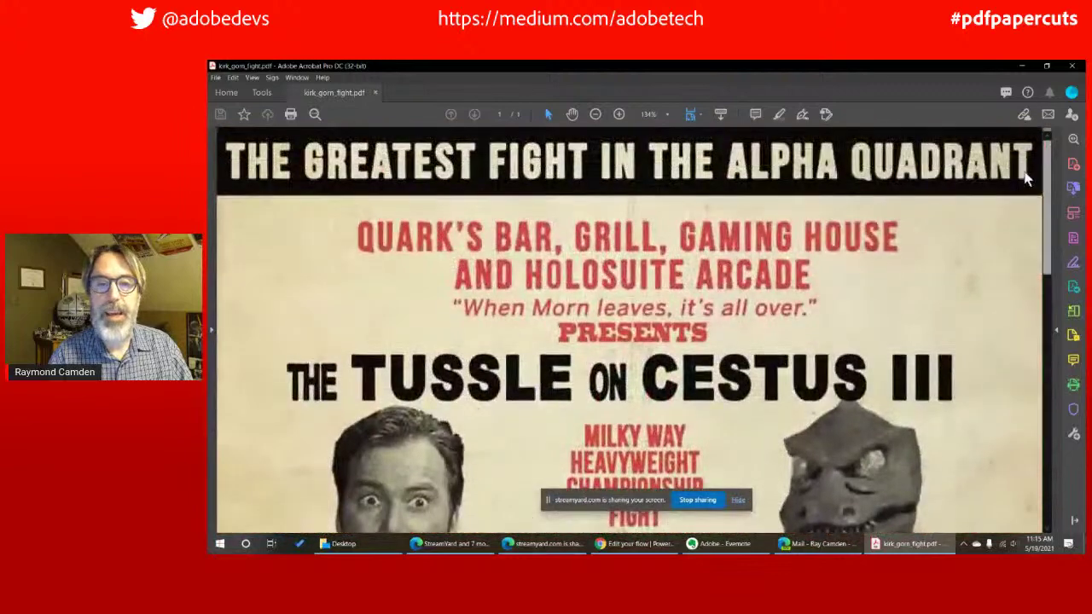
left_click_drag(444, 165, 578, 203)
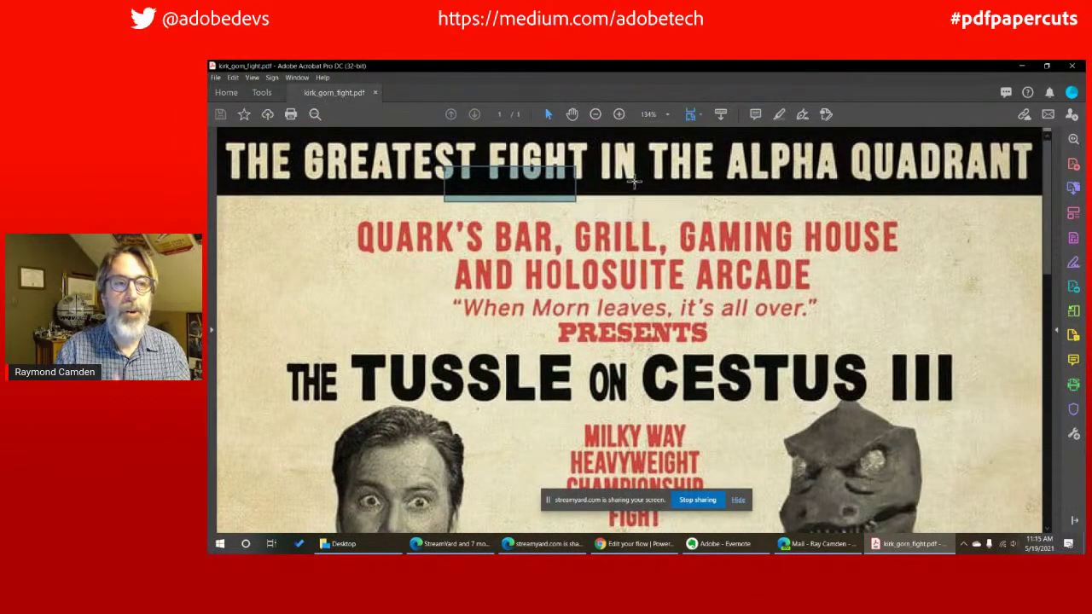
left_click(1073, 66)
Return from File Explorer to the Handle PDF from Email flow in Chrome
key("alt+Tab")
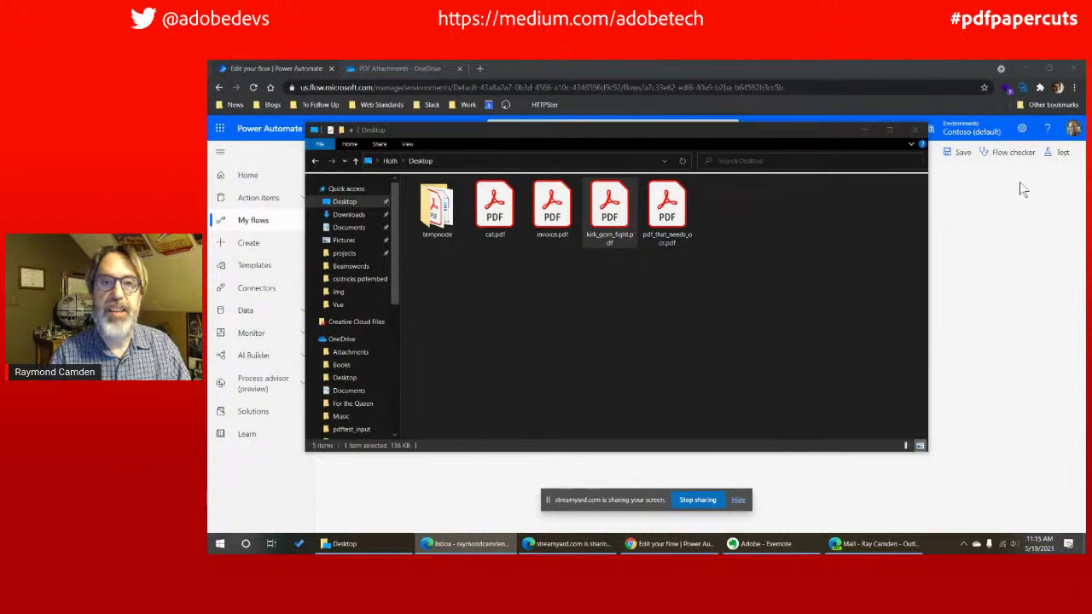
left_click(702, 66)
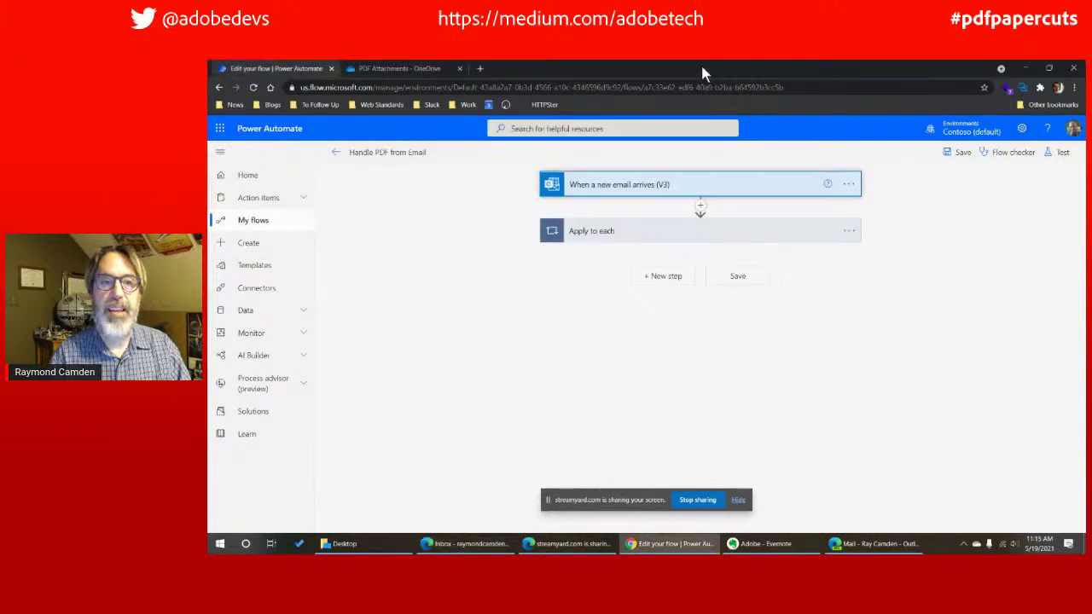
Reload the OneDrive PDF Attachments folder twice and confirm it is still empty
left_click(371, 66)
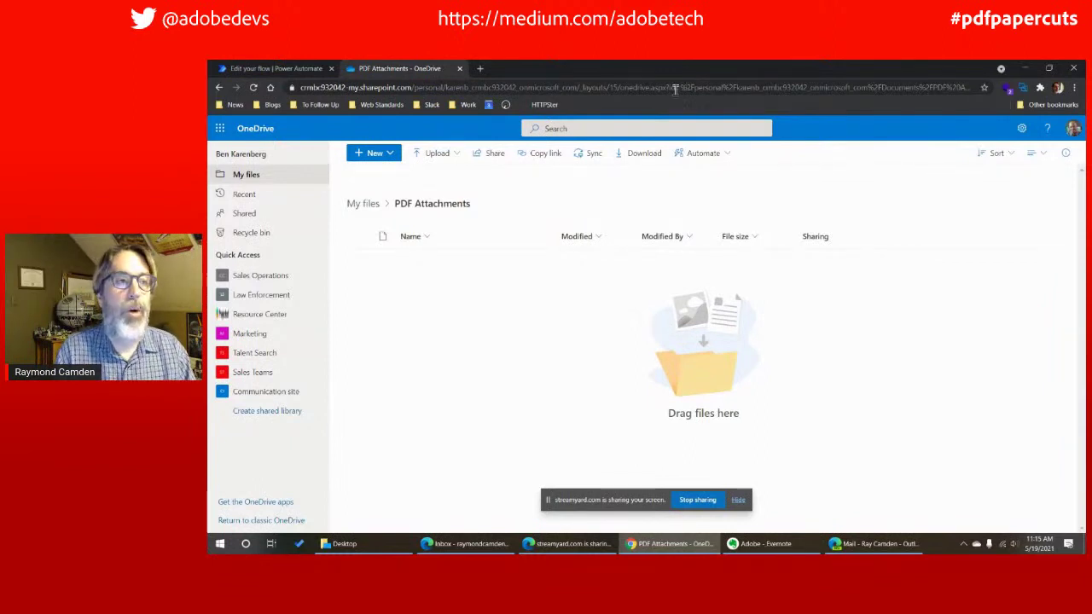
left_click(254, 87)
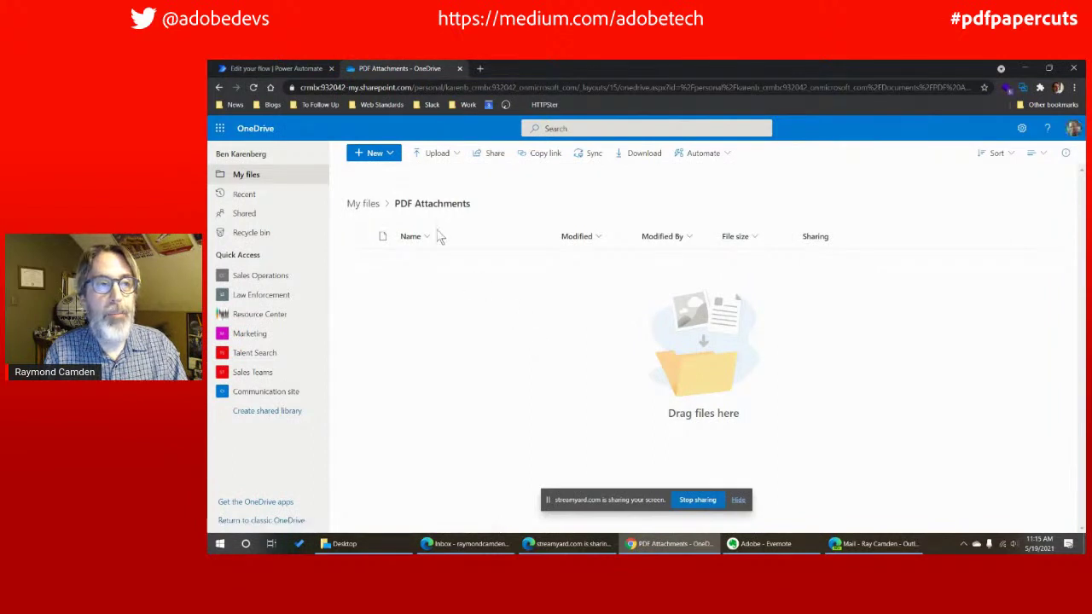
left_click(253, 88)
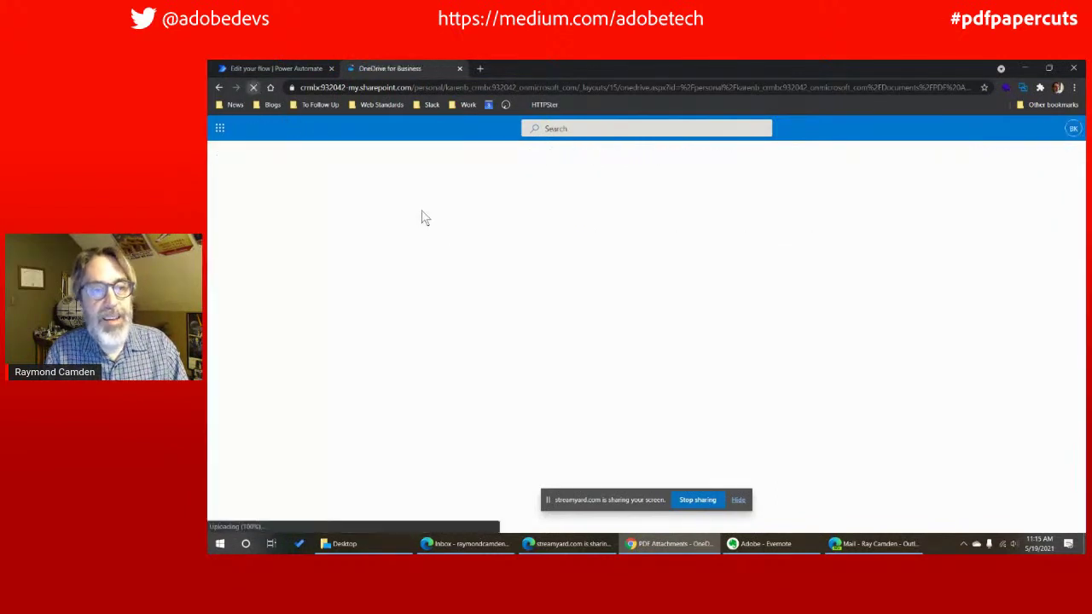
left_click(288, 68)
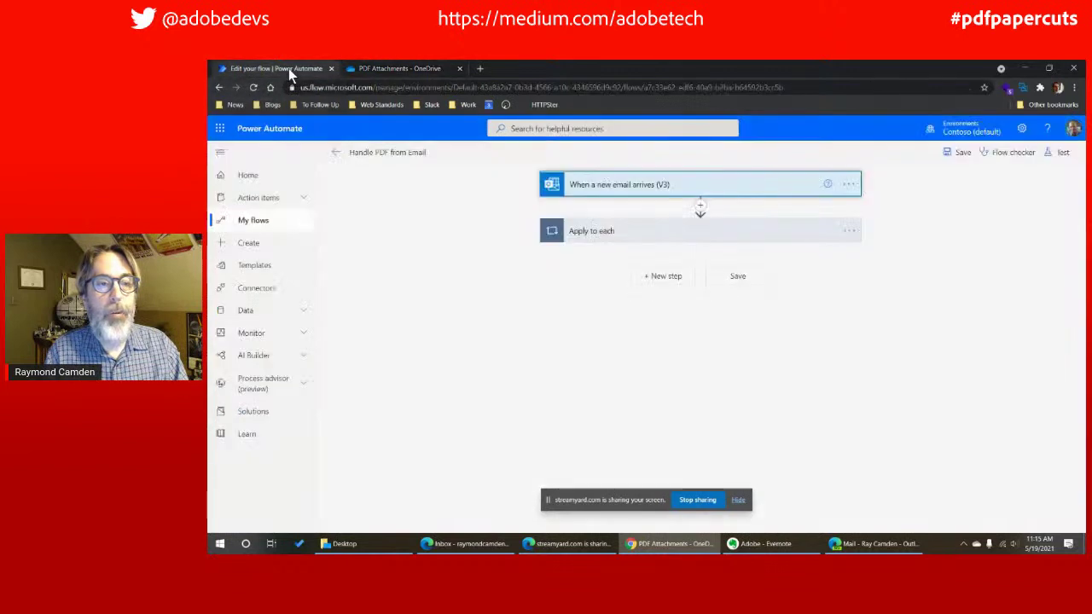
Refresh the flow's 28-day run history and see the 11:15 AM run succeed
left_click(333, 153)
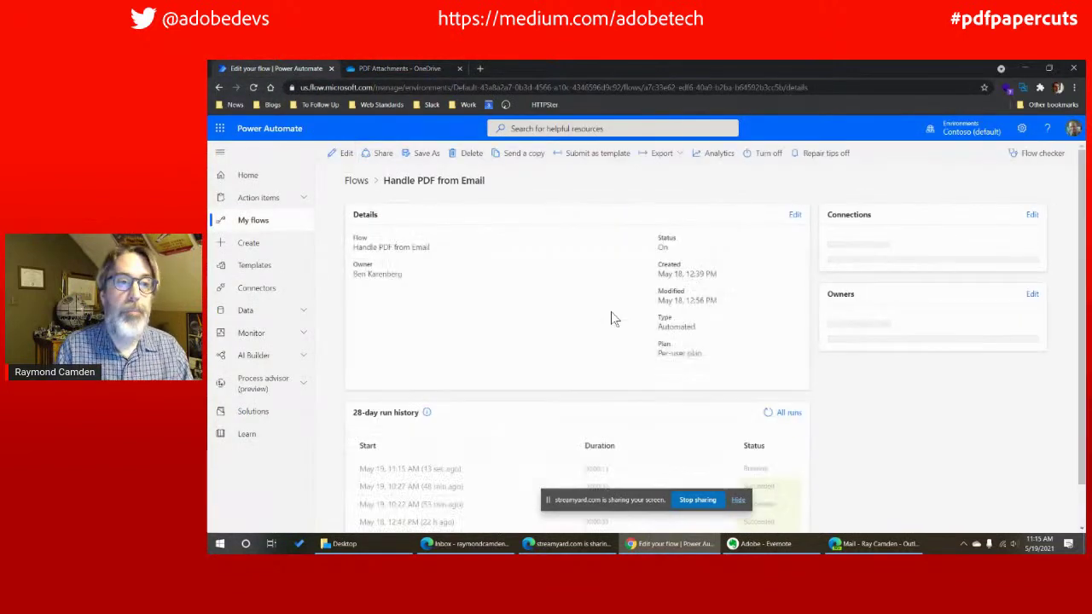
scroll(585, 316, "down", 1)
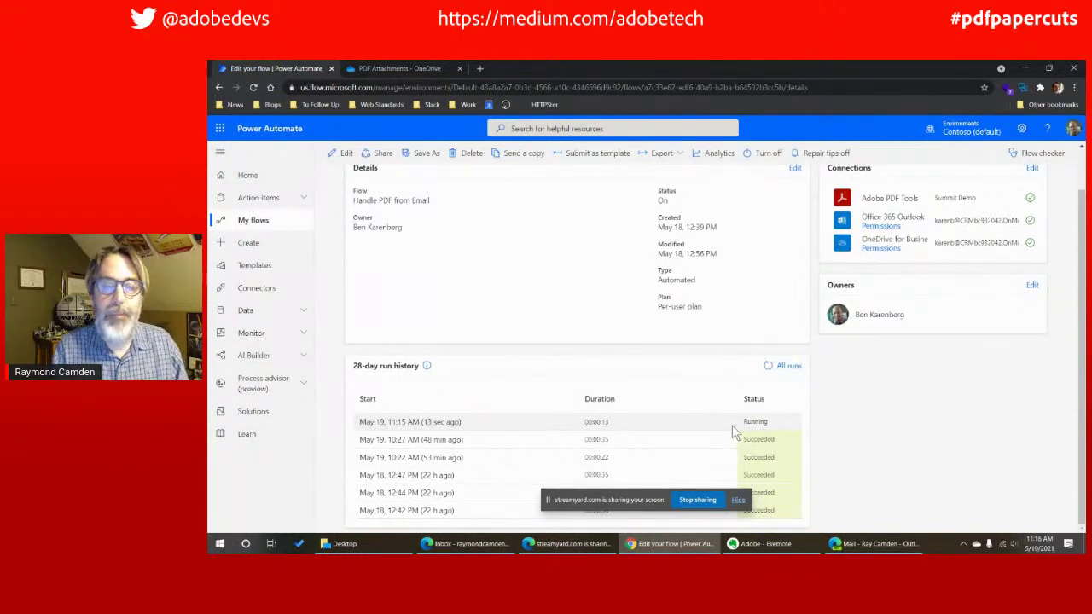
left_click(767, 366)
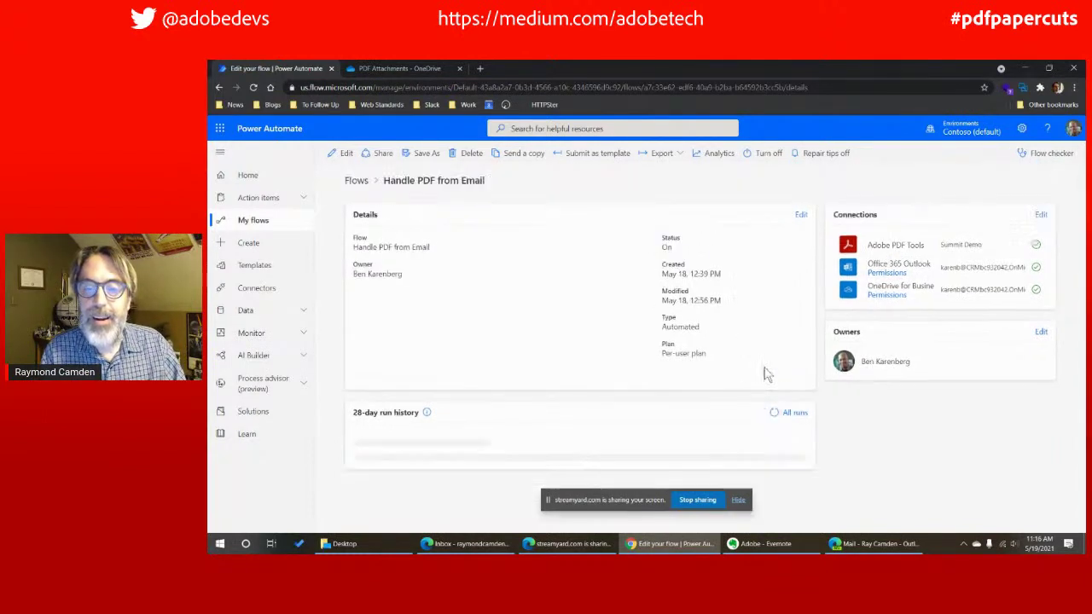
left_click(408, 69)
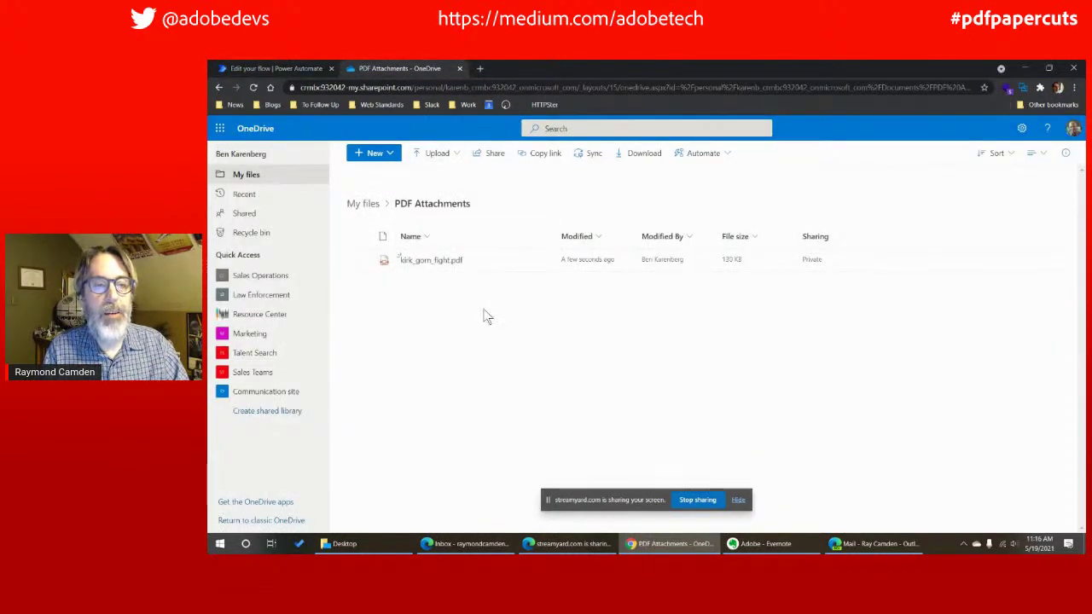
Open kirk_gorn_fight.pdf from OneDrive and prove it is searchable by finding 'arcade'
left_click(438, 263)
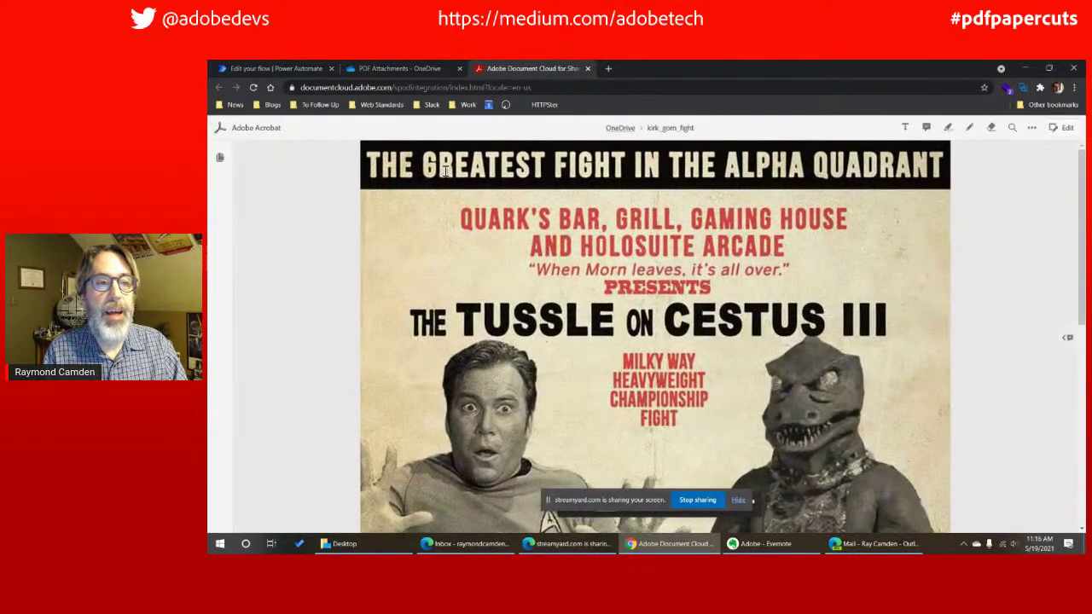
left_click_drag(424, 167, 542, 167)
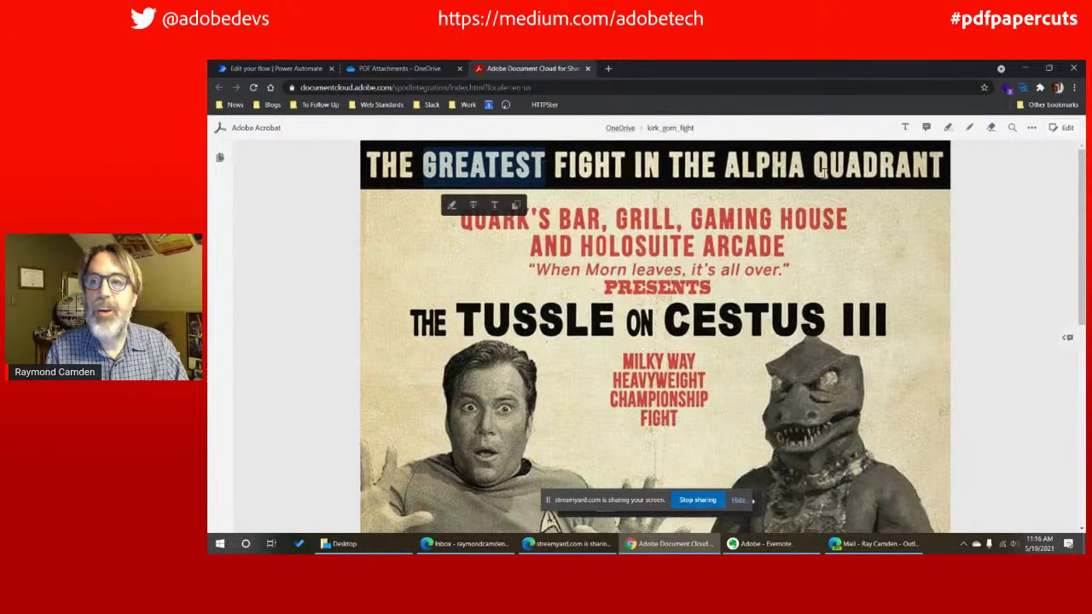
left_click(1013, 128)
type("arcade")
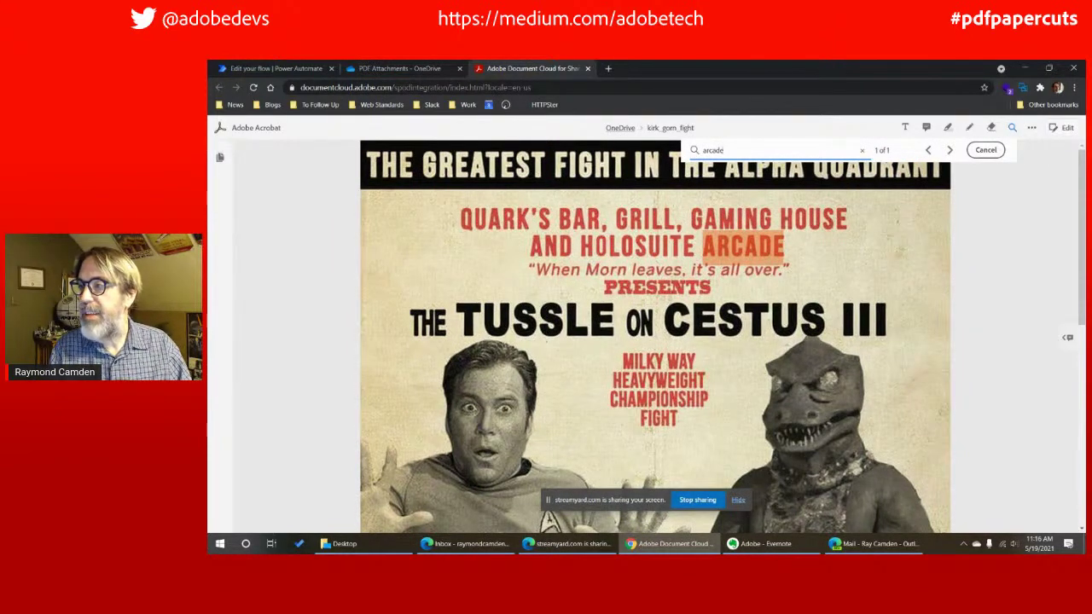
key("alt+Tab")
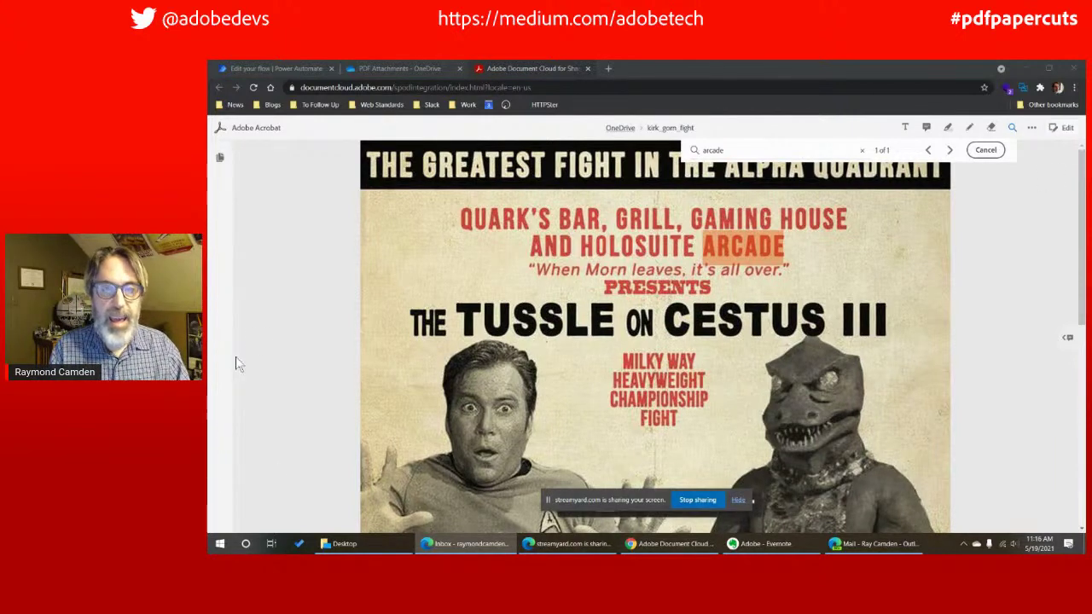
left_click(587, 68)
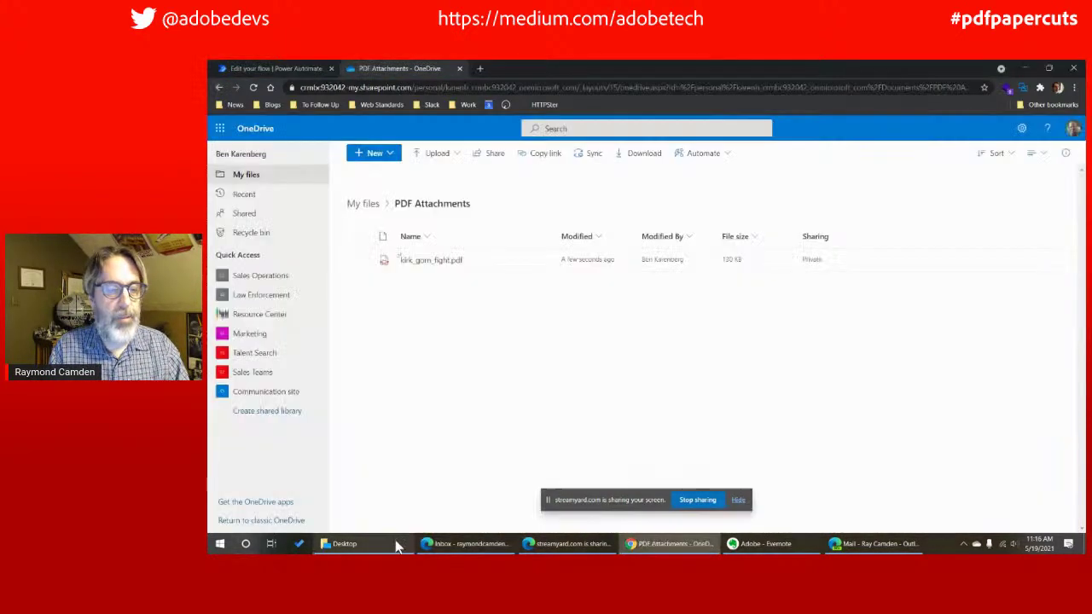
Confirm pdf_that_needs_ocr.pdf has no selectable text, then upload it to OneDrive PDF Attachments
left_click(344, 544)
double_click(667, 209)
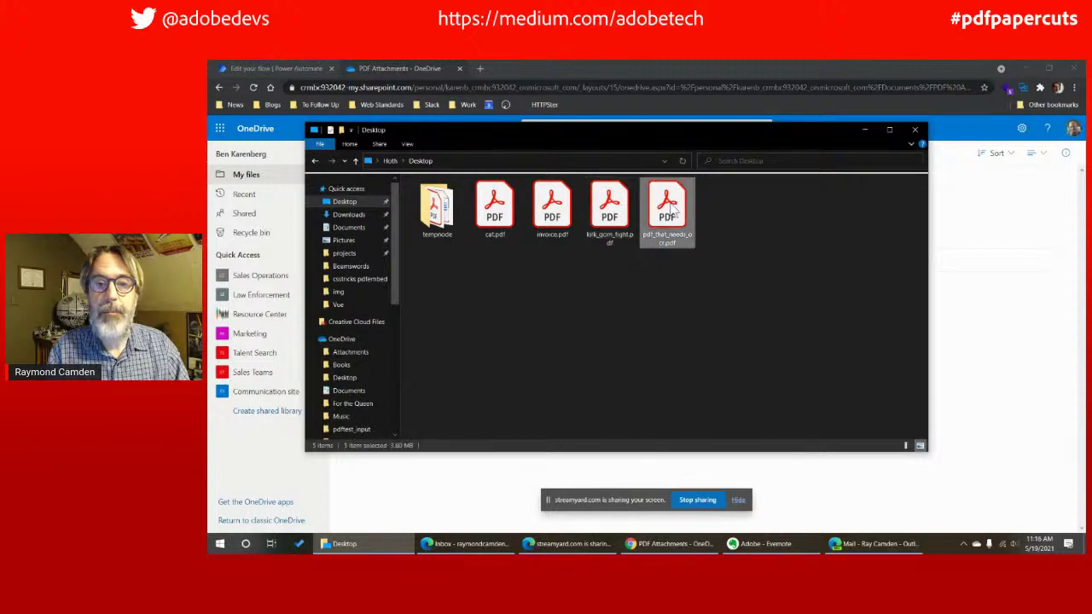
scroll(1044, 170, "down", 3)
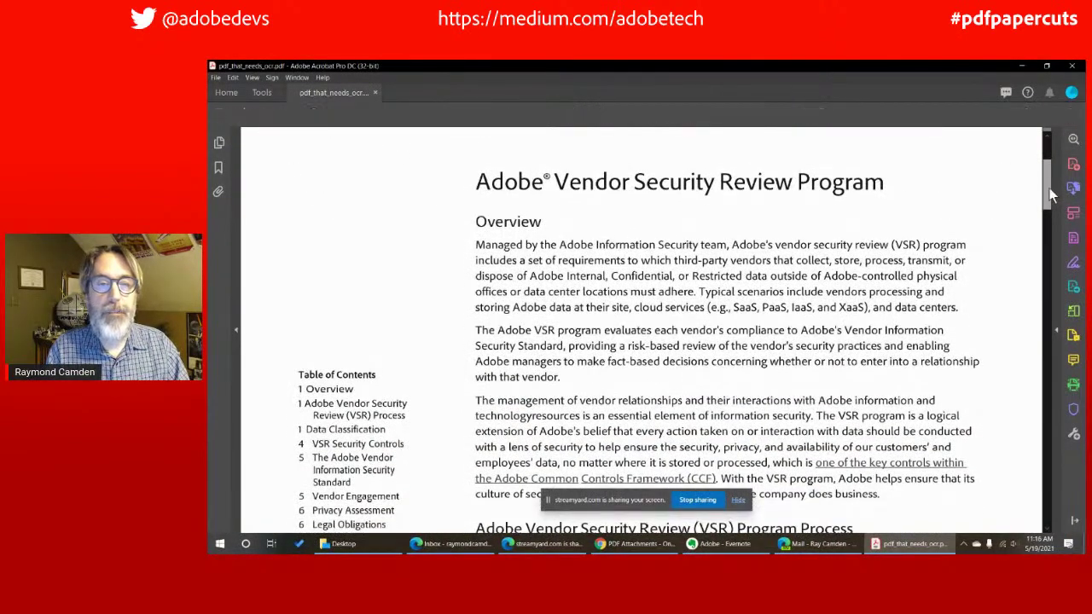
scroll(1051, 194, "down", 3)
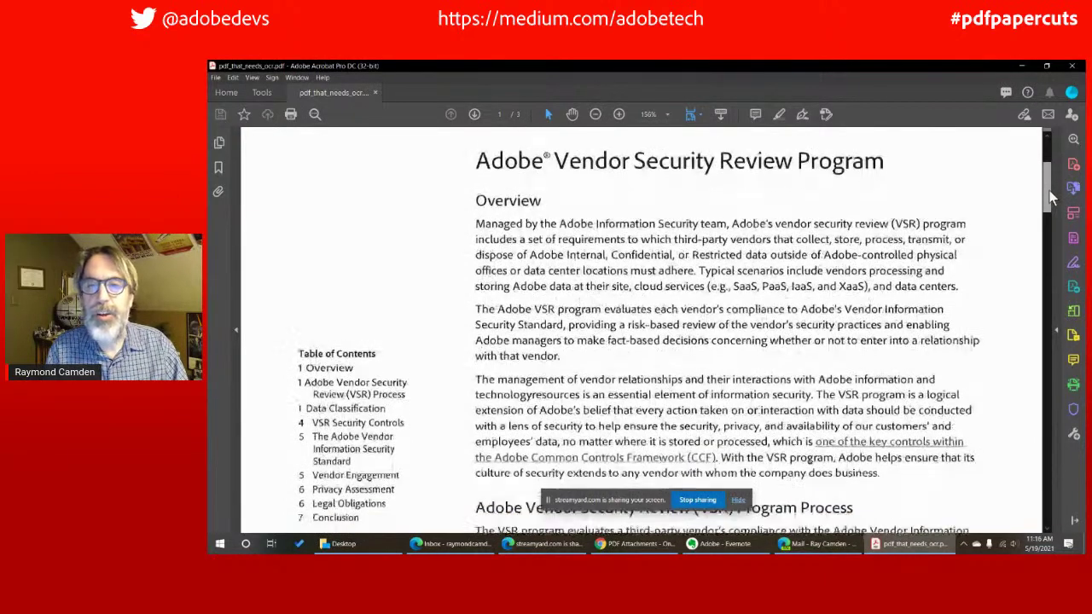
scroll(1051, 195, "up", 5)
left_click_drag(530, 341, 682, 399)
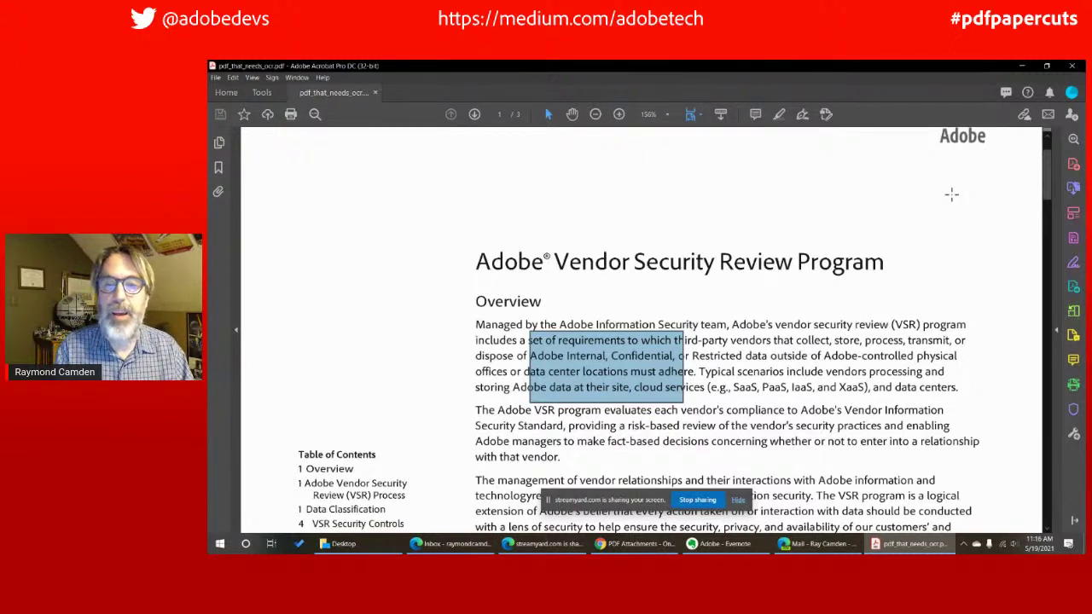
left_click(1072, 66)
left_click_drag(666, 211, 962, 285)
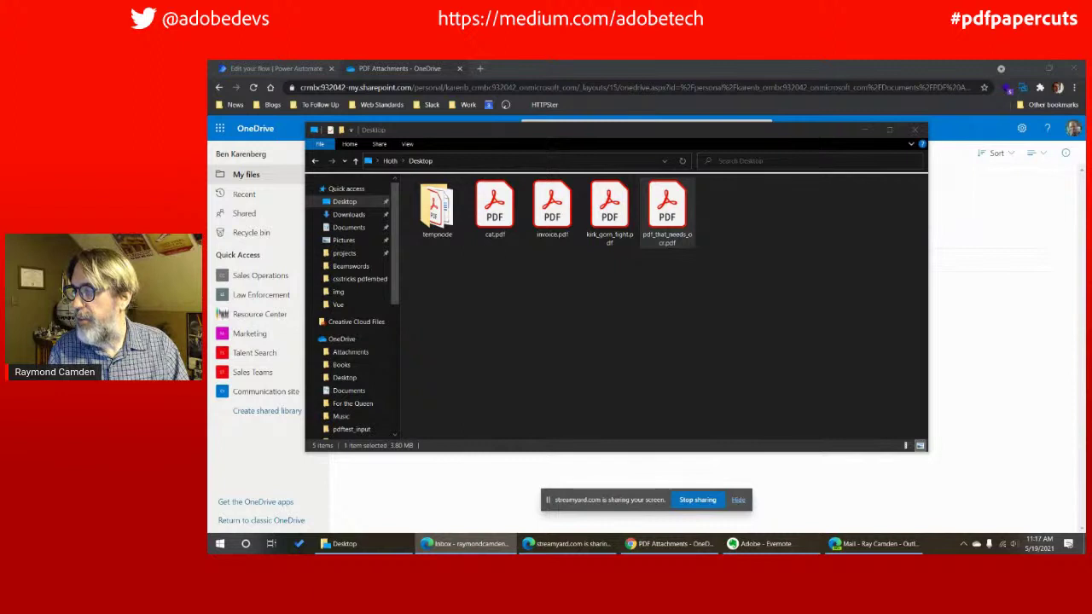
Repeatedly refresh the run history, which is still topped by the succeeded 11:15 AM run
left_click(742, 64)
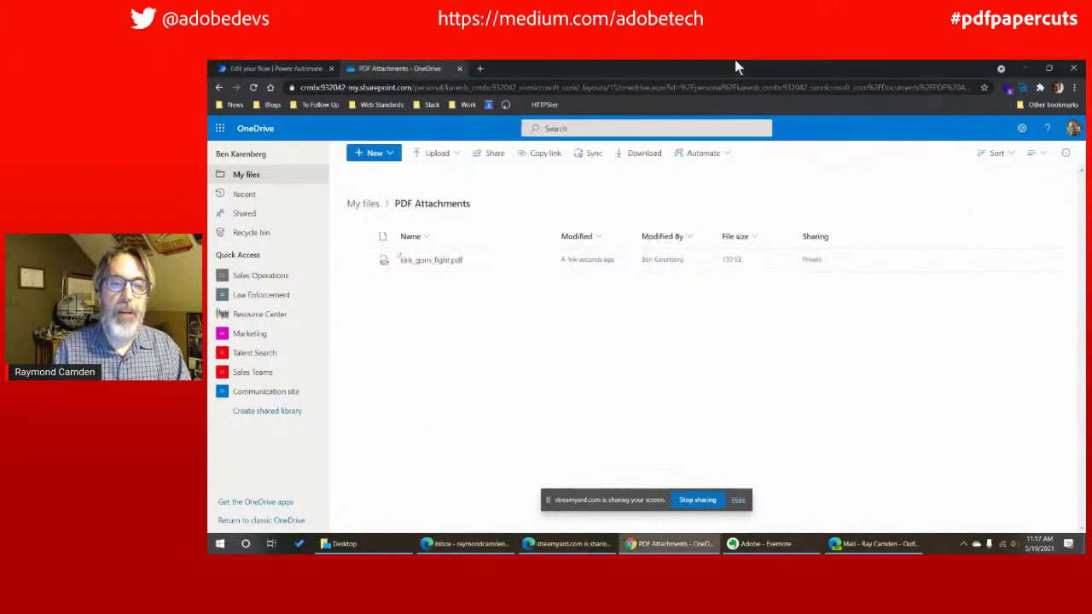
left_click(276, 67)
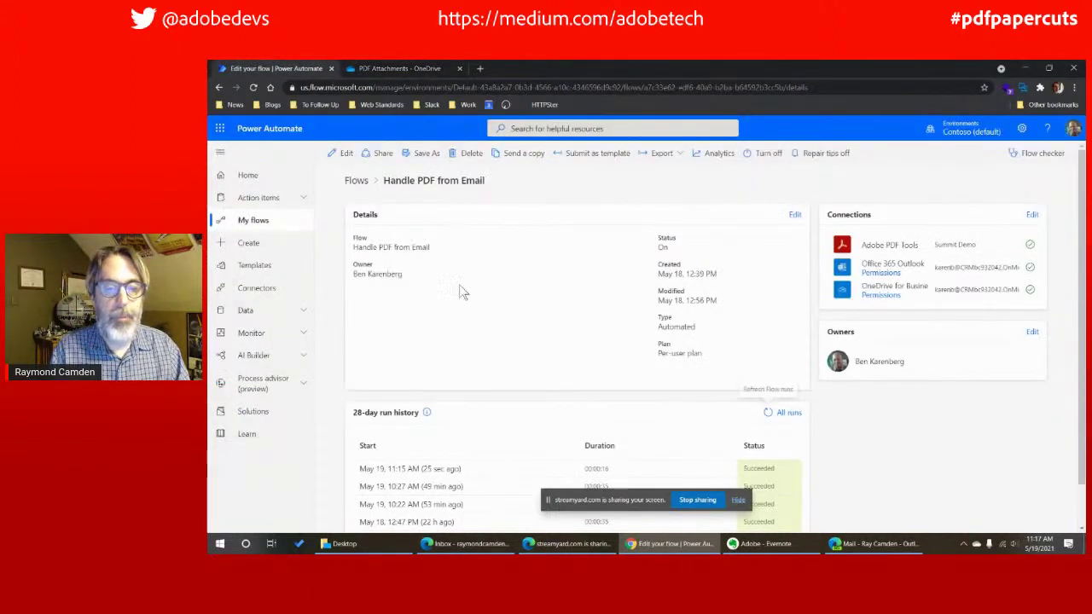
scroll(739, 365, "down", 2)
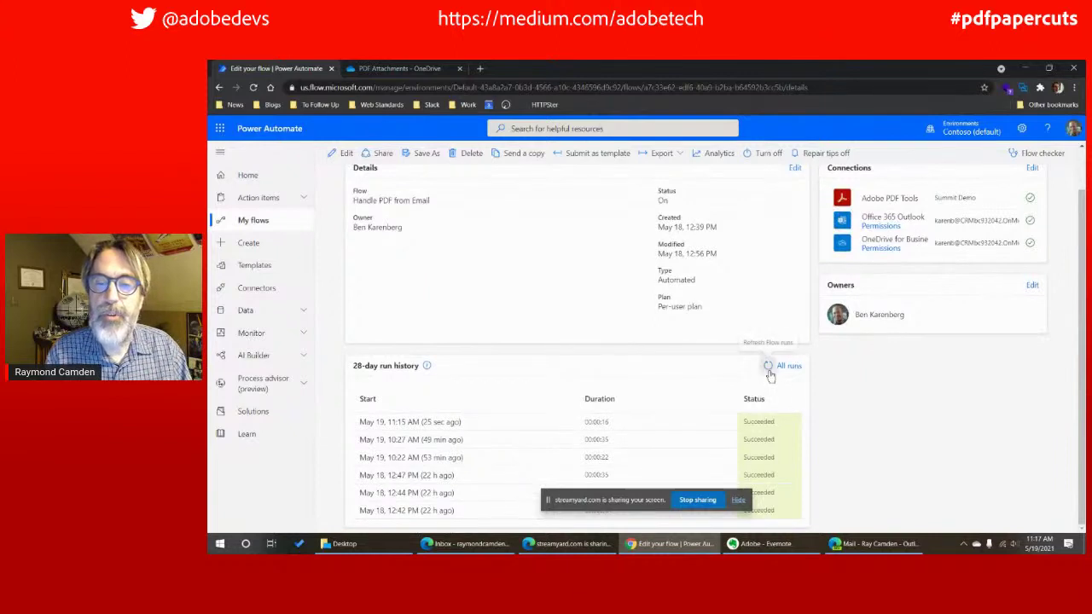
left_click(768, 366)
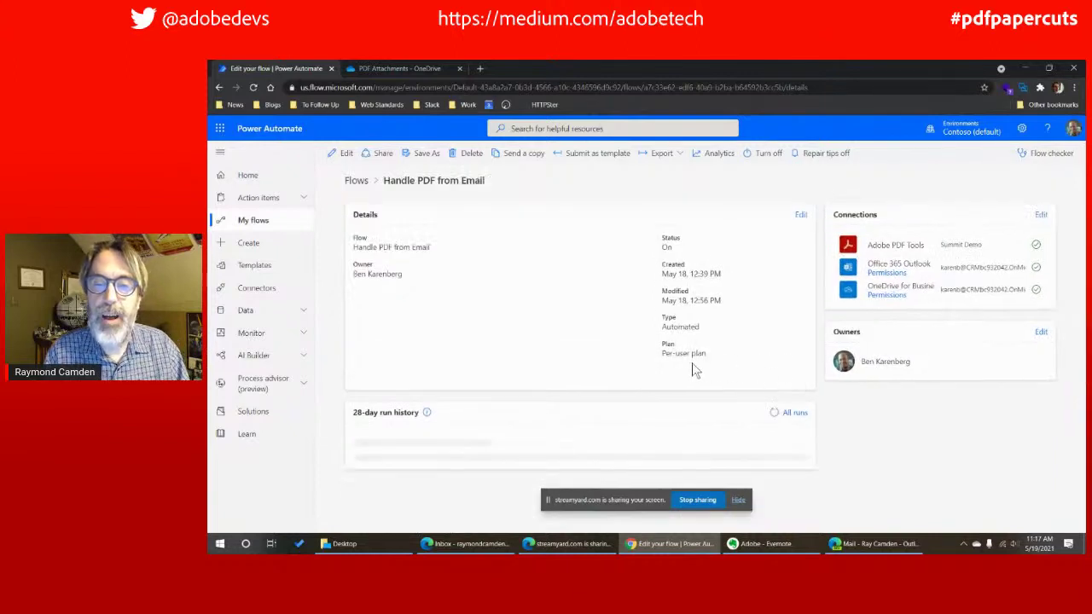
left_click(767, 412)
left_click(767, 414)
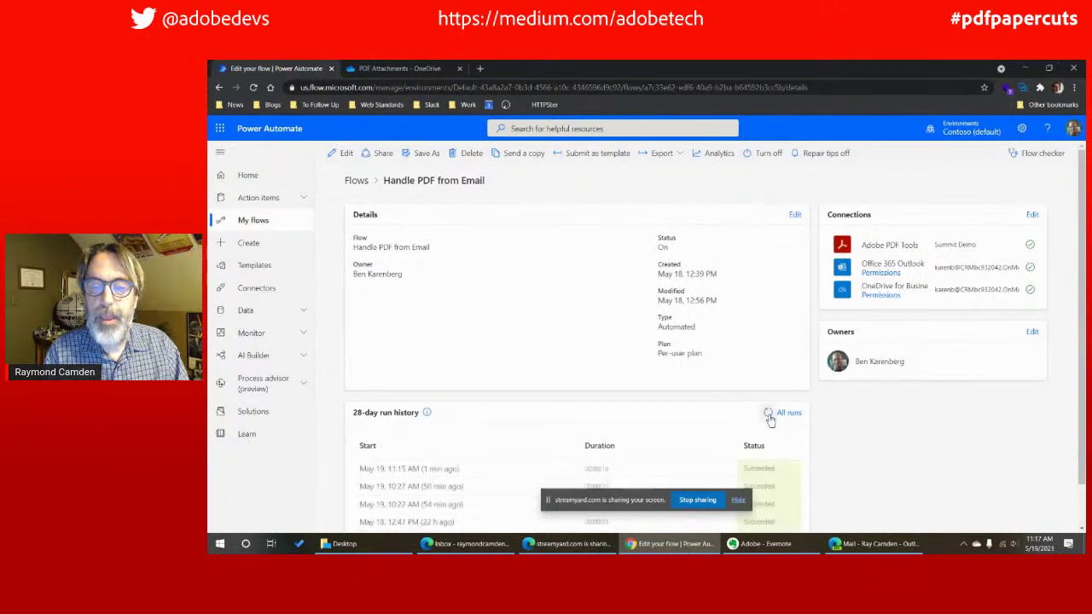
left_click(769, 415)
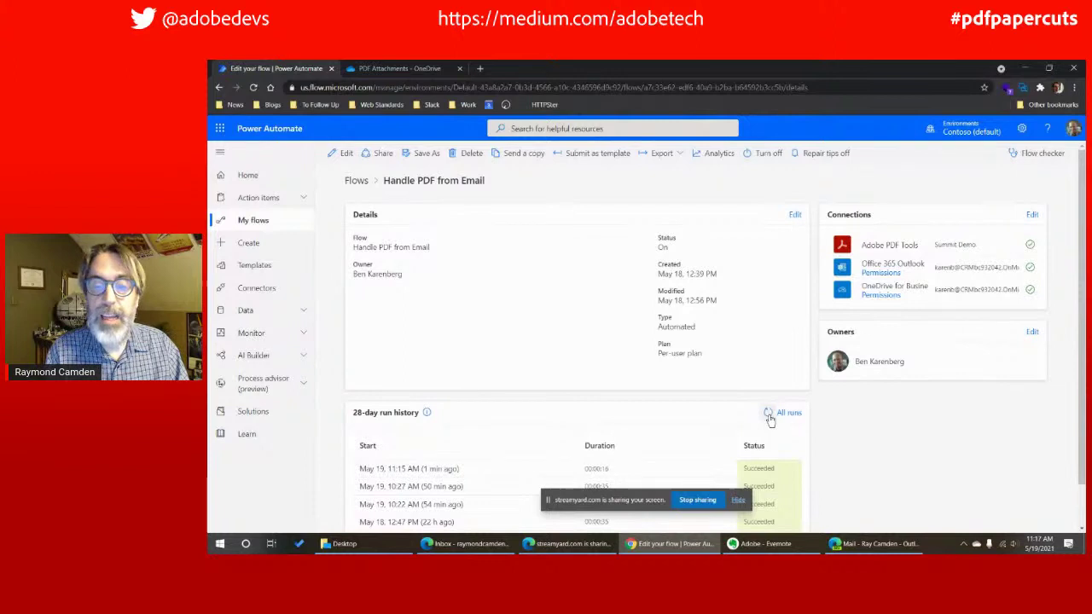
scroll(824, 429, "down", 1)
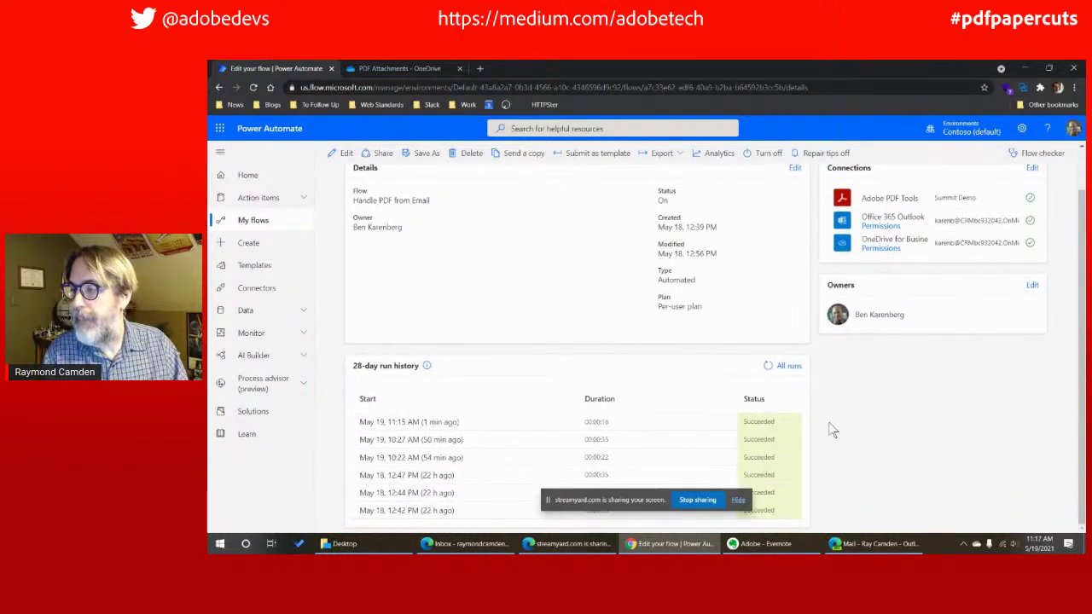
scroll(765, 373, "up", 1)
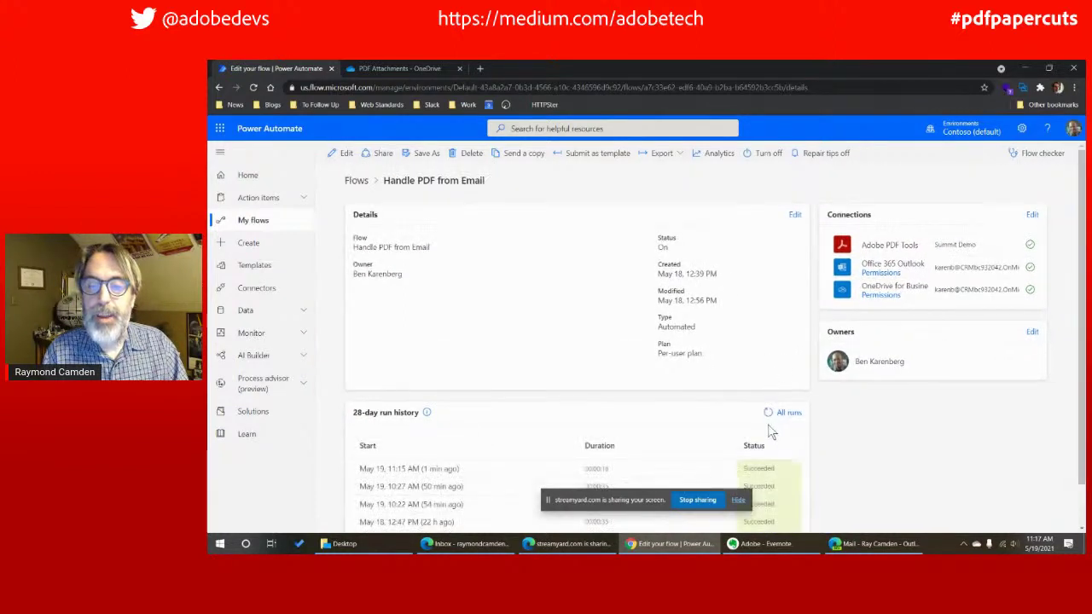
left_click(768, 414)
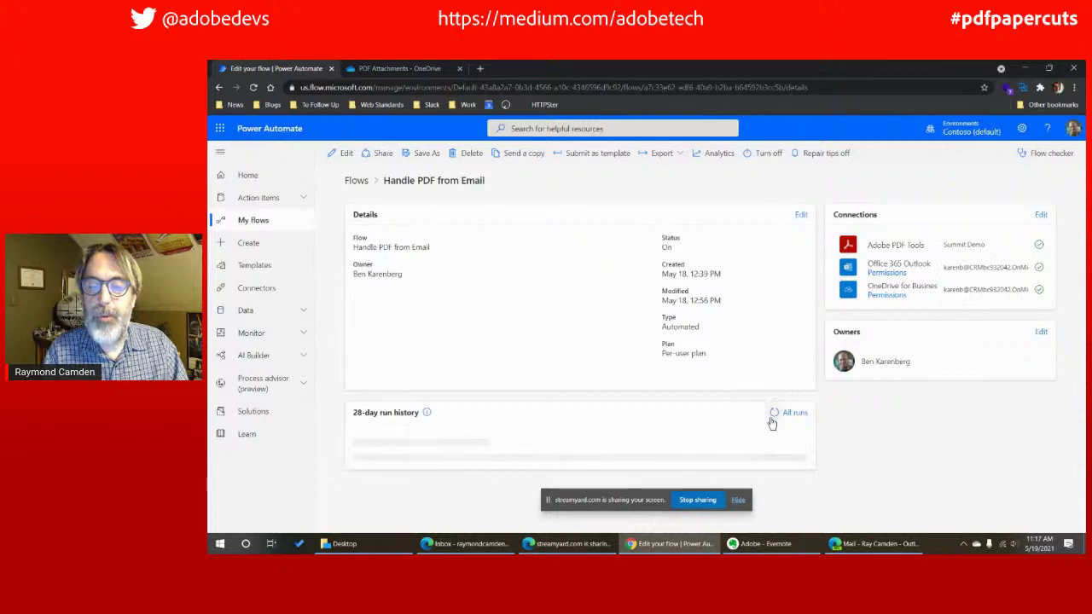
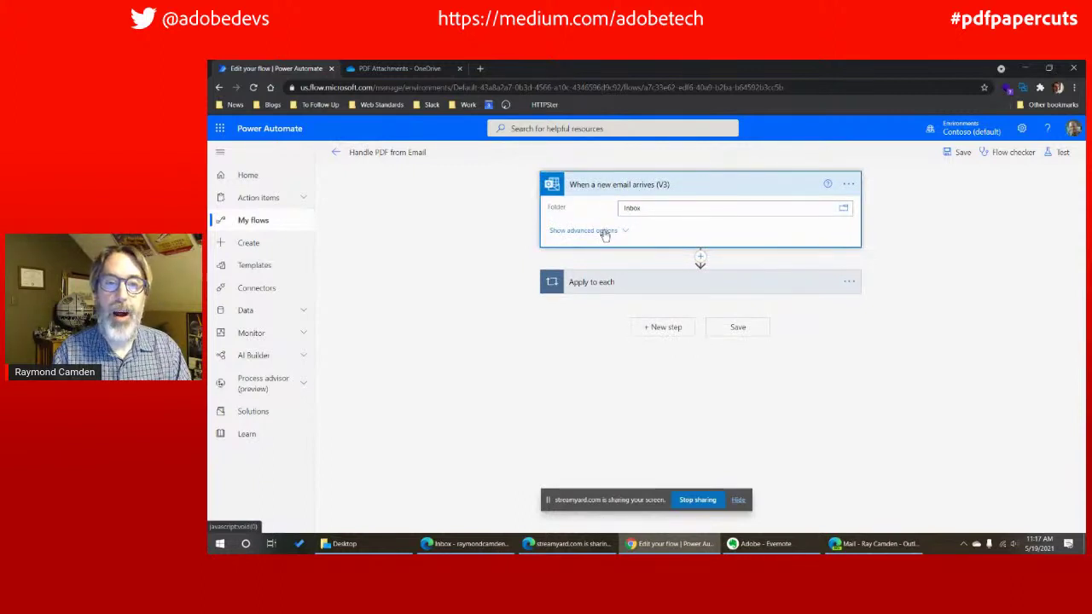
Briefly show and hide the trigger's advanced options, then expand the Apply to each loop
left_click(604, 233)
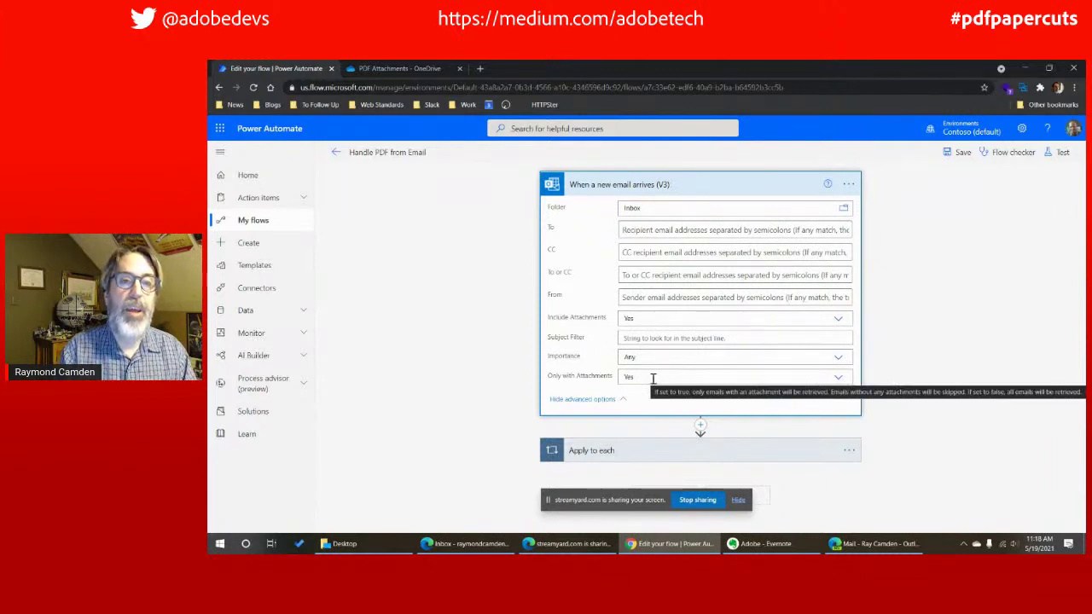
left_click(584, 399)
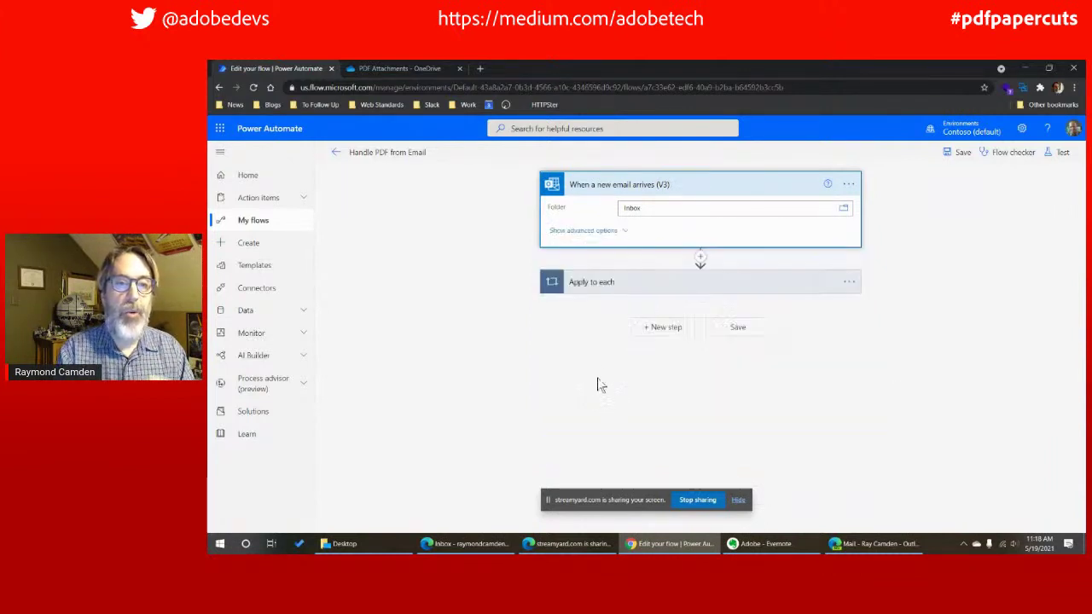
left_click(603, 288)
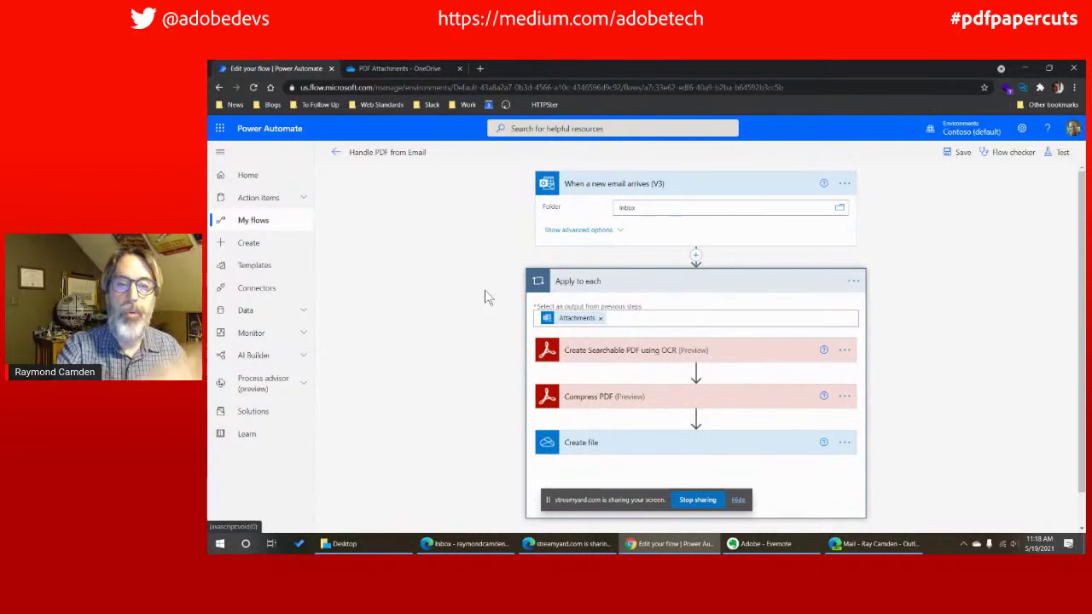
Expand the OCR step to reveal its file name and file content inputs
left_click(659, 357)
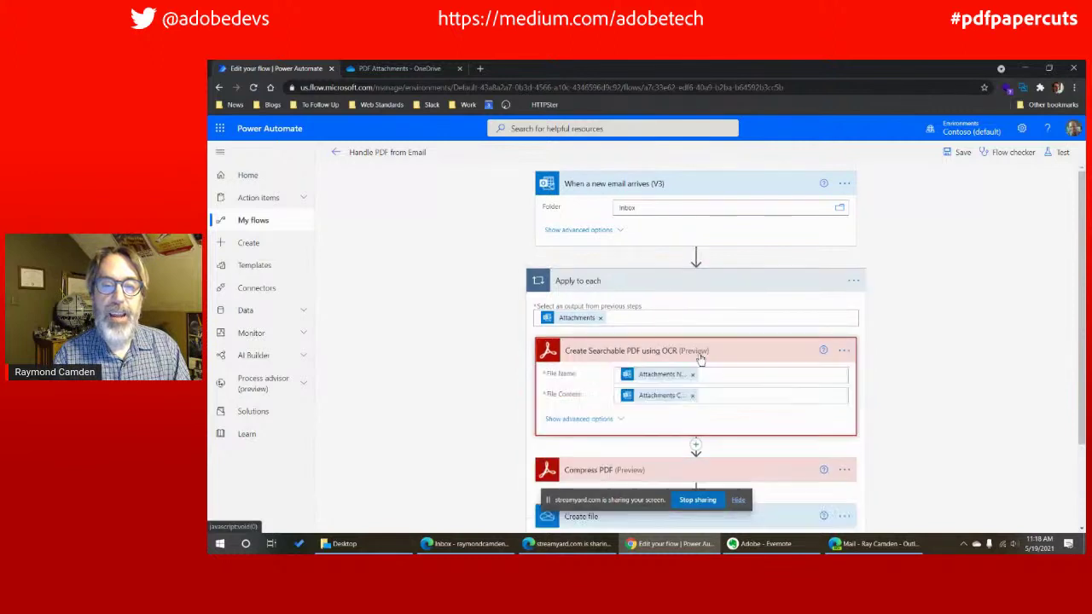
scroll(768, 362, "down", 1)
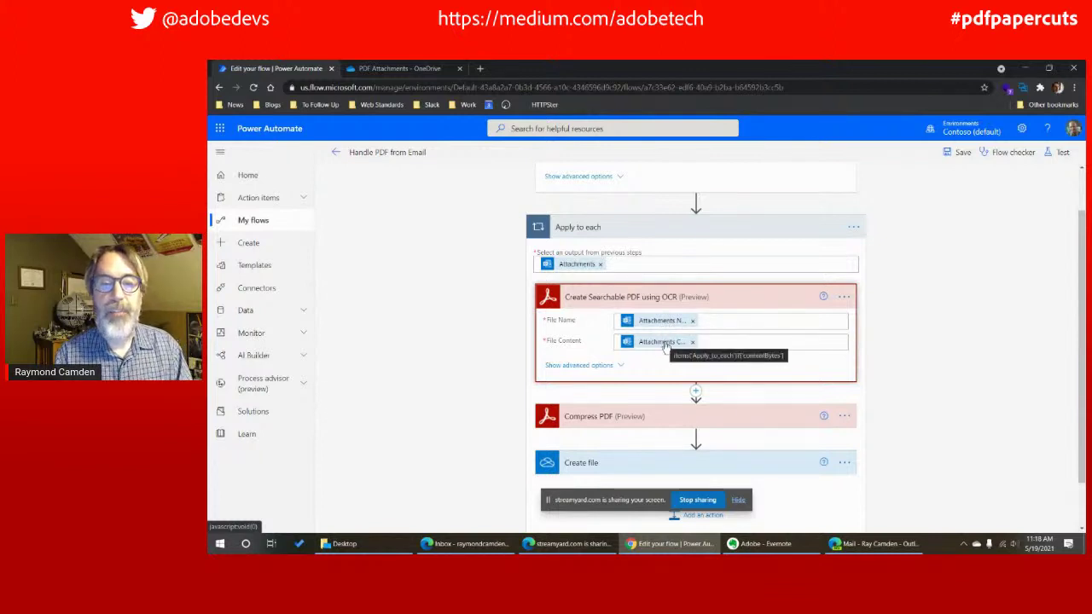
scroll(906, 341, "down", 1)
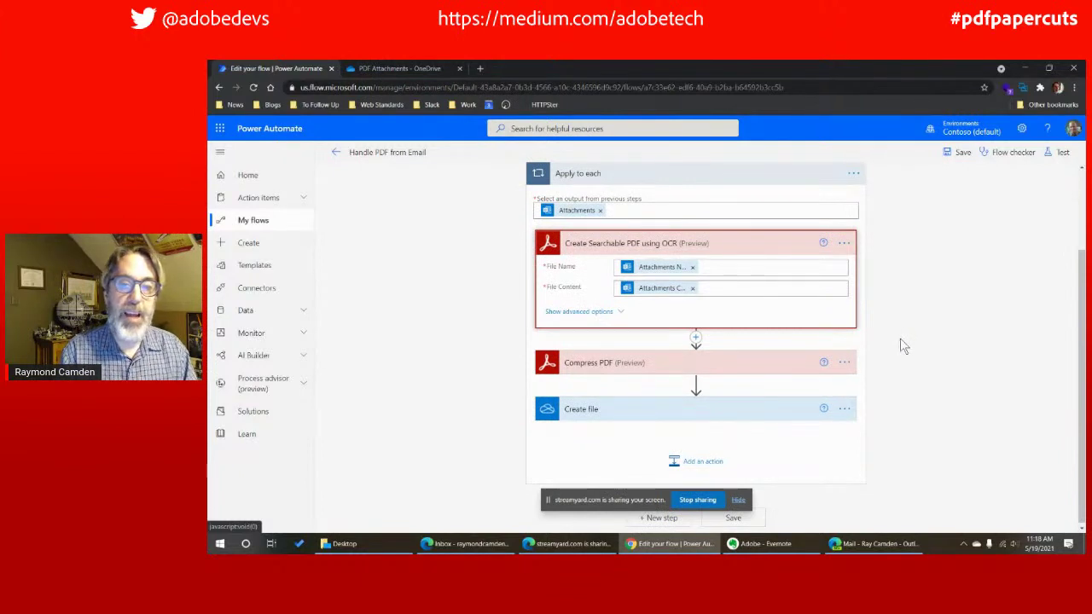
left_click(696, 339)
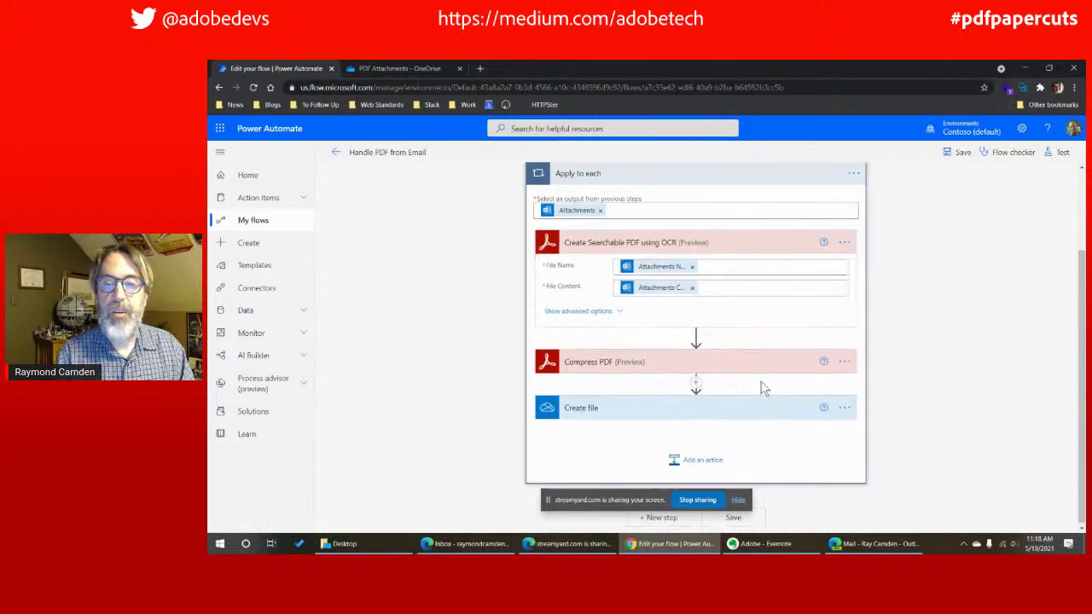
Expand the Compress PDF and Create file steps, then go to OneDrive's PDF Attachments folder
left_click(744, 372)
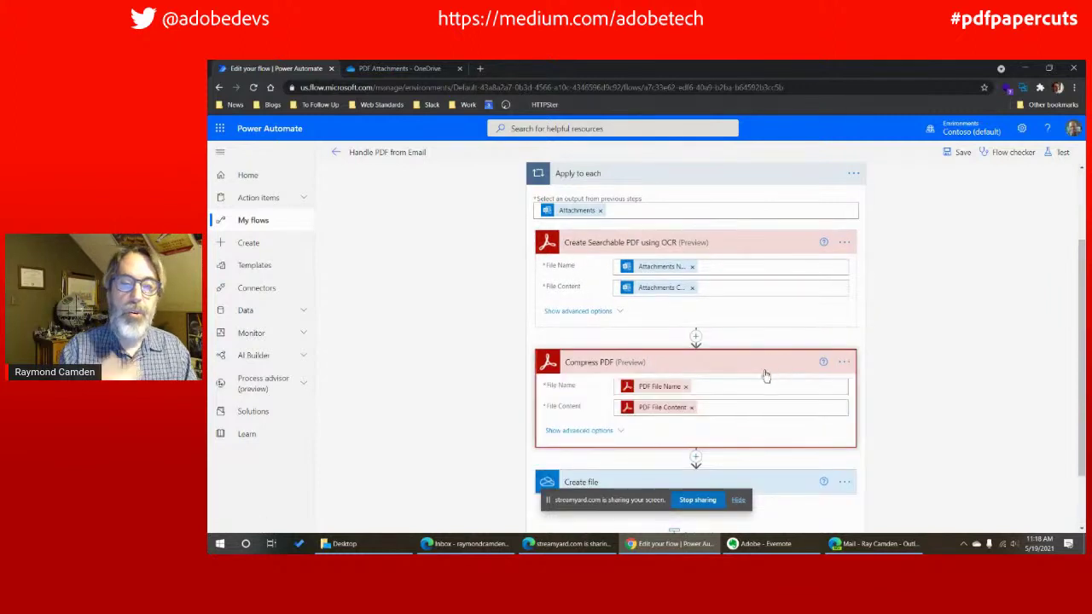
scroll(764, 348, "down", 2)
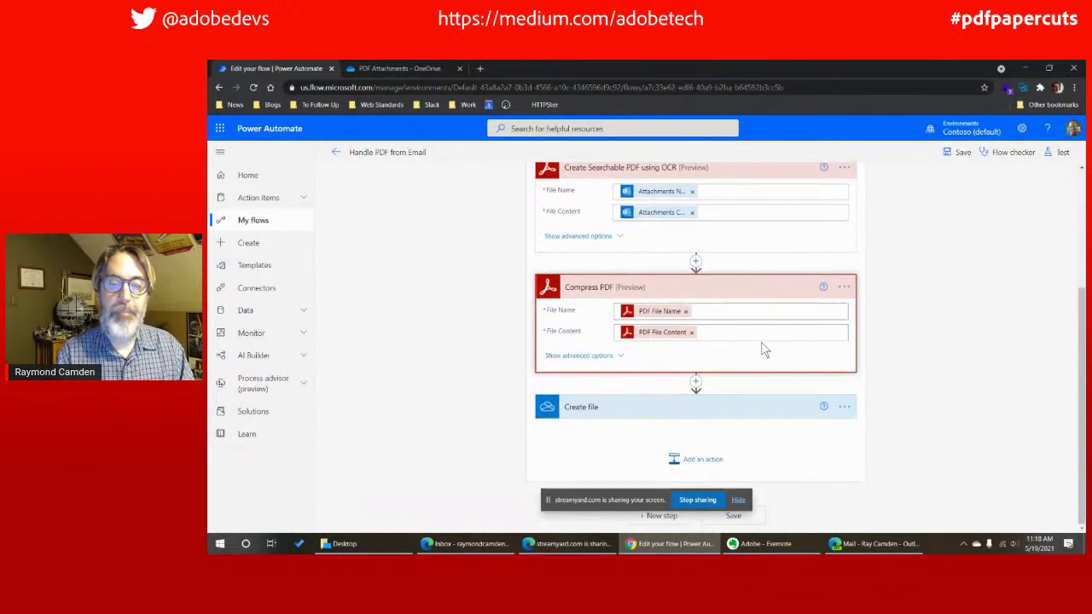
left_click(607, 407)
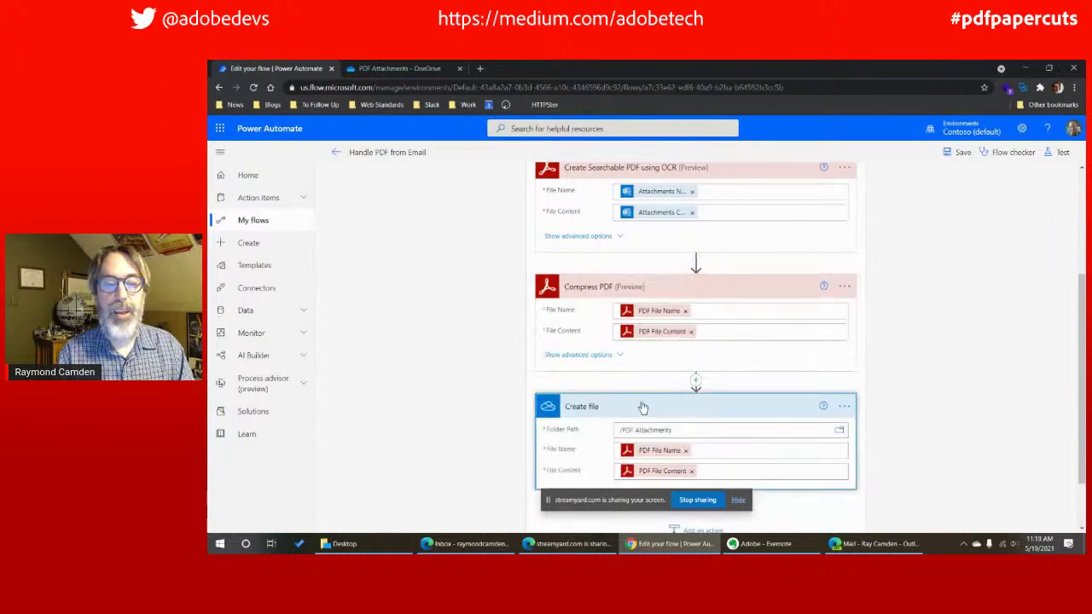
scroll(780, 399, "down", 1)
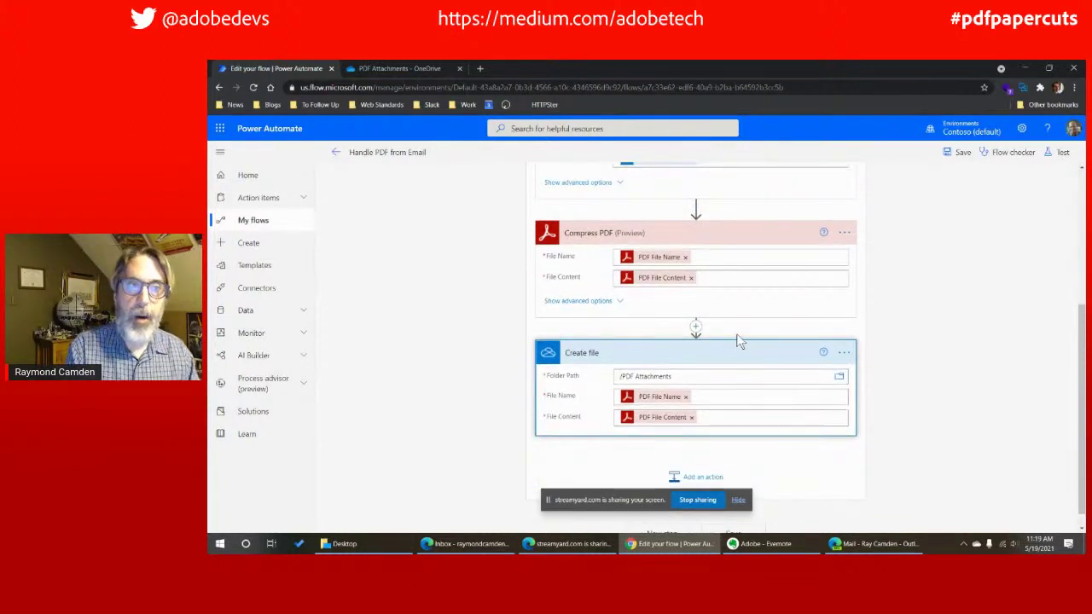
scroll(736, 316, "up", 5)
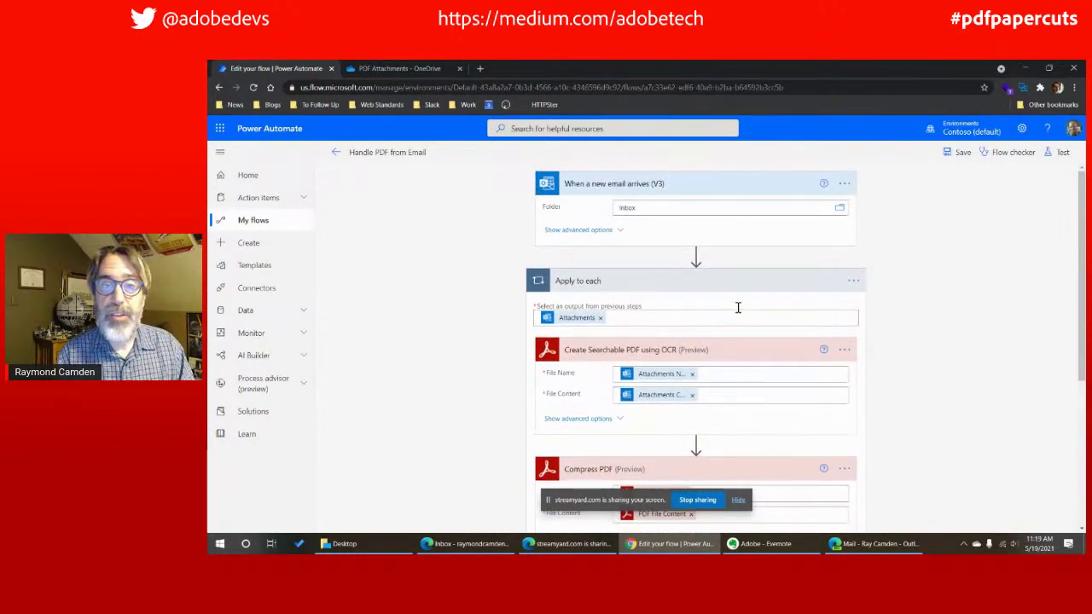
scroll(738, 311, "down", 1)
scroll(739, 312, "down", 5)
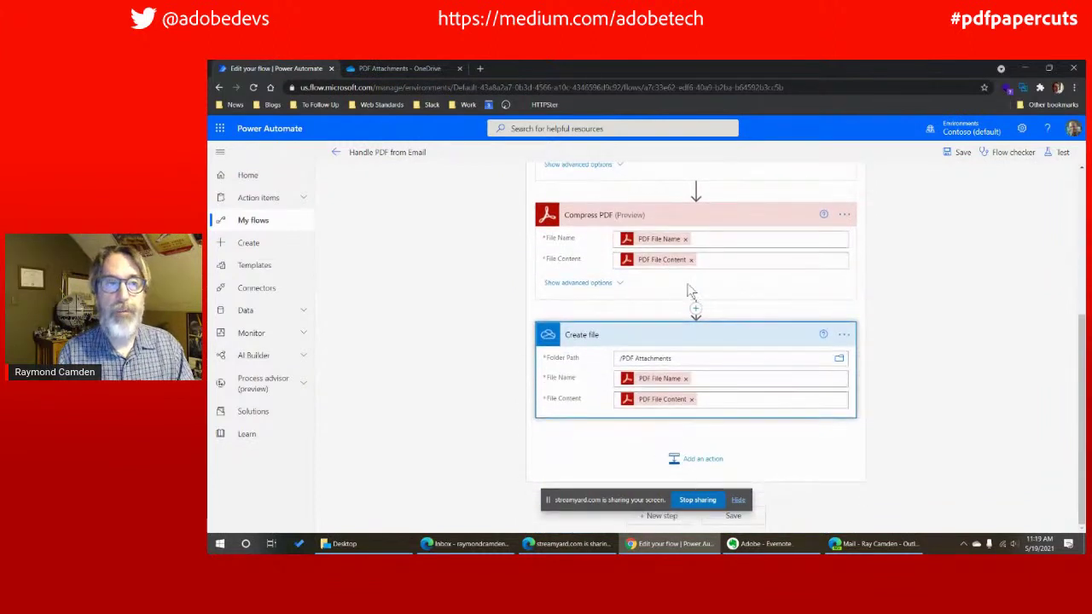
left_click(373, 65)
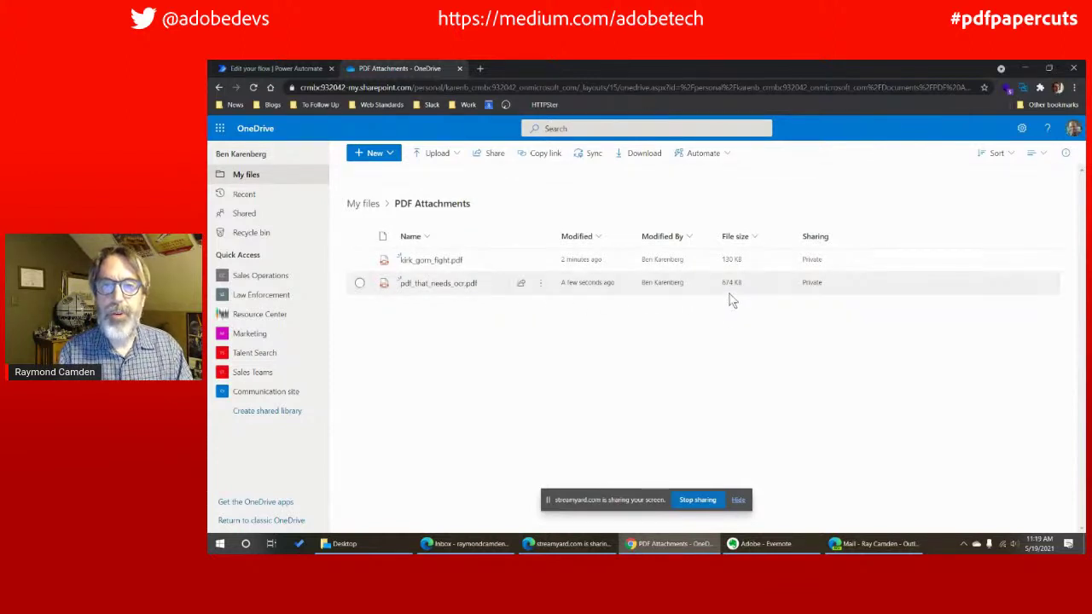
Open pdf_that_needs_ocr.pdf in the Acrobat online viewer
left_click(445, 288)
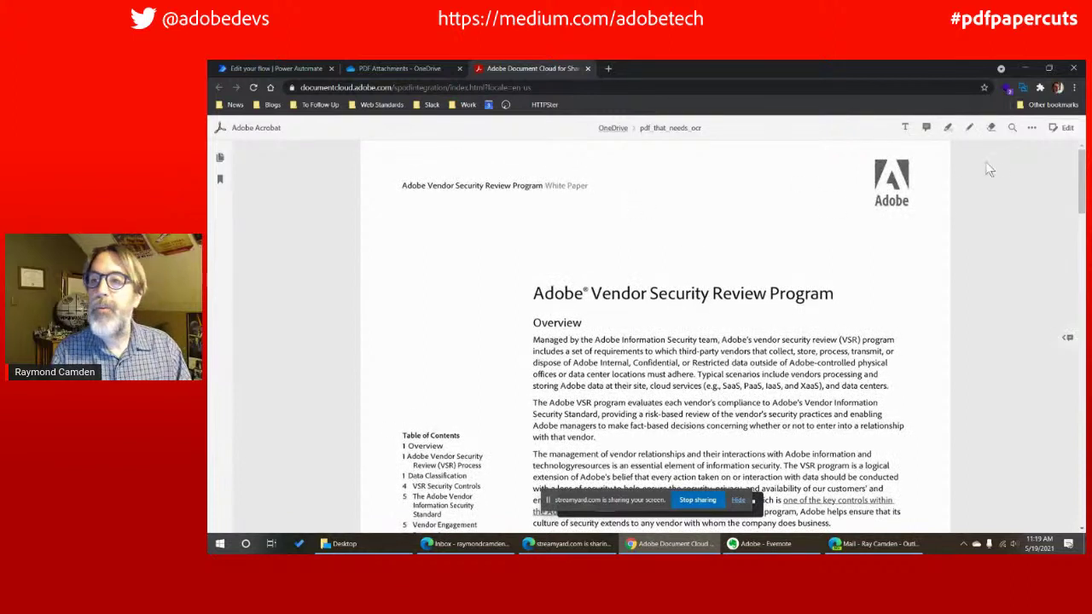
Search the OCR'd PDF for 'vendor' (30 matches), then return to the flow editor
left_click(1010, 129)
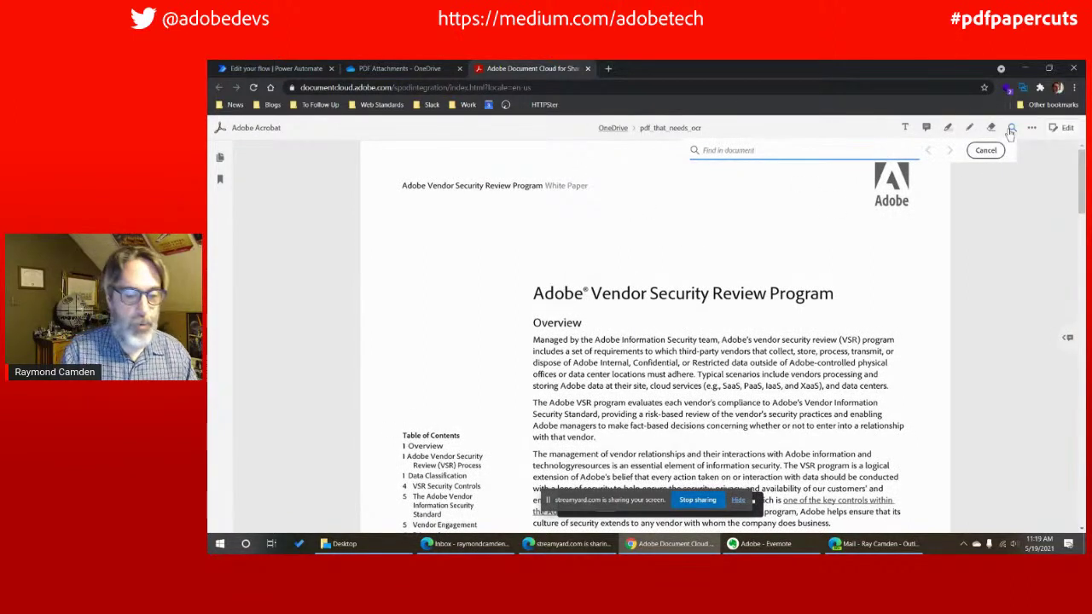
type("verndor")
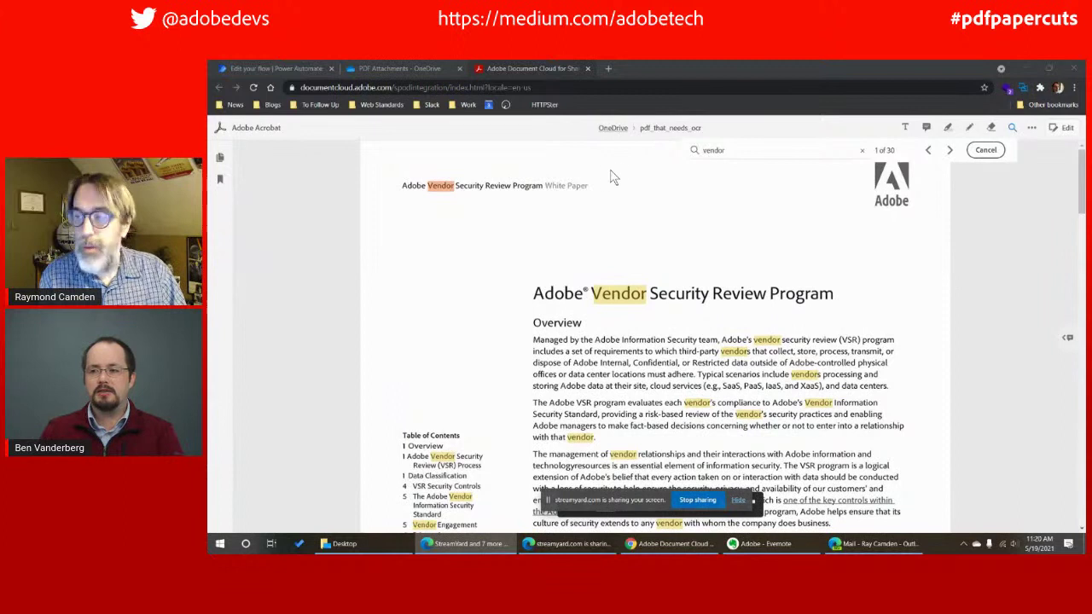
left_click(275, 68)
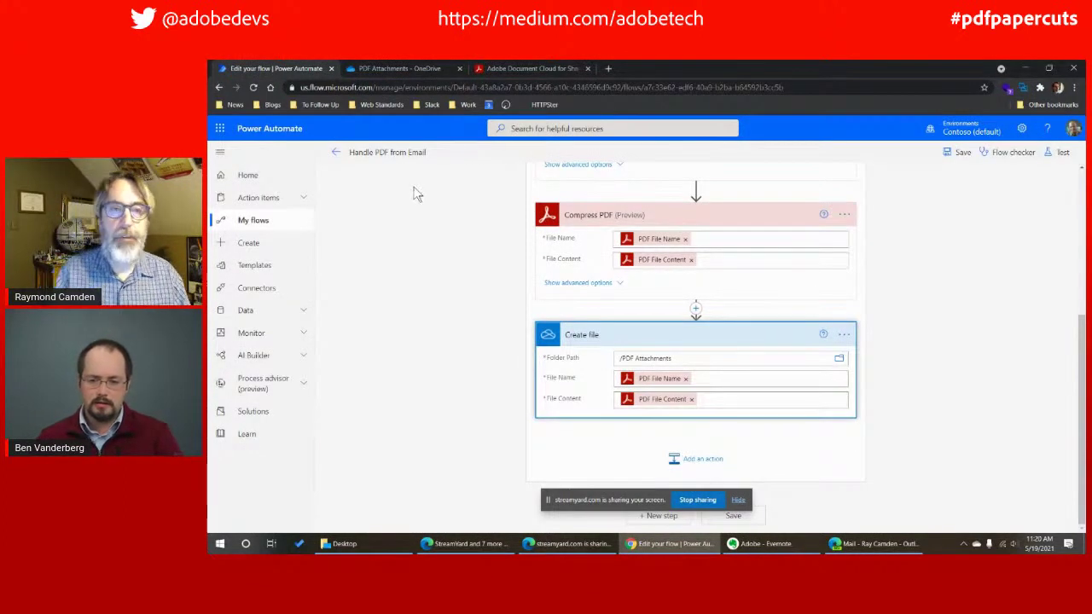
On the Handle PDF from Email details page, refresh the 28-day run history showing all Succeeded, then choose Edit
scroll(422, 205, "up", 5)
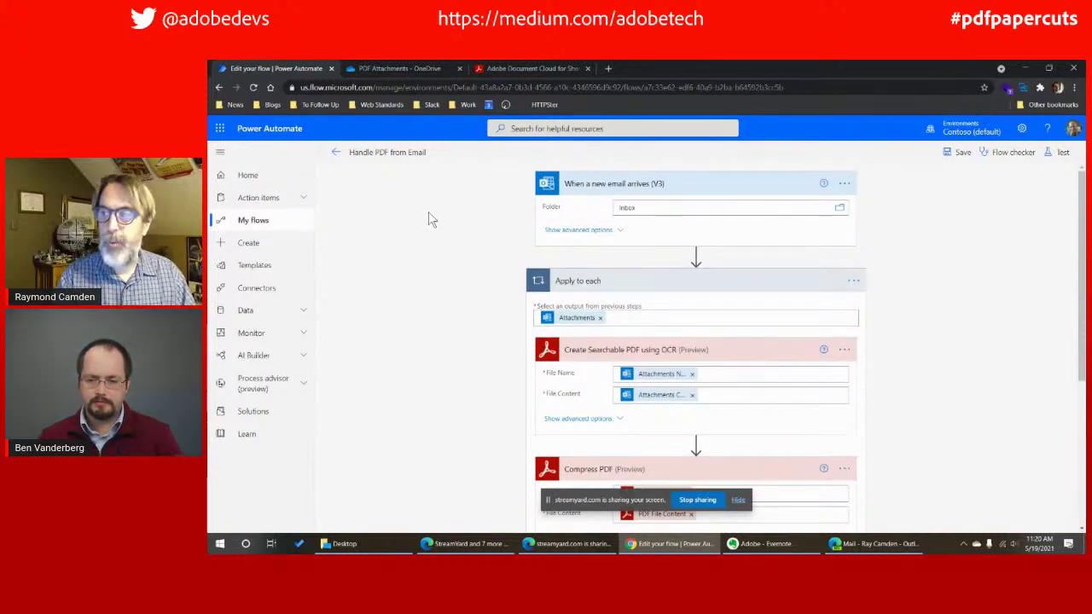
left_click(336, 152)
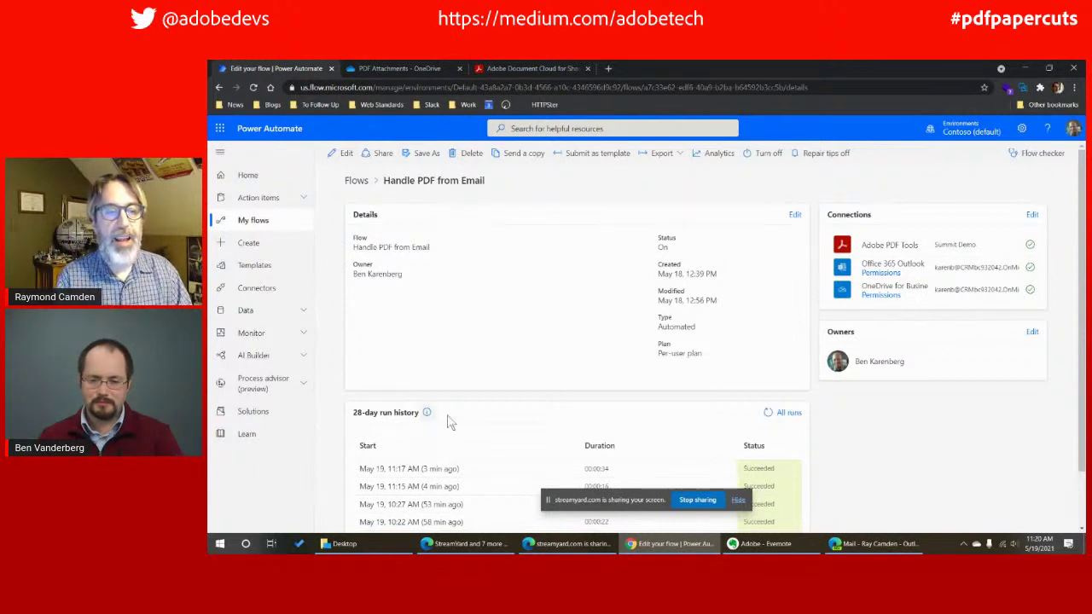
scroll(483, 409, "down", 1)
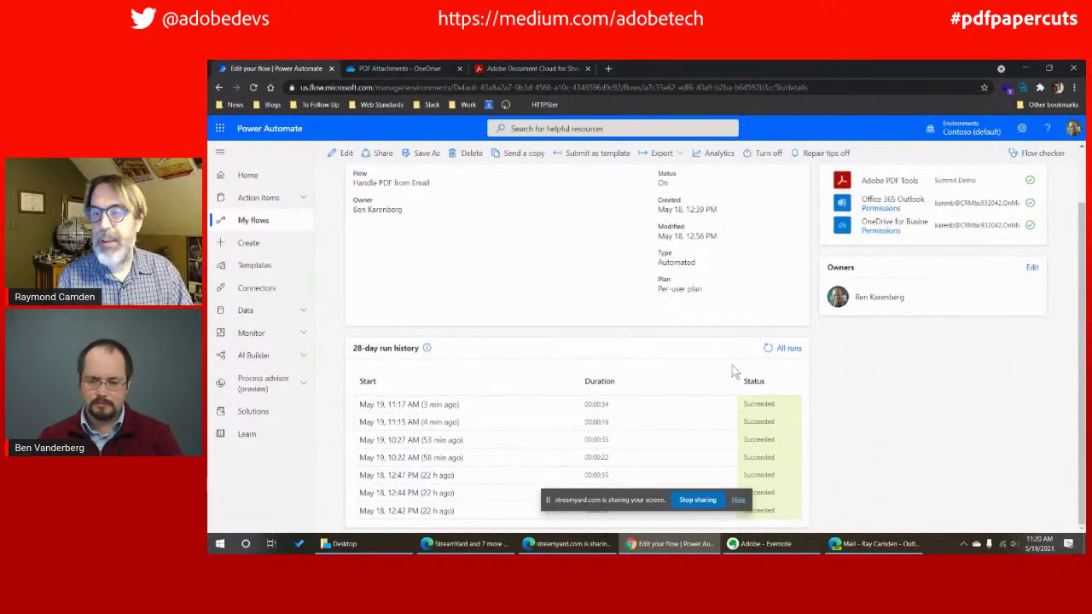
left_click(768, 348)
left_click(768, 413)
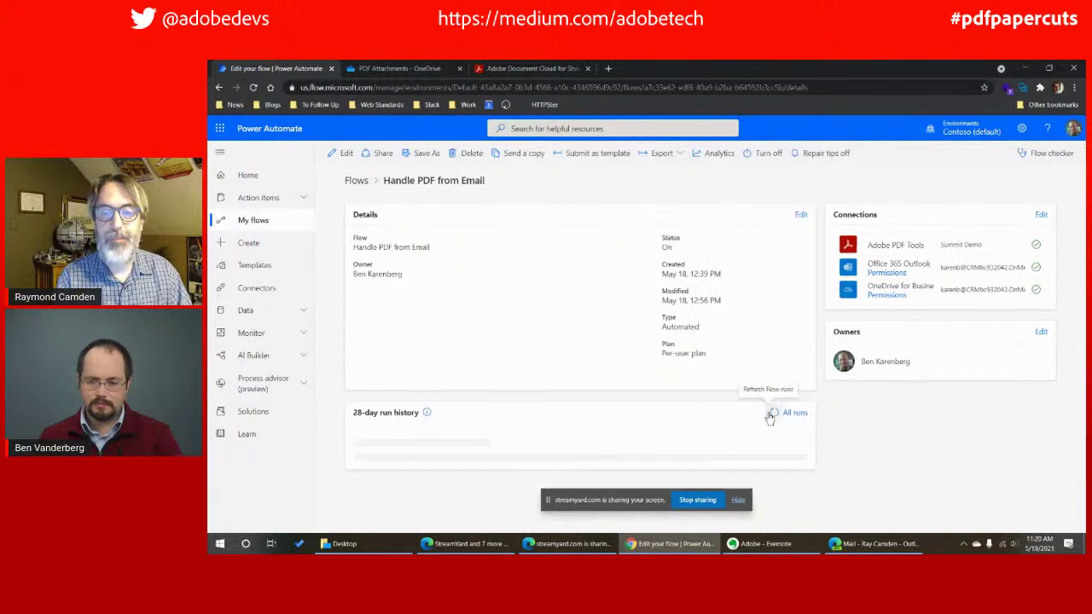
scroll(839, 432, "down", 1)
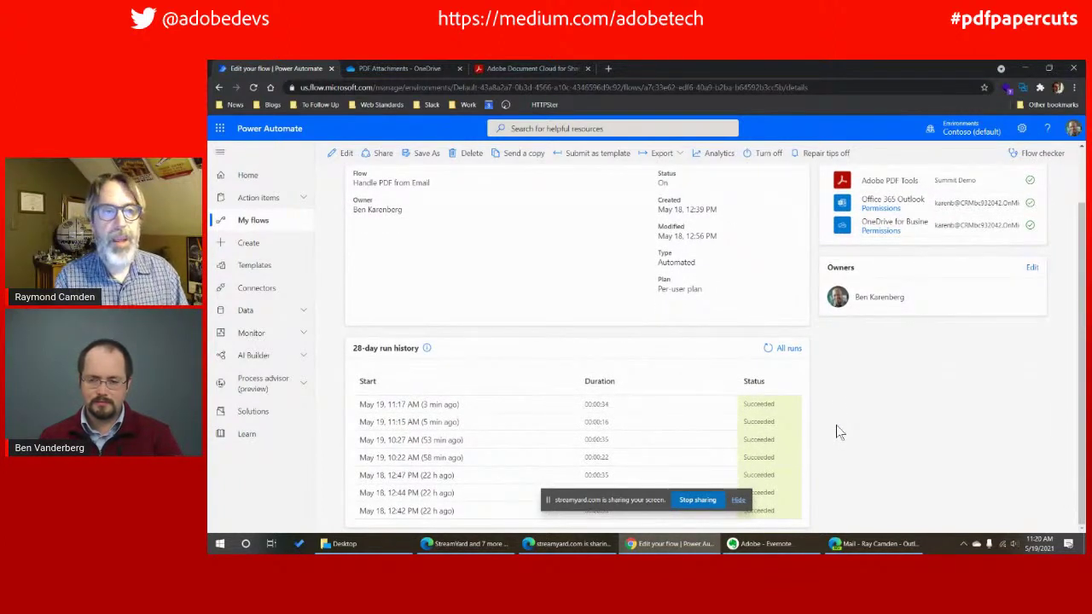
left_click(344, 155)
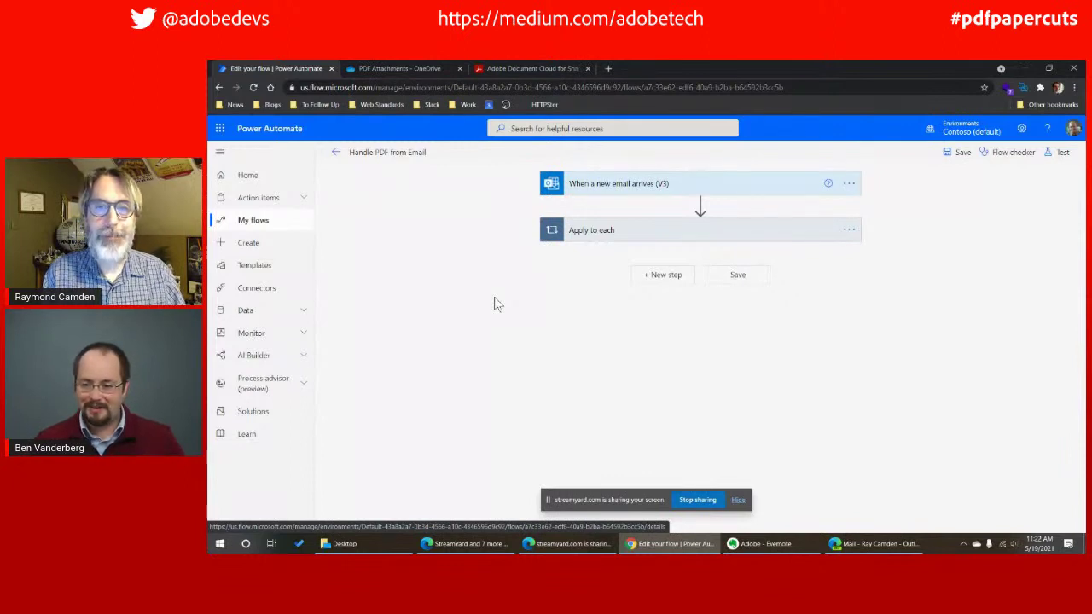
Stop sharing the screen so only the two presenters' webcams remain
left_click(688, 502)
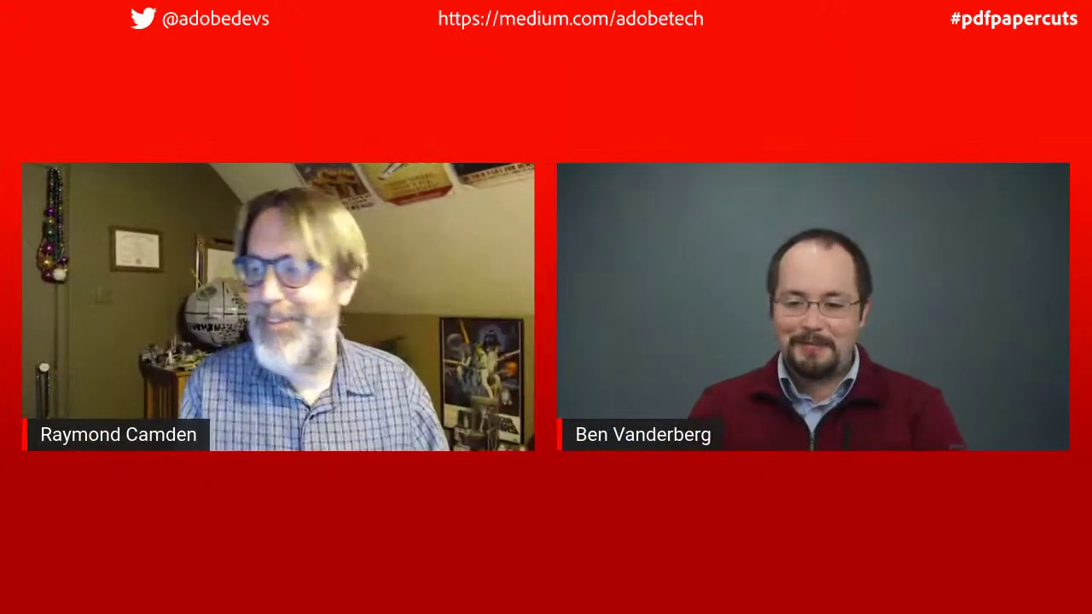
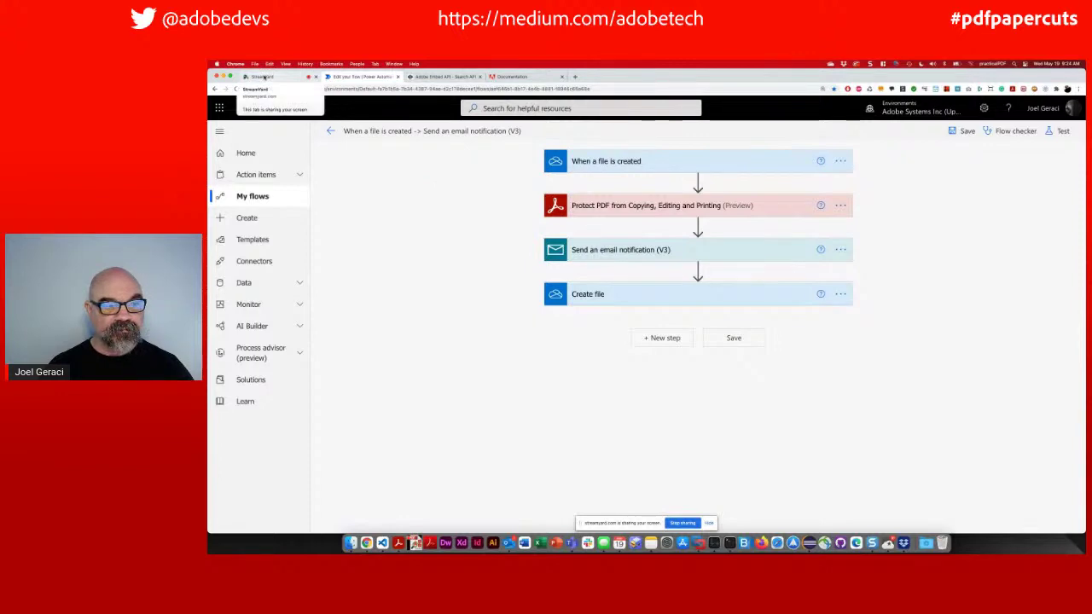
left_click(264, 76)
left_click(357, 77)
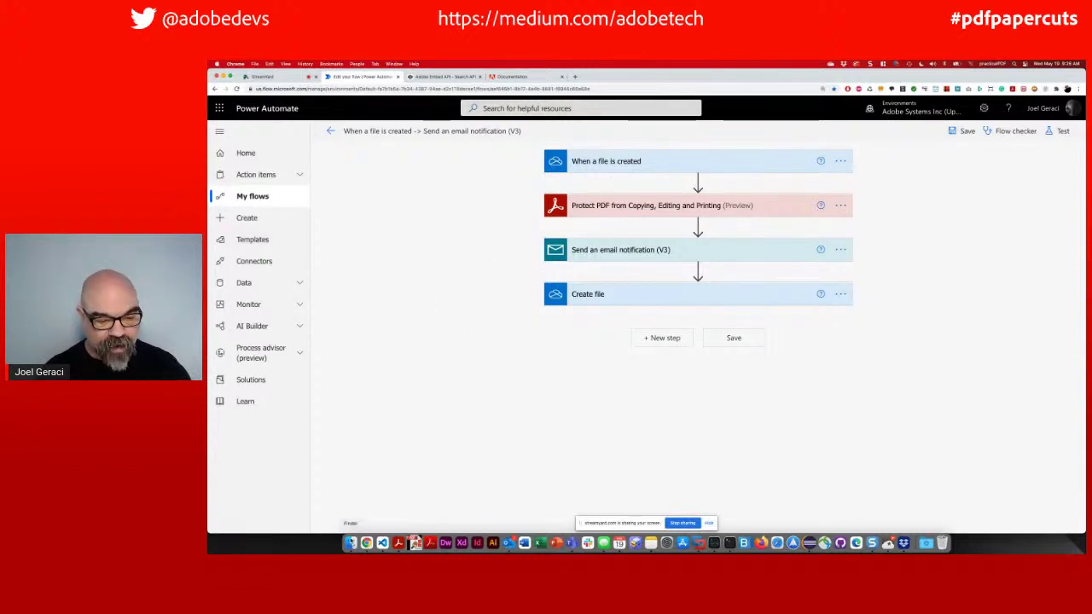
left_click(350, 543)
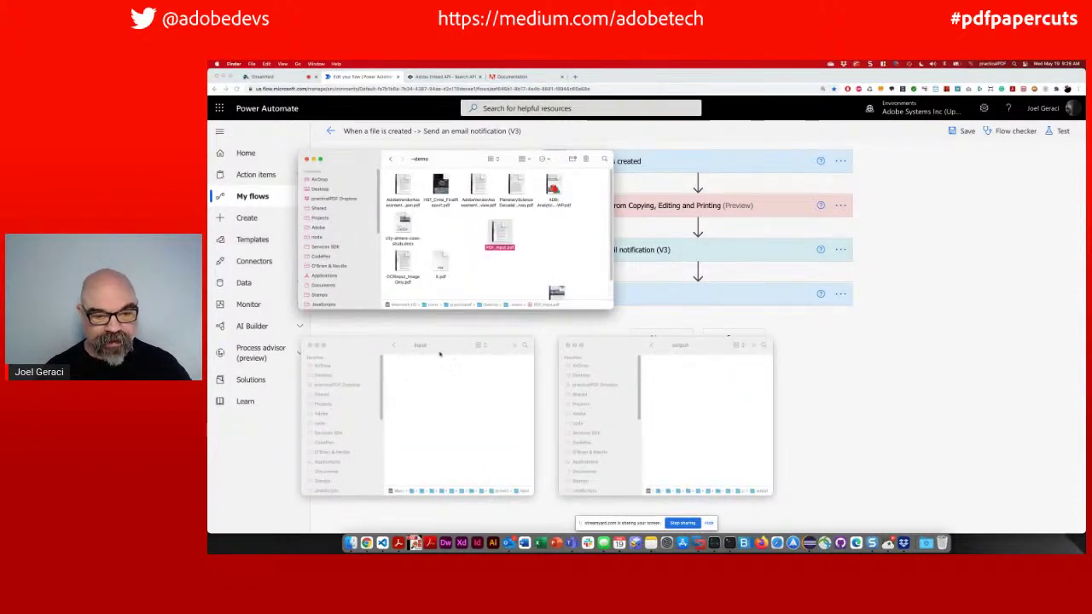
Copy PDF_Input.pdf into the empty input folder in Finder, then go back to the flow editor
left_click_drag(445, 345, 449, 344)
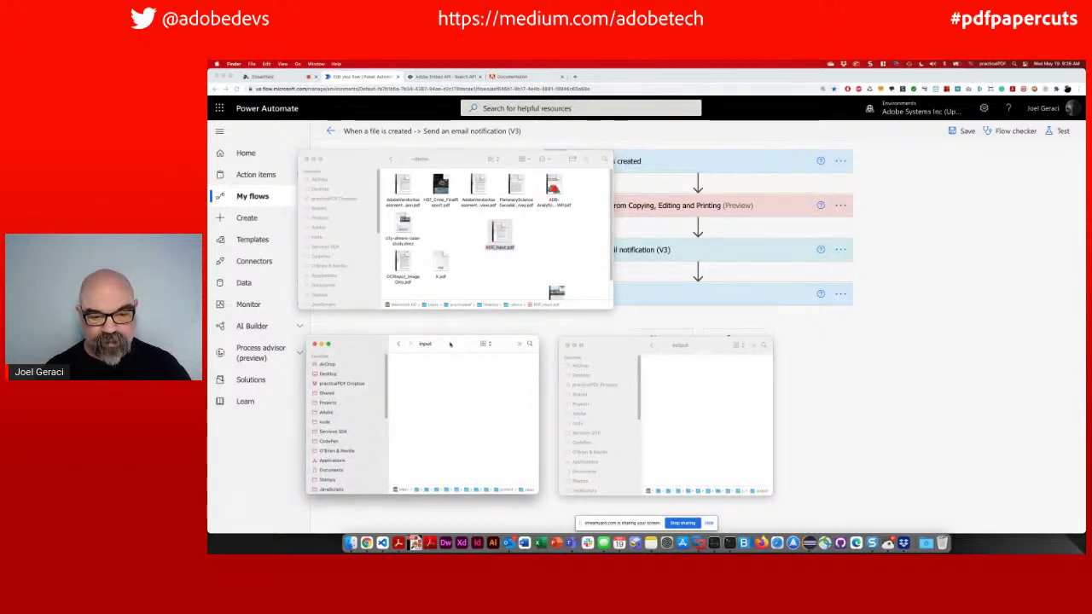
left_click_drag(609, 341, 601, 341)
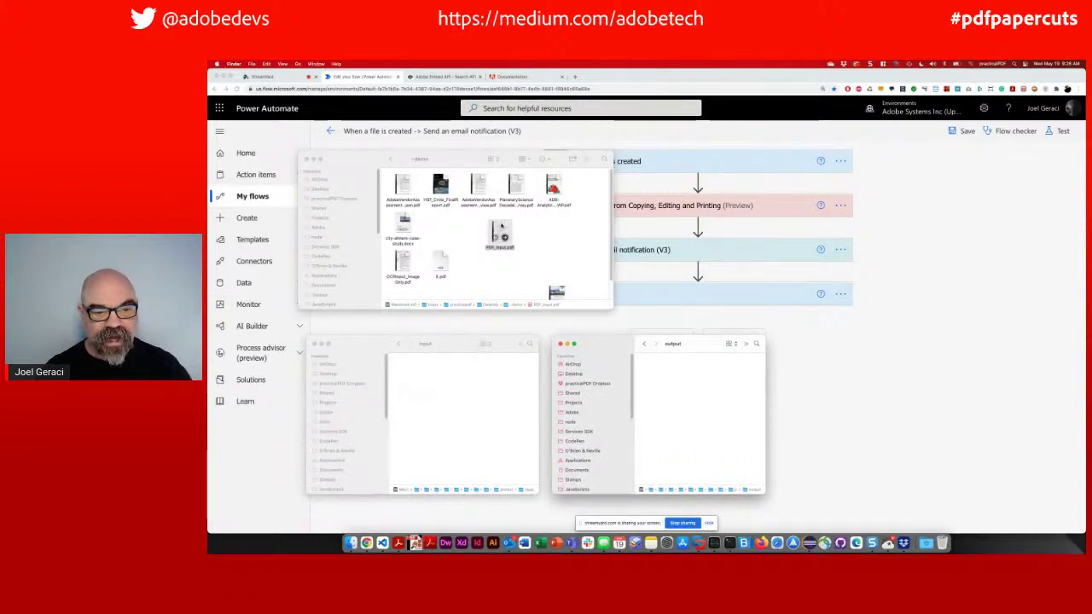
right_click(501, 226)
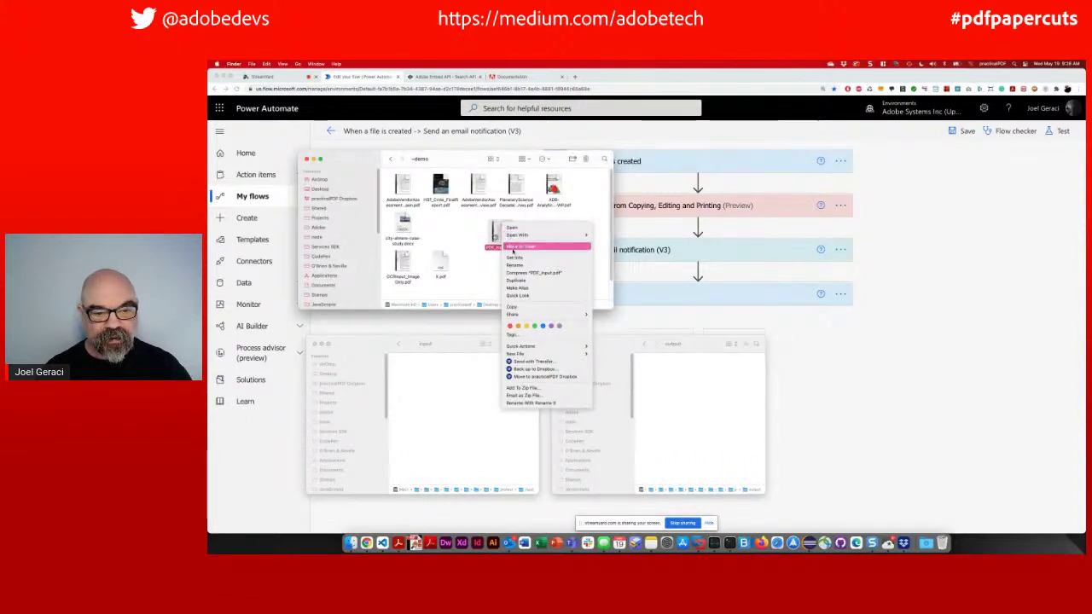
left_click(516, 307)
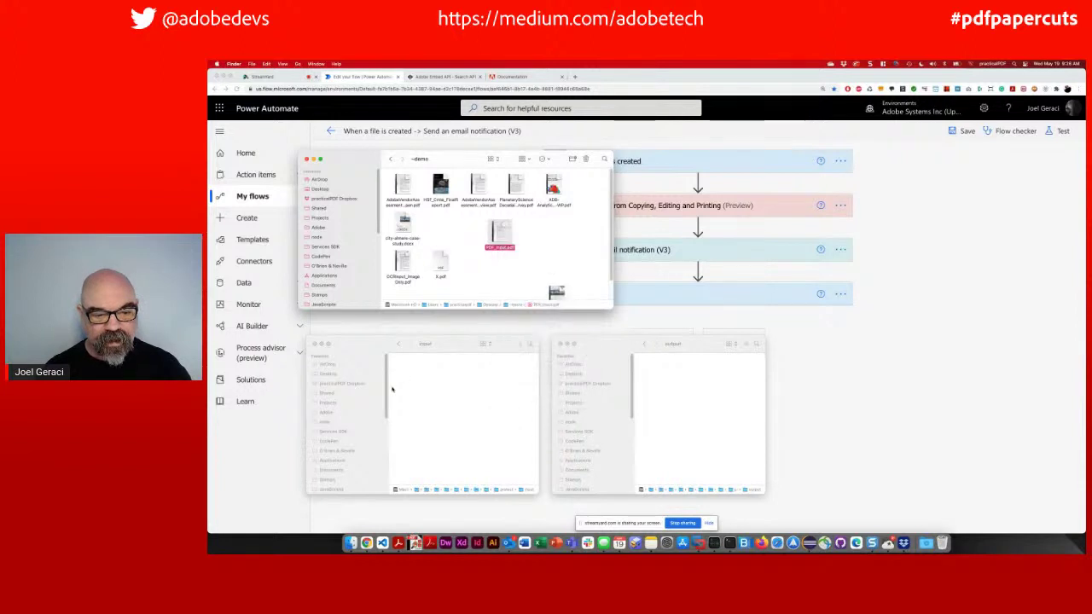
left_click(412, 385)
right_click(414, 385)
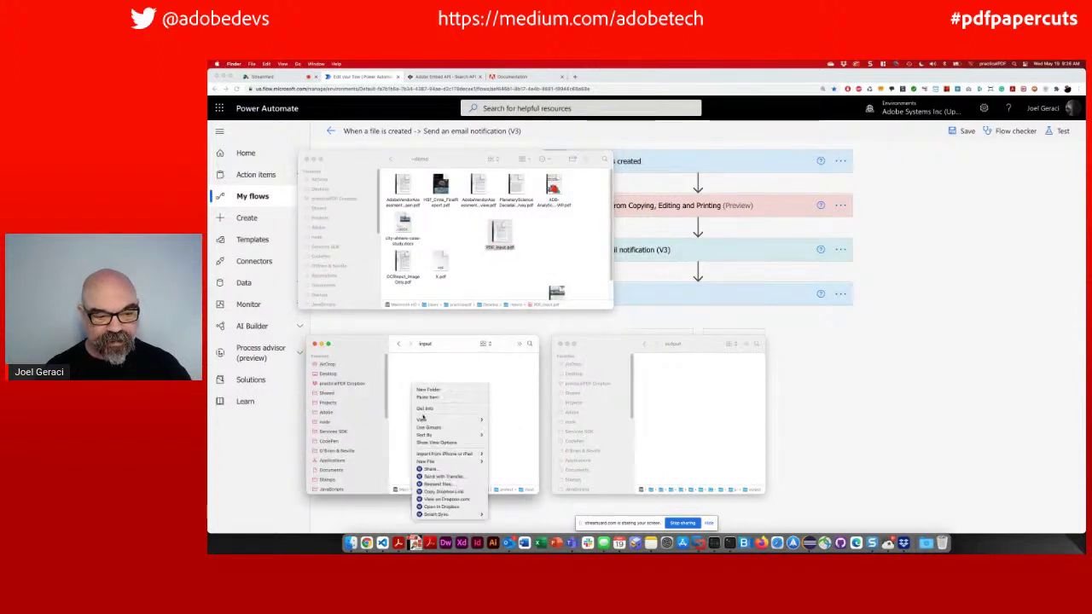
left_click(427, 396)
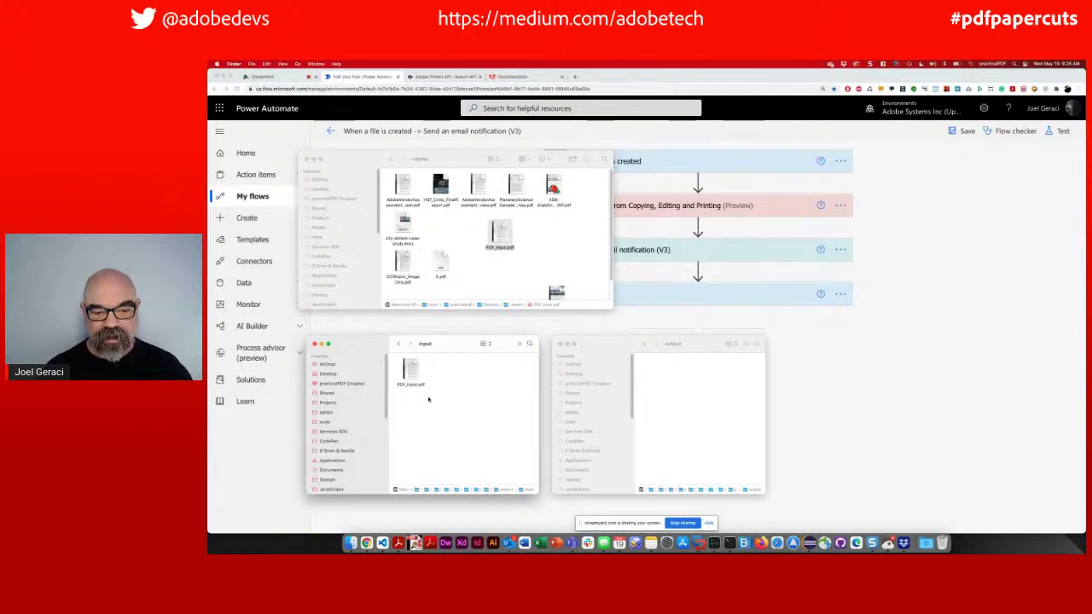
left_click(669, 163)
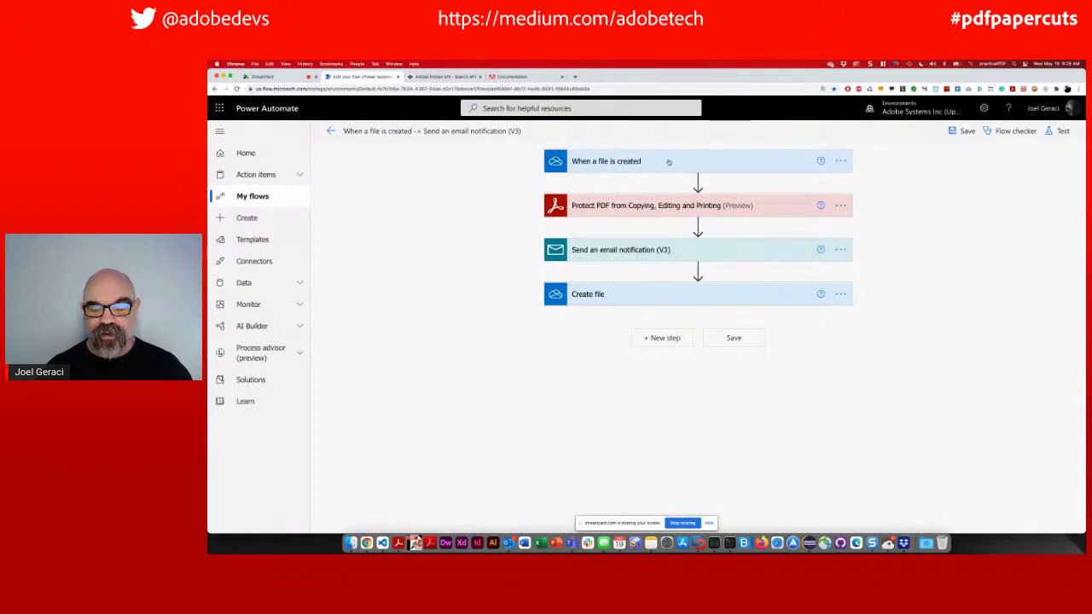
Expand the When a file is created trigger to show its Folder path /PDF Tools API/protect/input
left_click(669, 162)
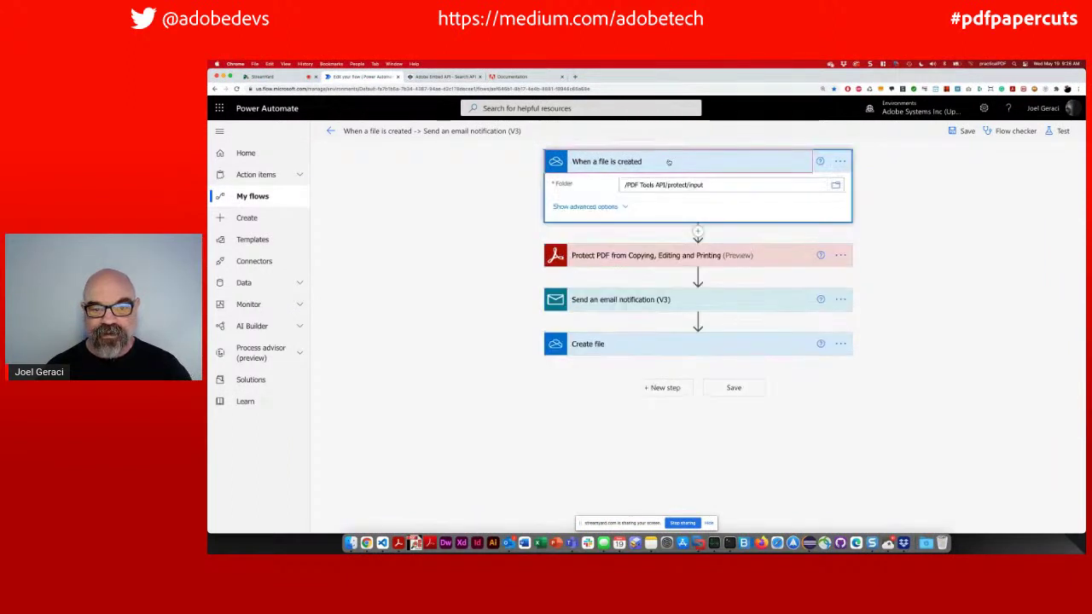
left_click(706, 185)
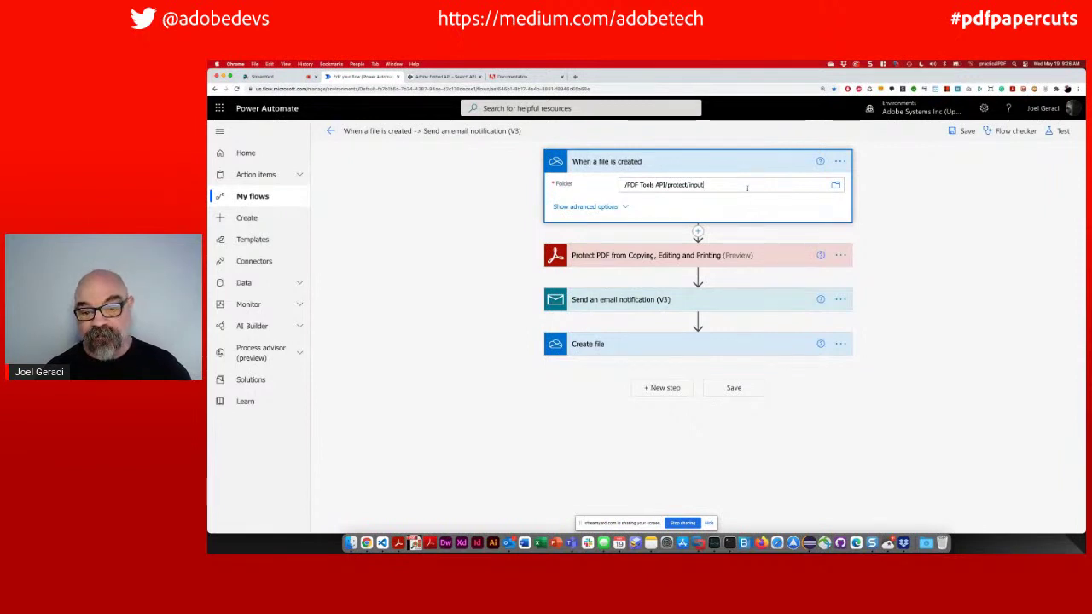
left_click(747, 187)
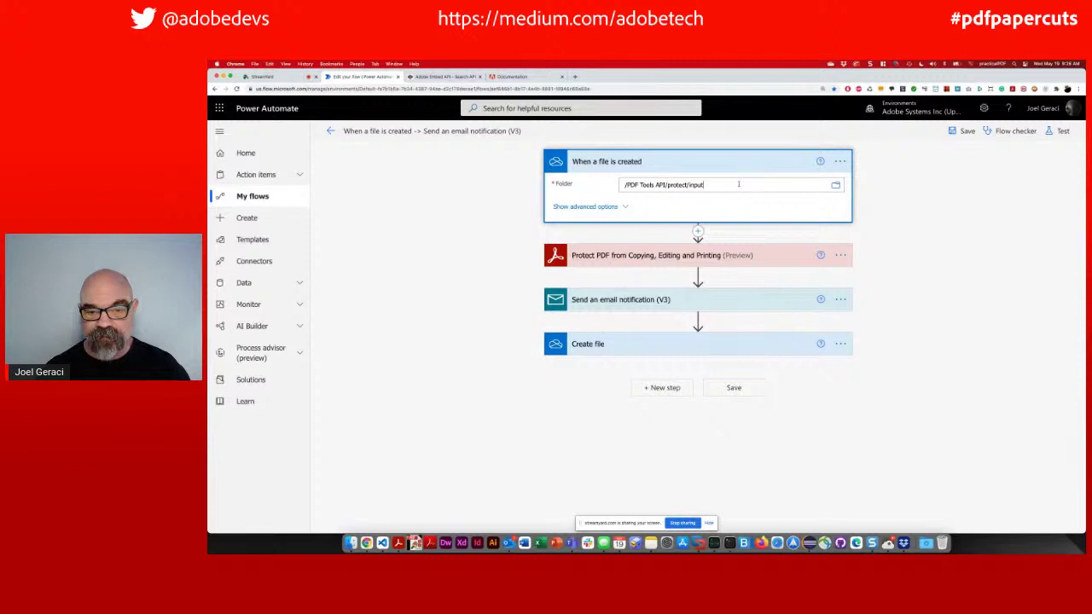
Review the Protect PDF step's password and all-No permissions, then expand Send an email notification (V3)
left_click(678, 258)
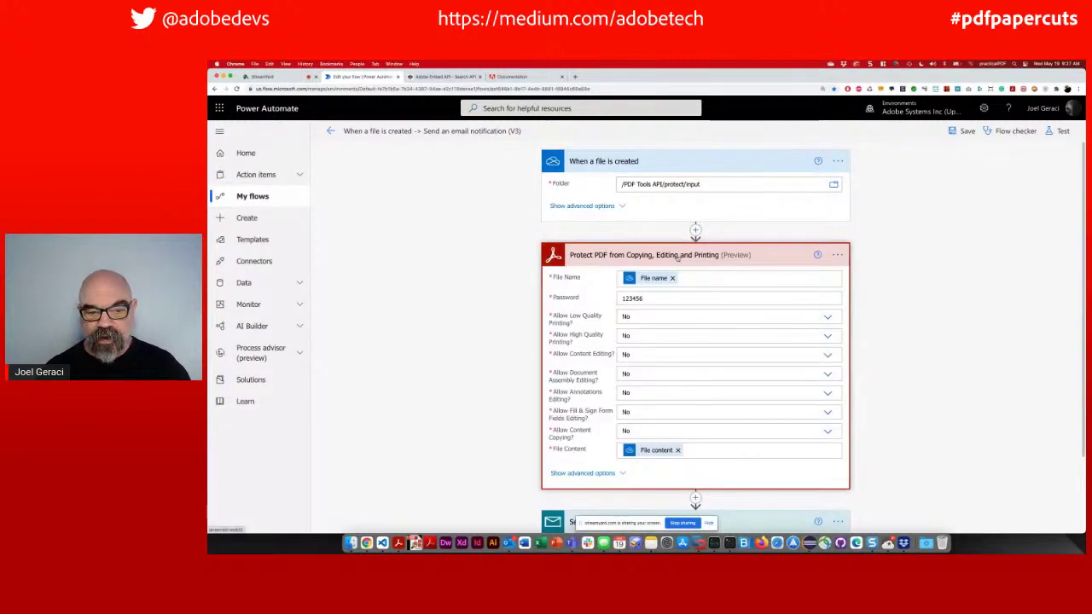
scroll(632, 308, "down", 1)
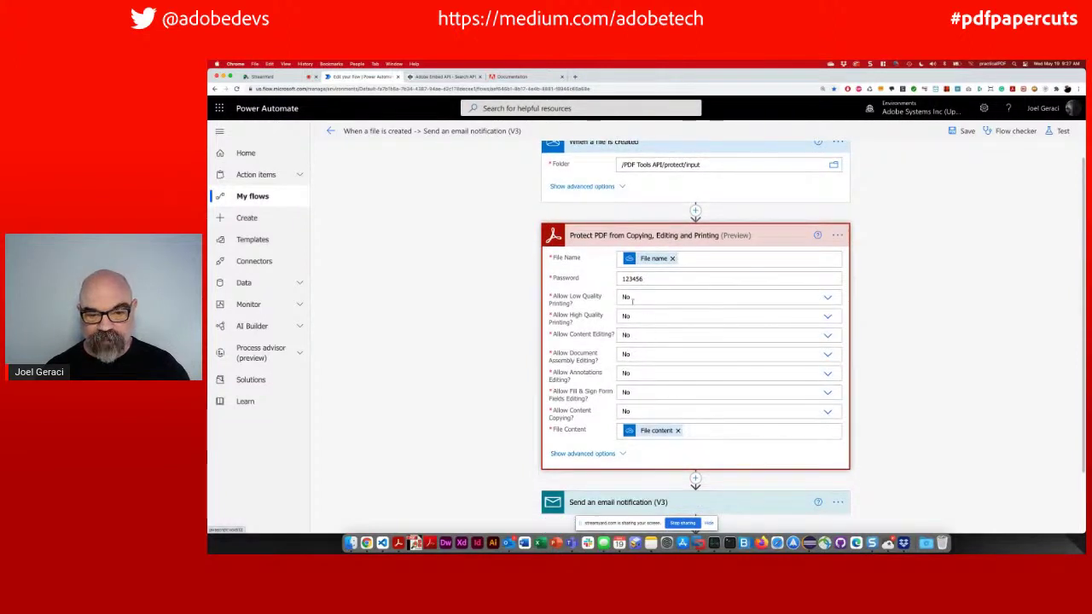
left_click(648, 281)
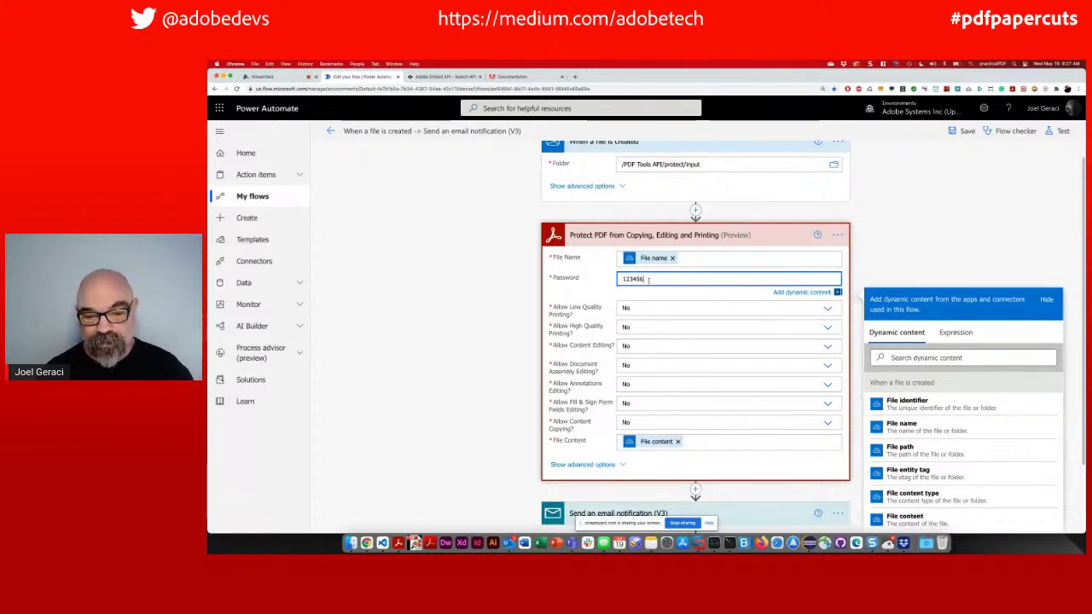
scroll(648, 280, "down", 1)
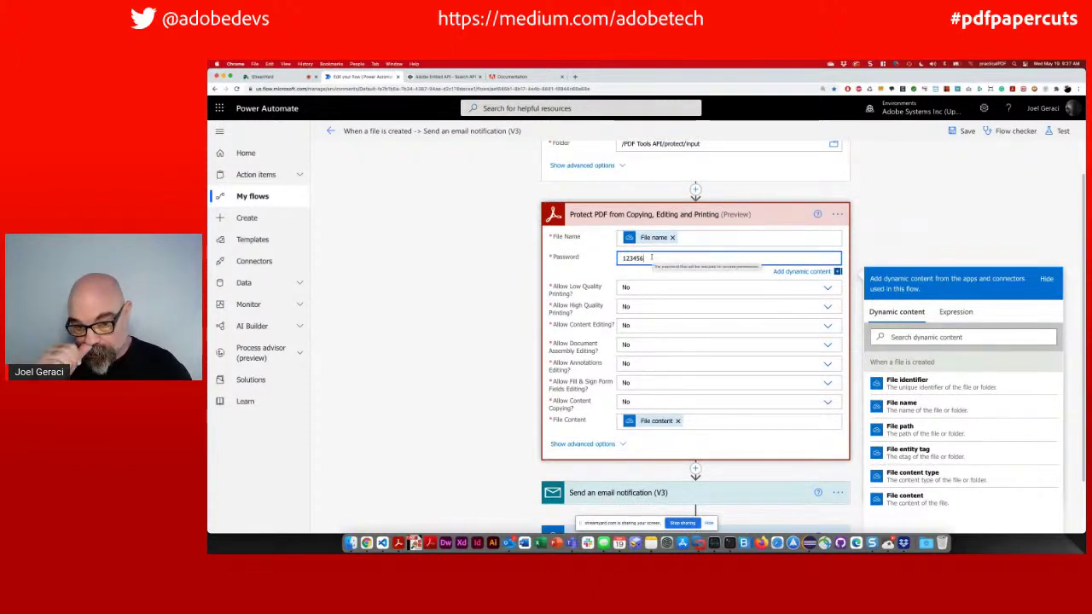
scroll(651, 256, "down", 3)
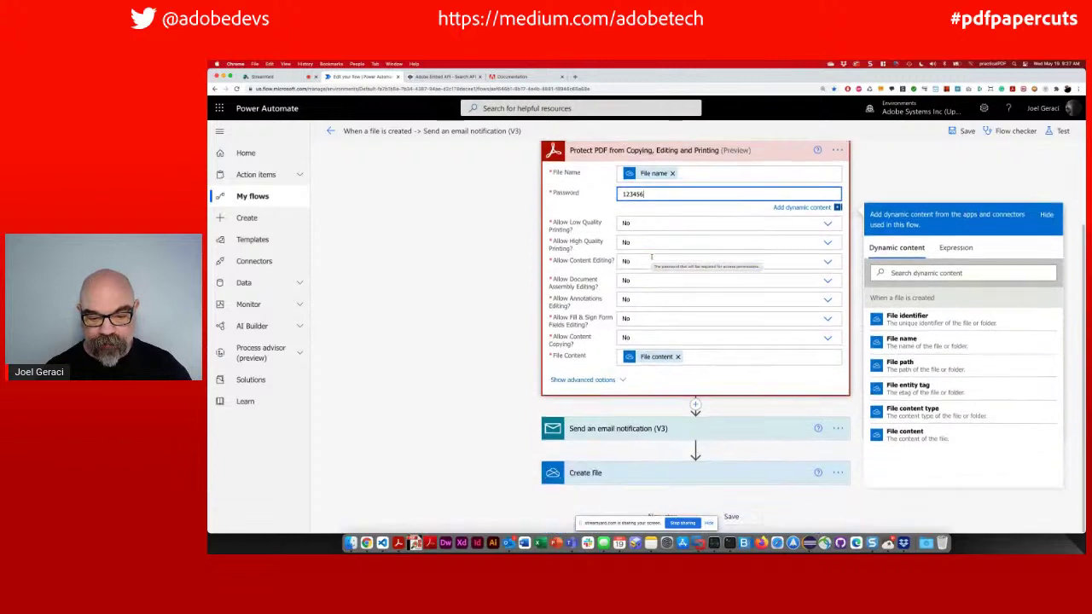
left_click(628, 429)
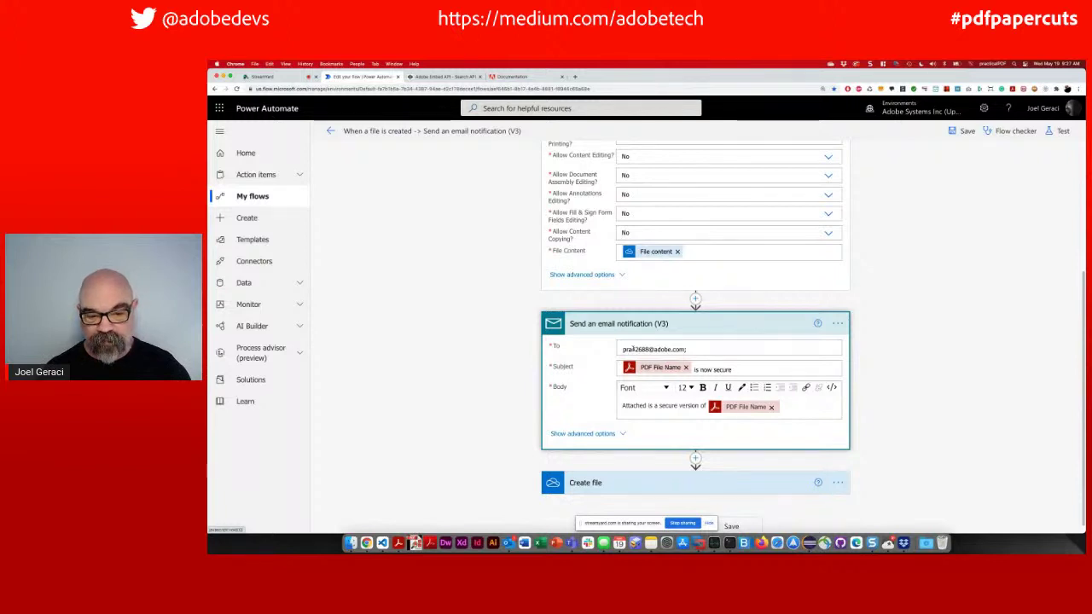
Expand the Create file step that saves to /PDF Tools API/protect/output, then bring up Finder
scroll(632, 349, "down", 1)
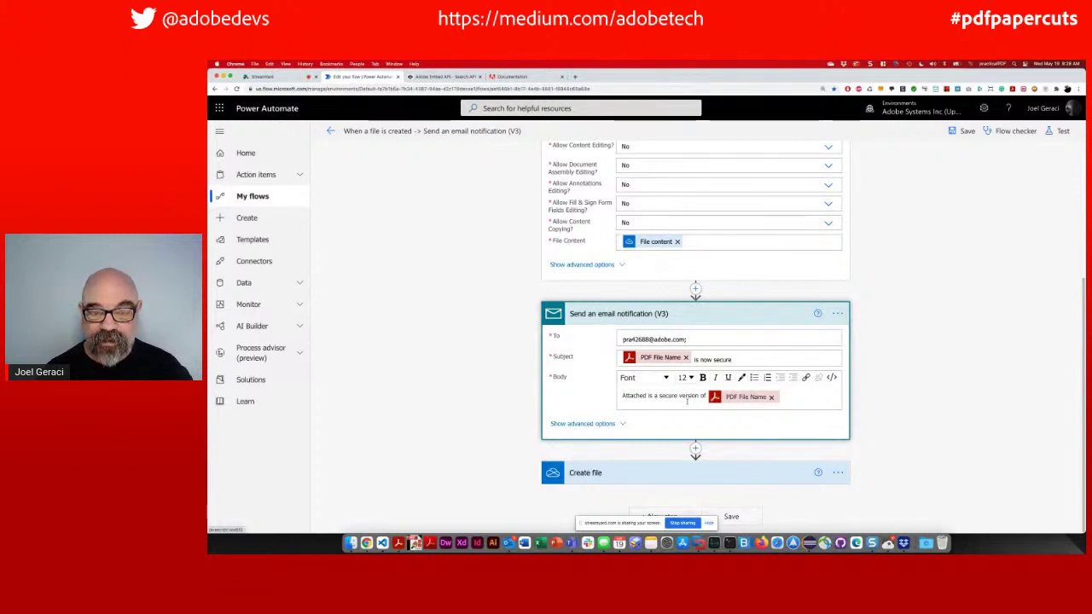
left_click(610, 475)
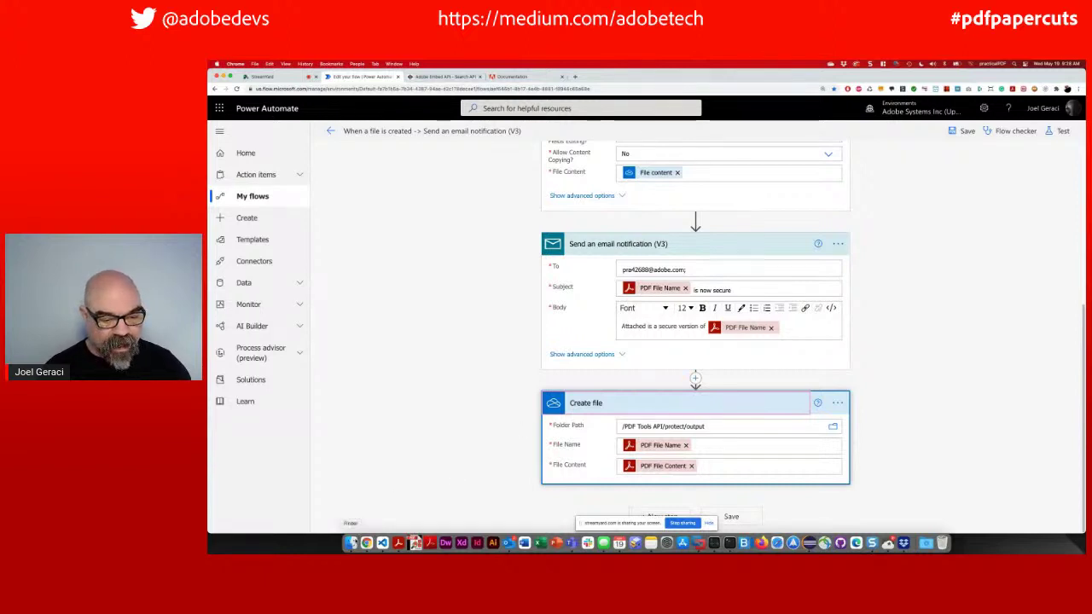
left_click(351, 543)
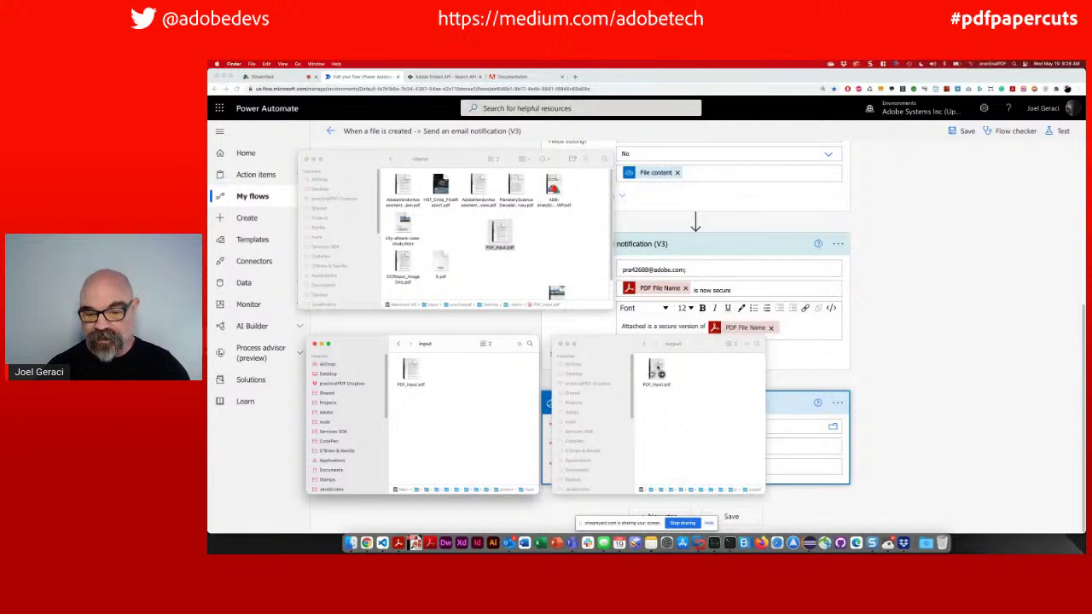
Open the output PDF_Input.pdf in Acrobat, confirm its Password Security in Document Properties, and return to the flow
double_click(657, 368)
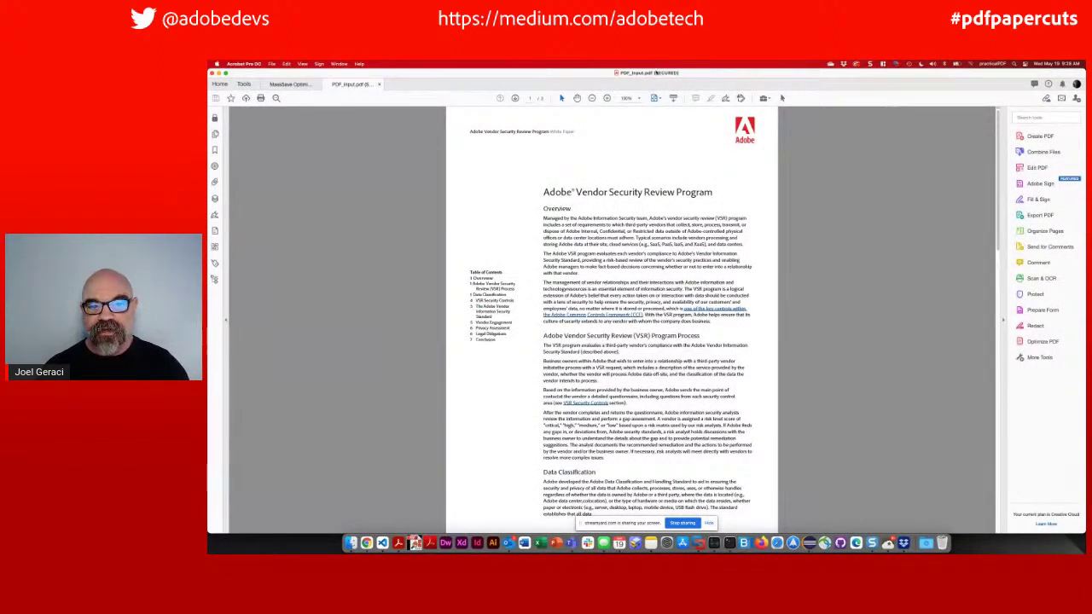
right_click(656, 153)
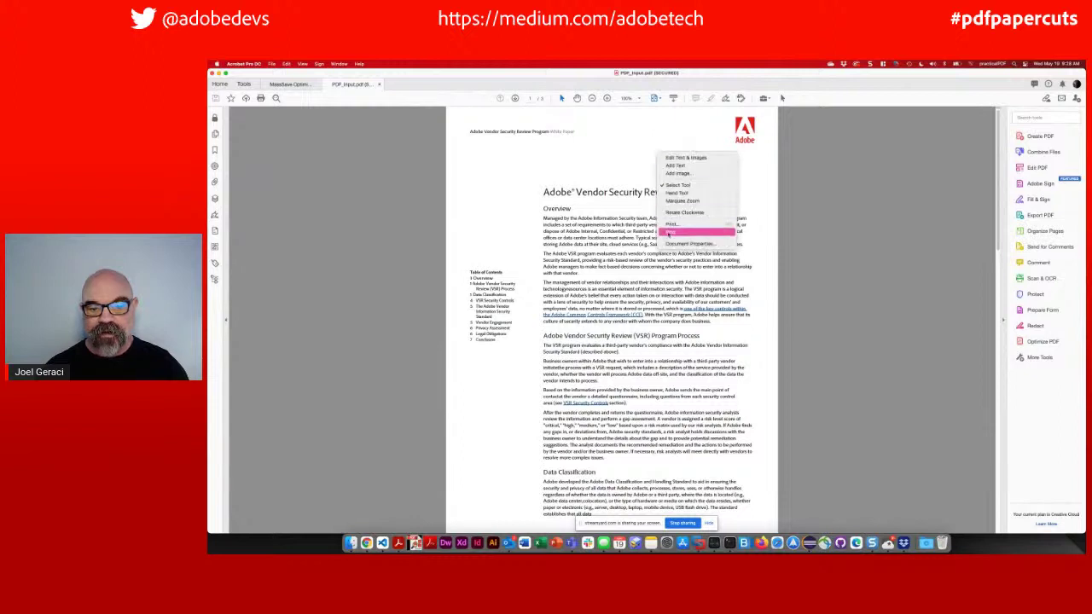
left_click(695, 245)
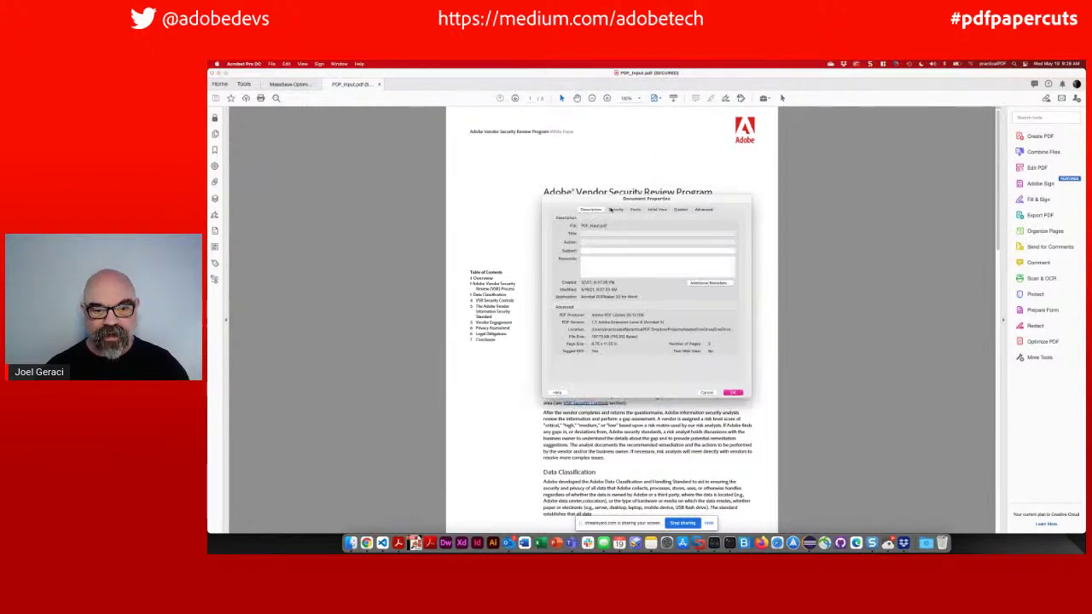
left_click(614, 210)
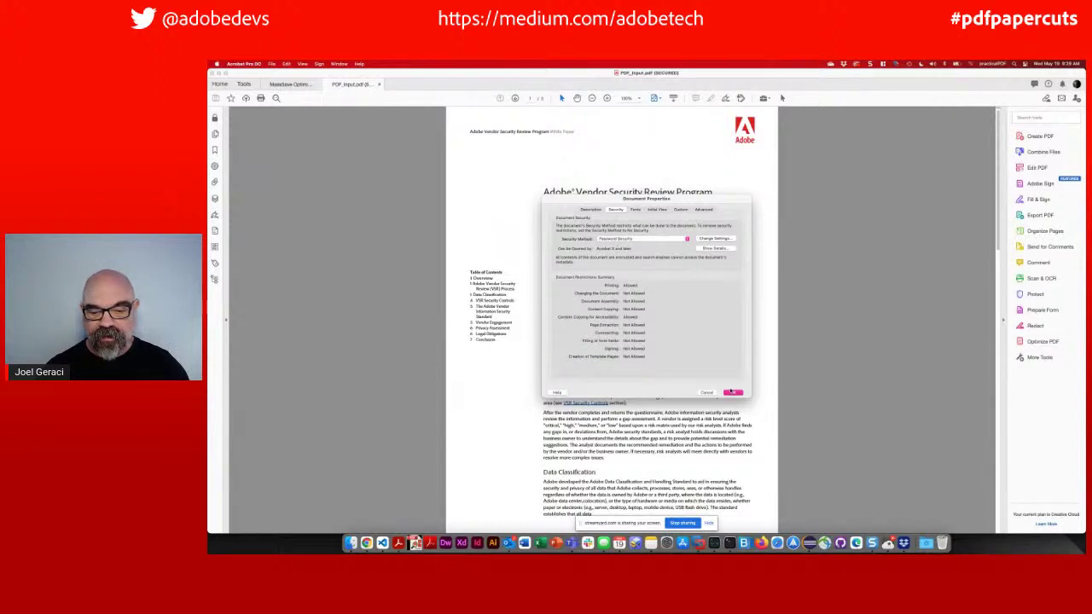
left_click(706, 392)
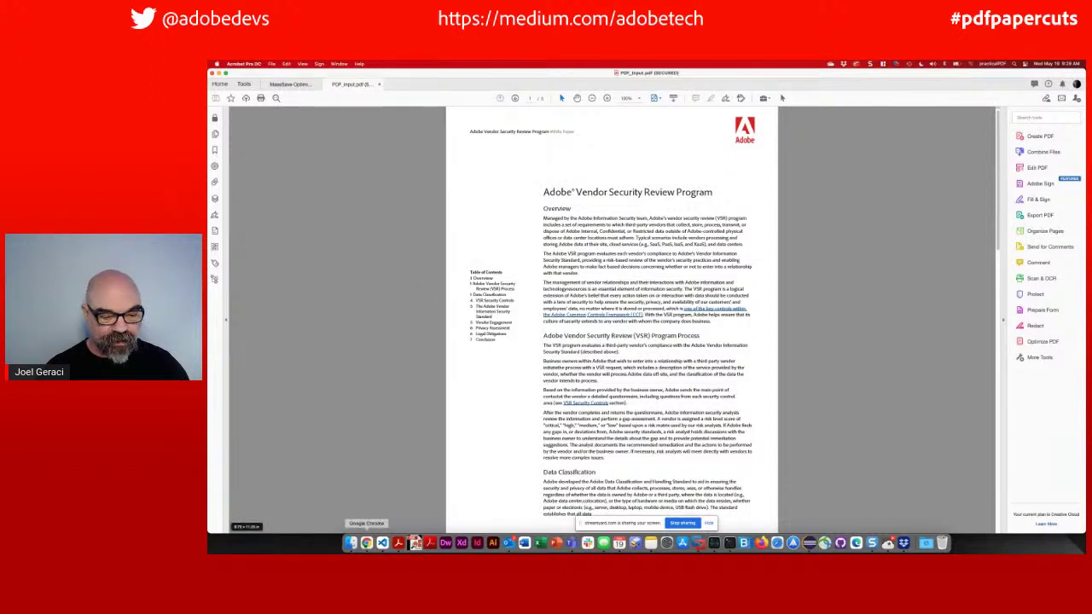
left_click(366, 543)
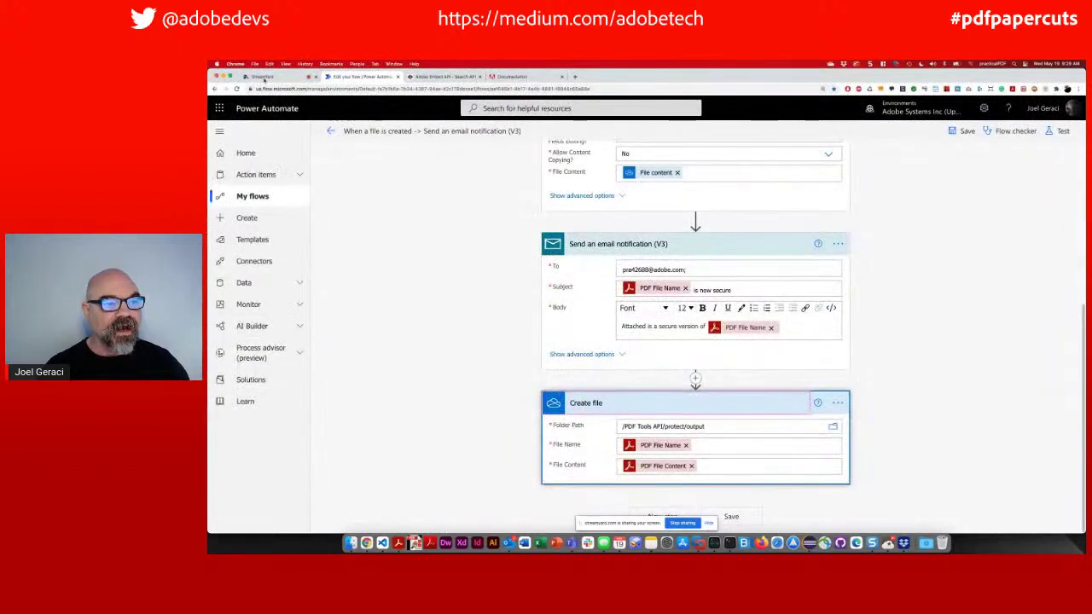
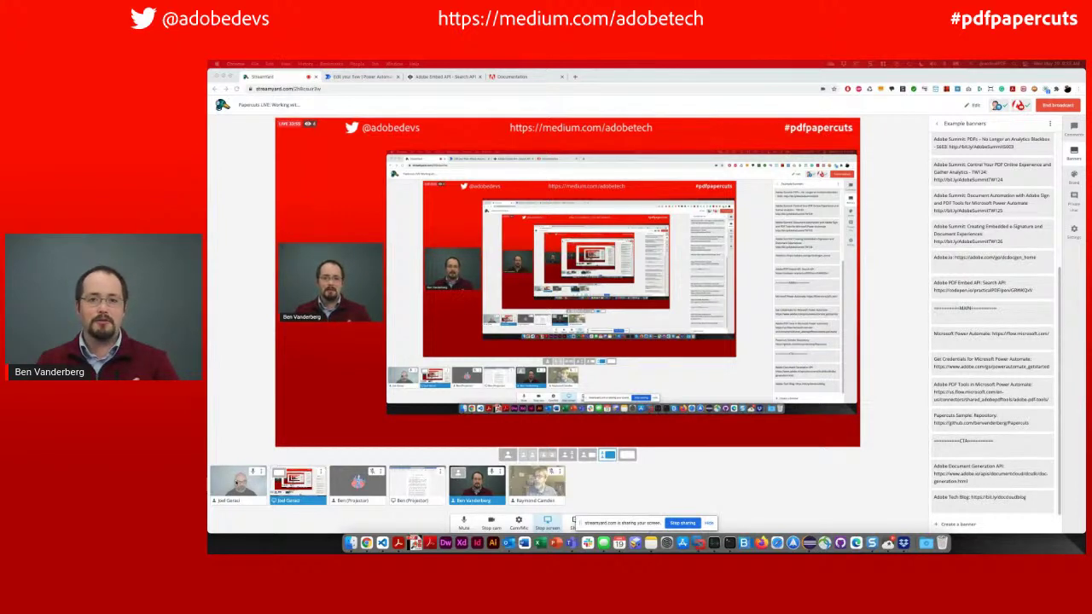
Close the Proposal.docx tab in Word for the web to get back to the SharePoint Proposal folder
left_click(237, 486)
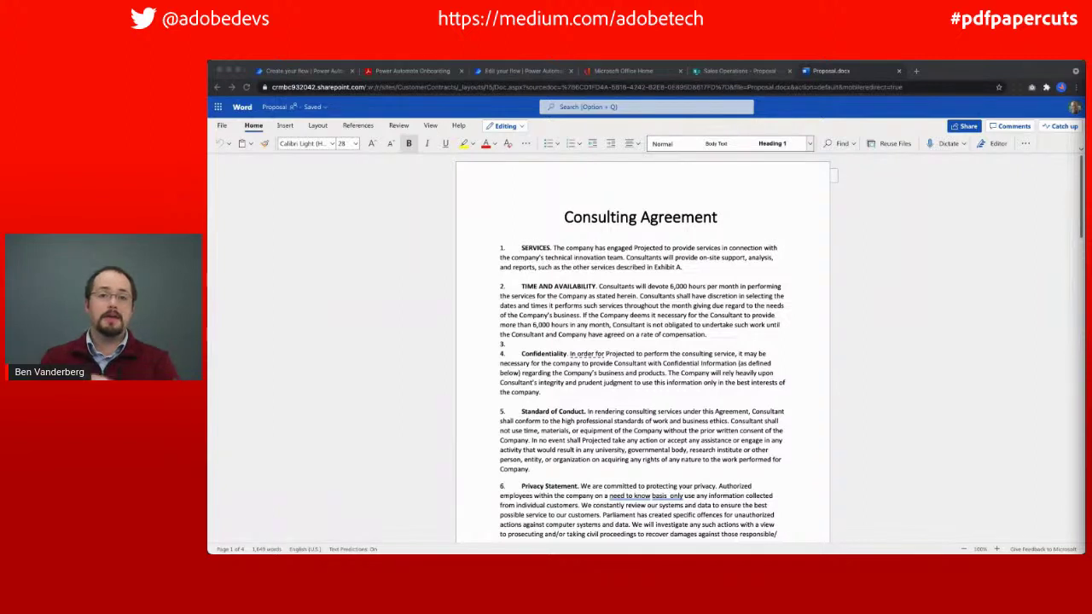
left_click(806, 172)
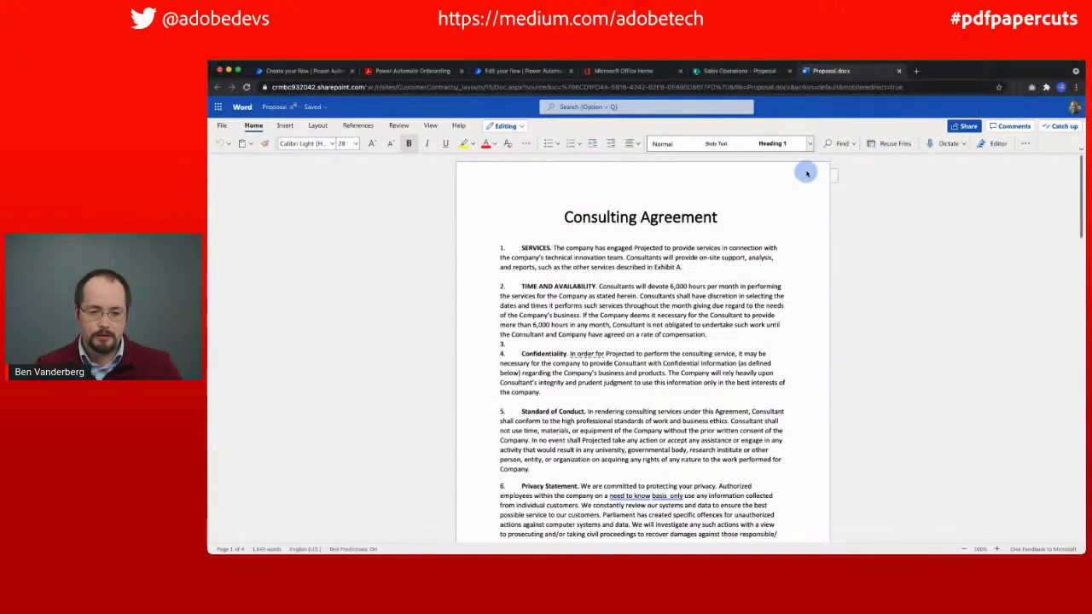
left_click(899, 72)
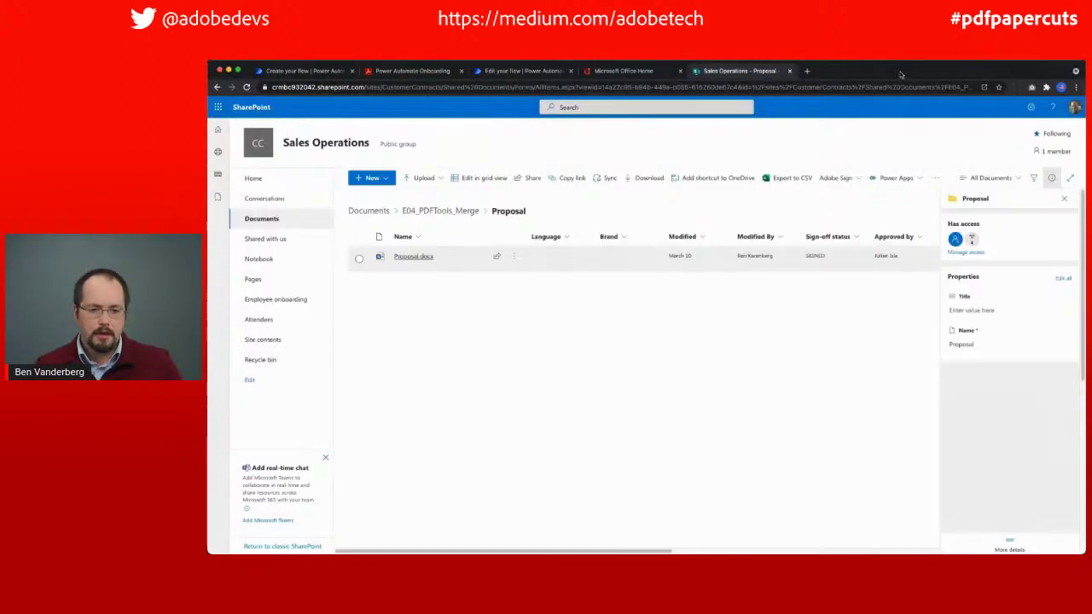
Select Proposal.docx, check its Adobe menus, and launch Send Proposal to Customer from Automate
left_click(360, 258)
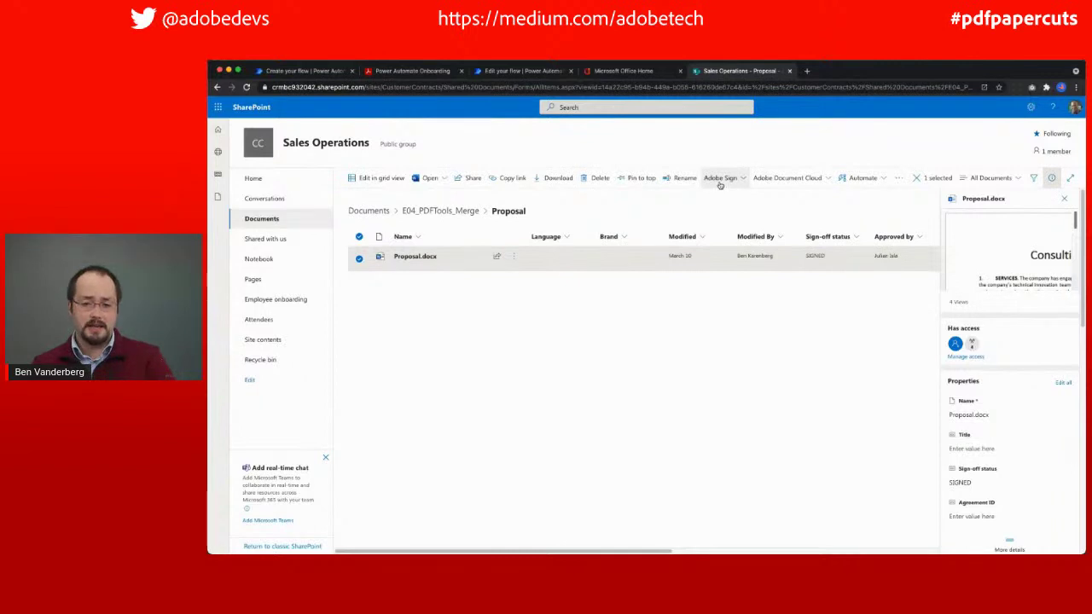
left_click(726, 182)
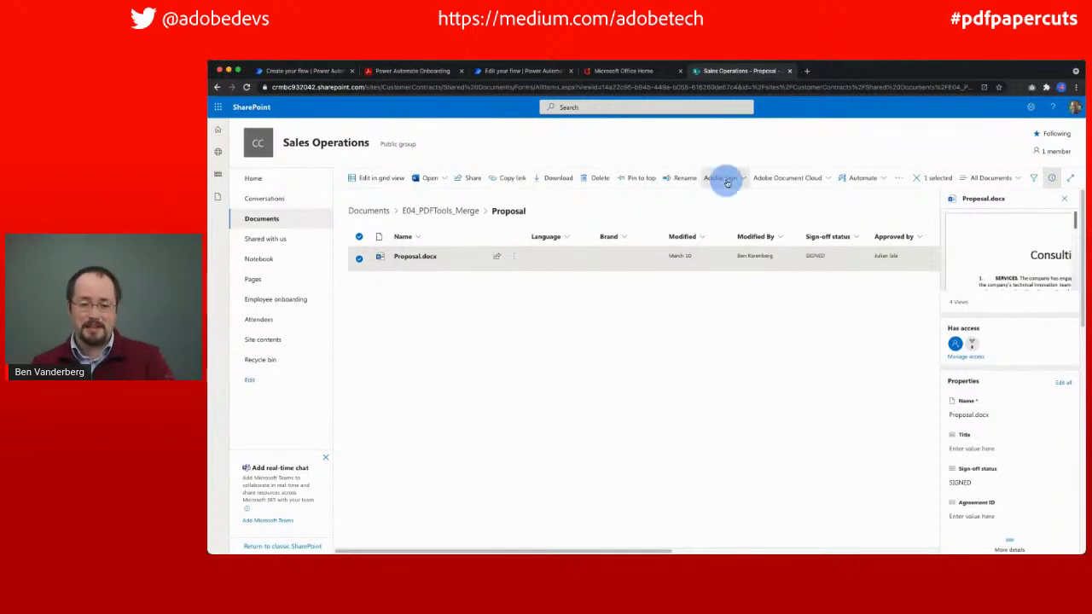
left_click(730, 182)
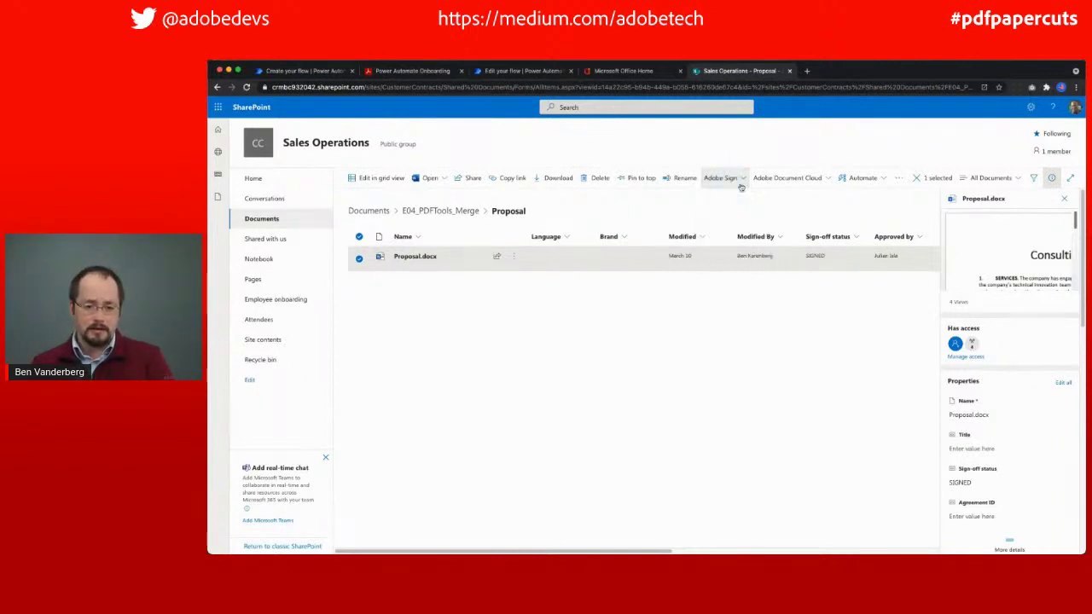
left_click(809, 183)
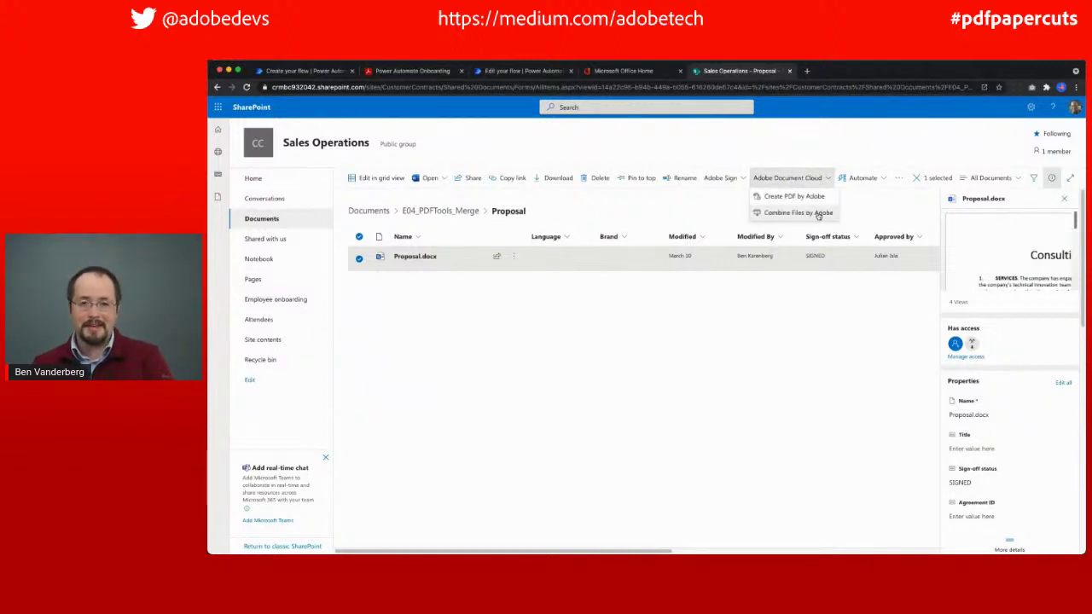
left_click(811, 179)
left_click(850, 185)
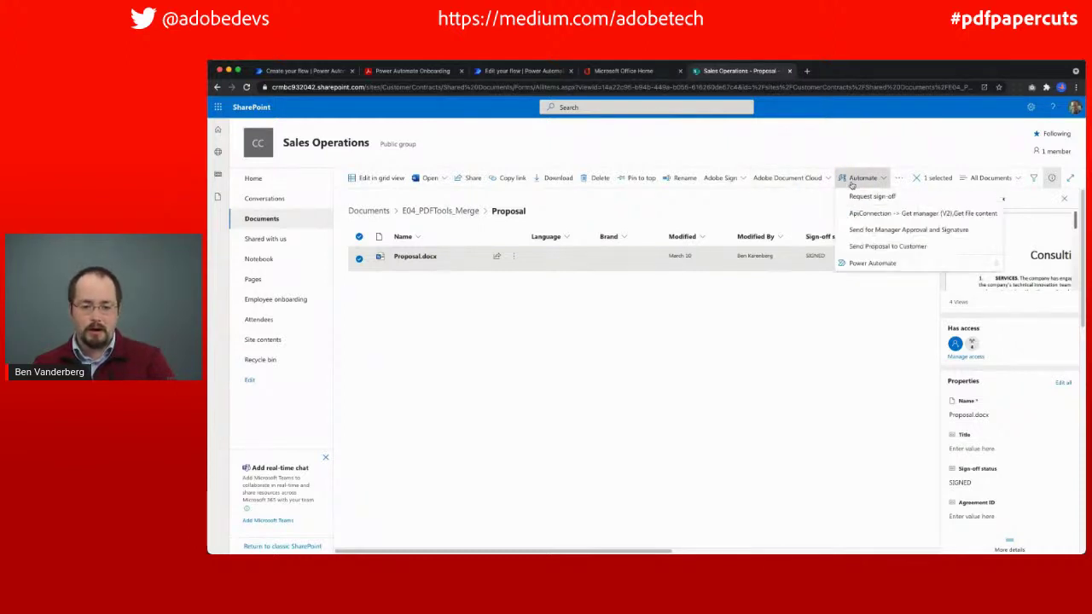
left_click(855, 248)
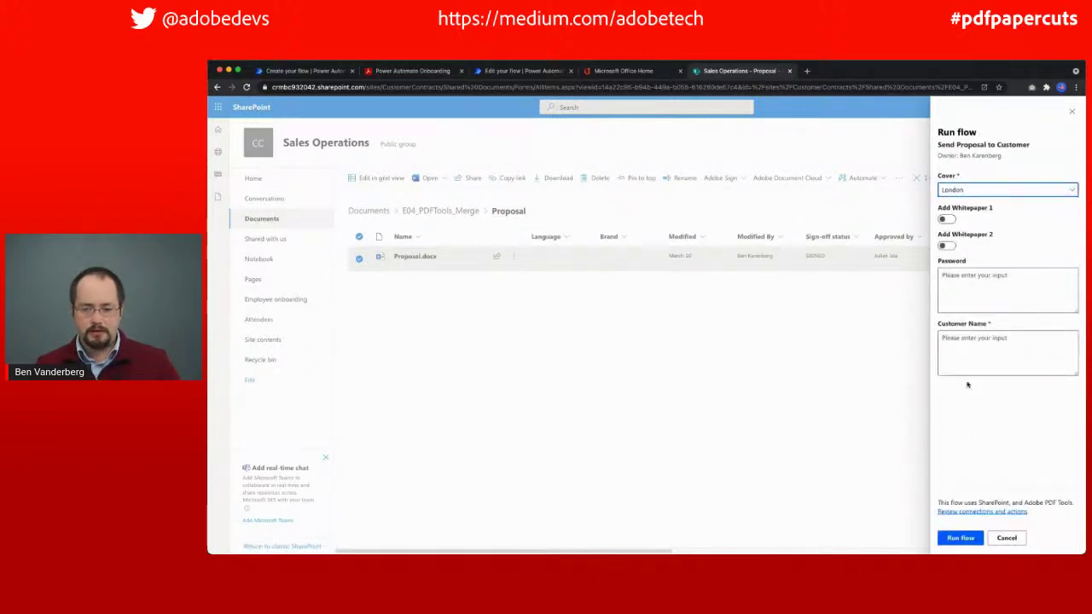
Choose the San Francisco cover and switch on both whitepaper toggles
left_click(972, 193)
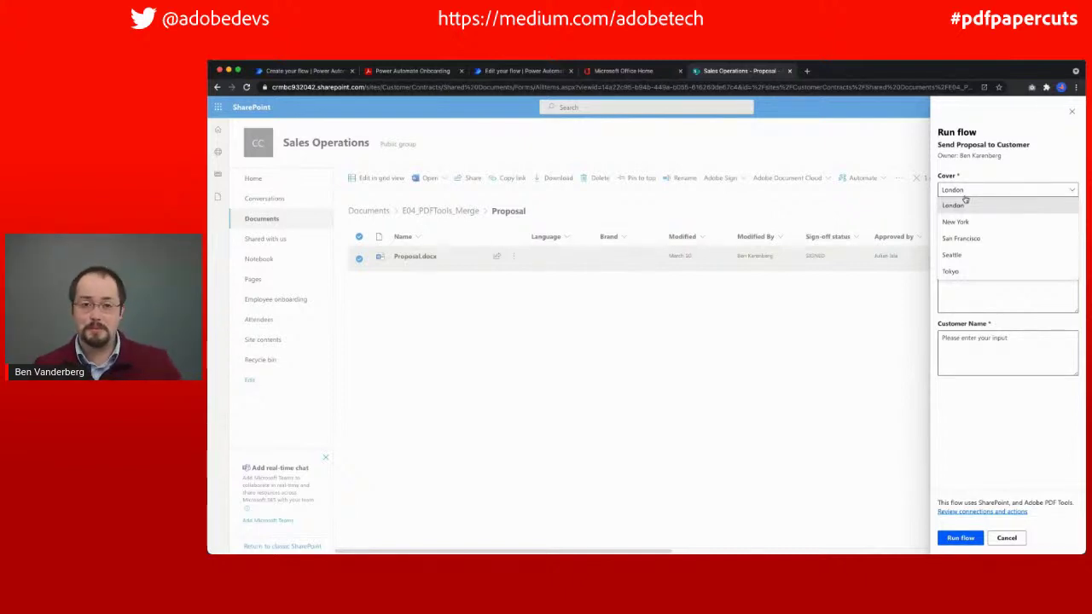
left_click(961, 238)
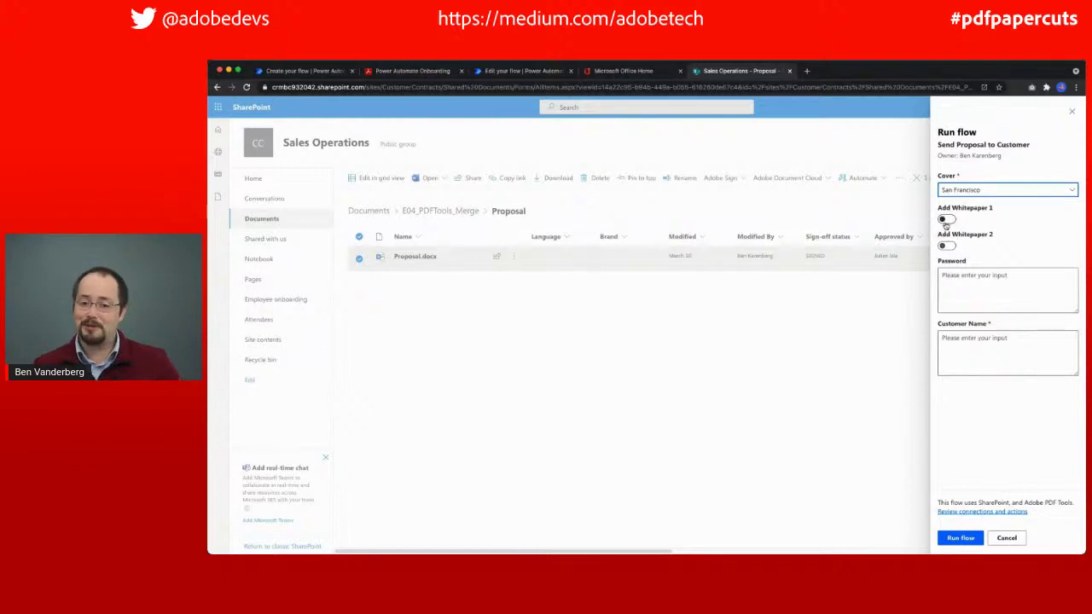
left_click(945, 220)
left_click(946, 246)
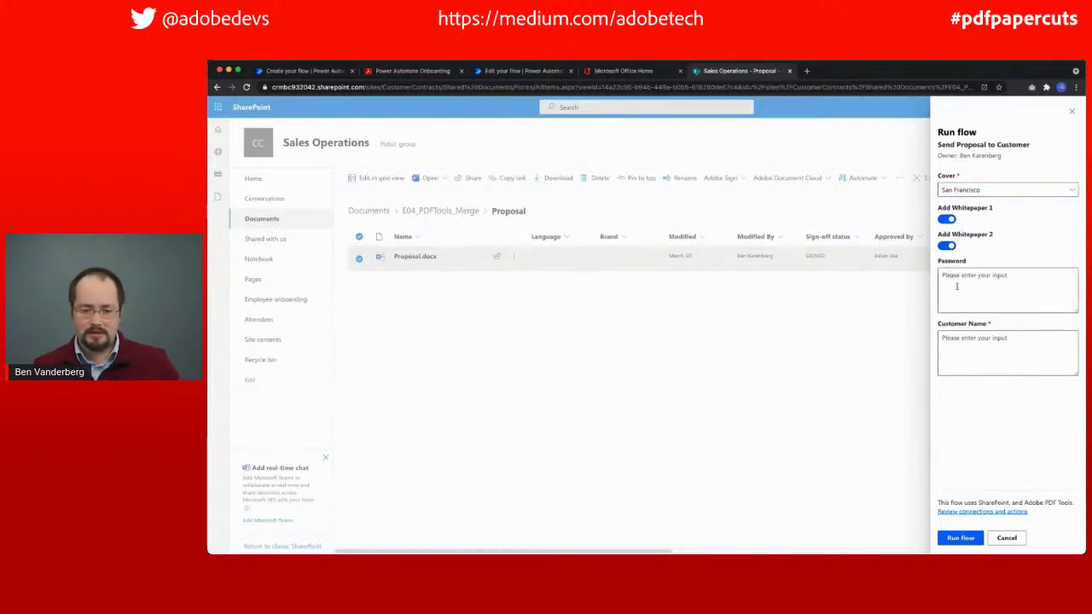
Enter the document password and the customer's name, then run the flow
left_click(1002, 275)
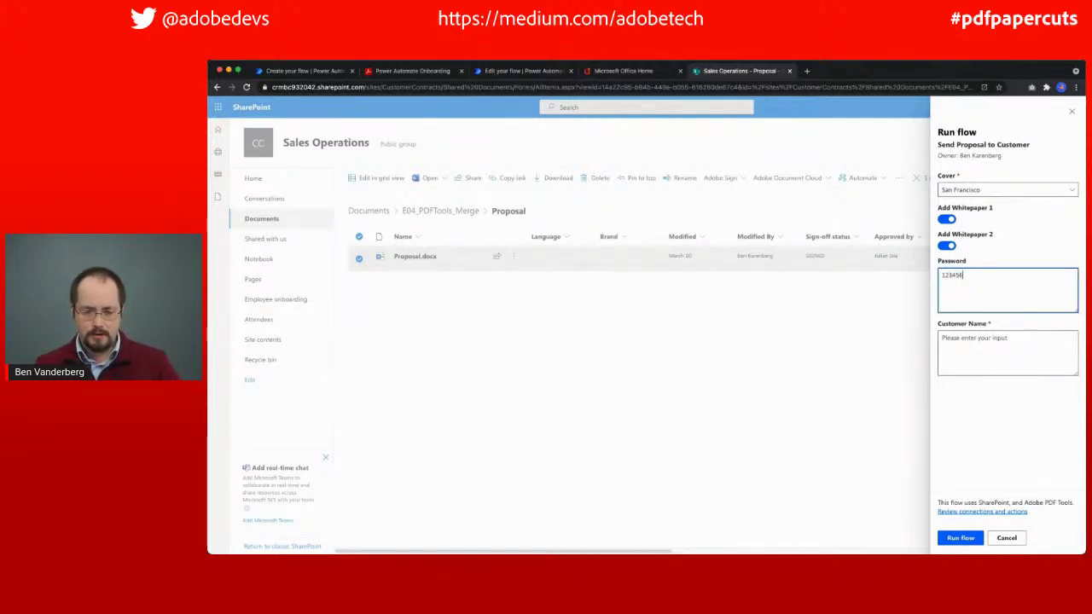
left_click(987, 358)
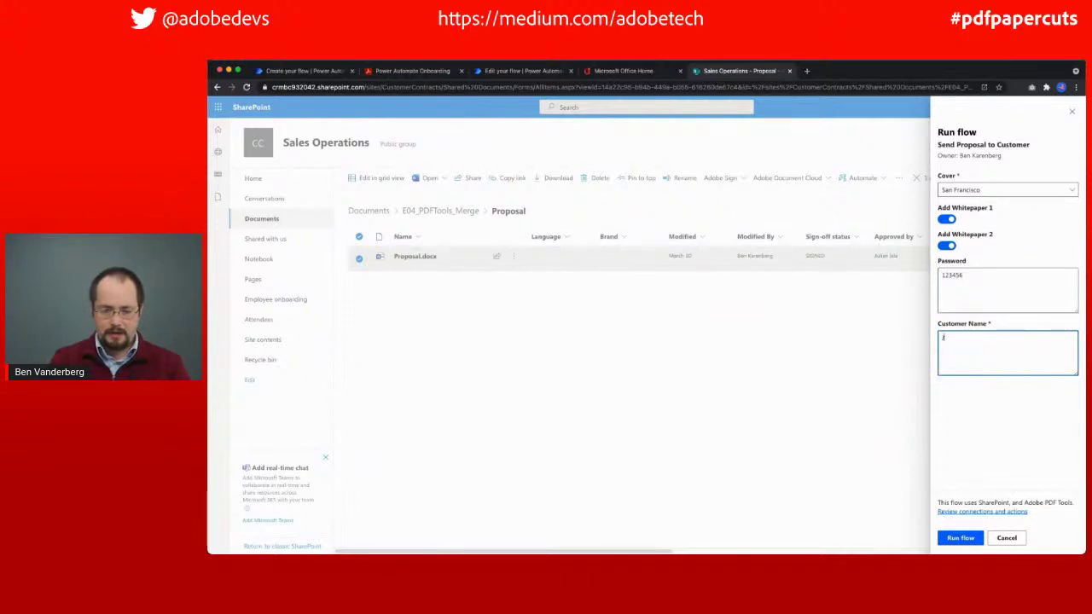
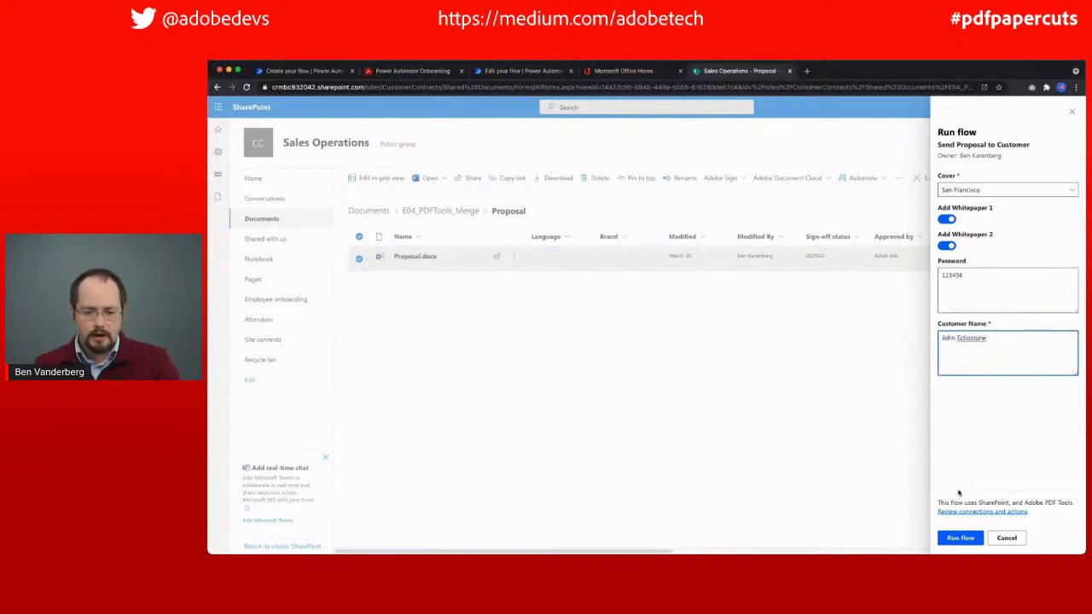
left_click(961, 538)
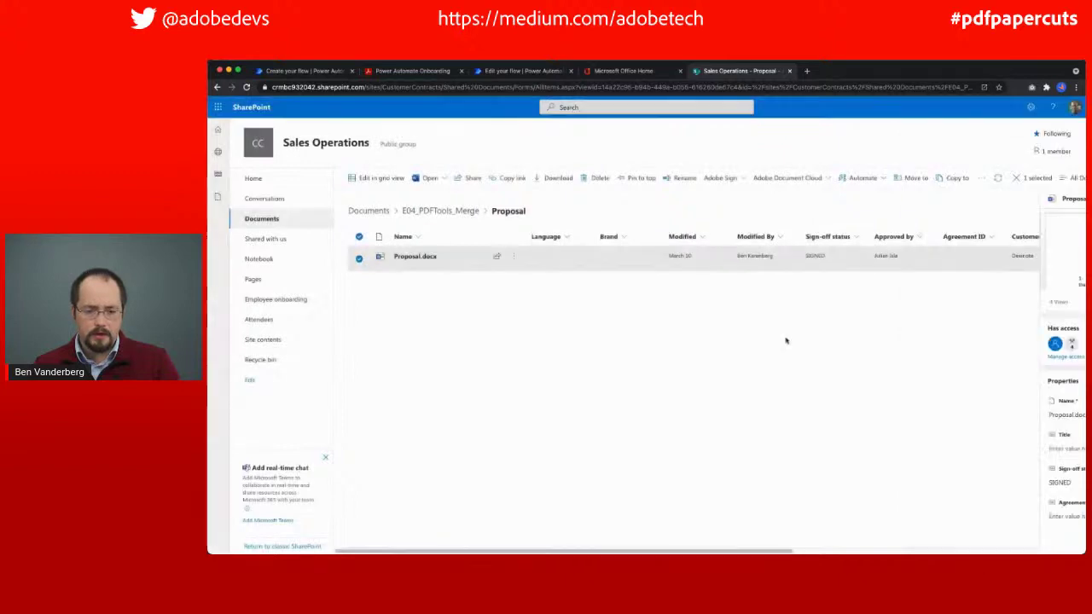
Clear the file selection and look over the folder trigger in the searchable PDF flow draft
left_click(634, 299)
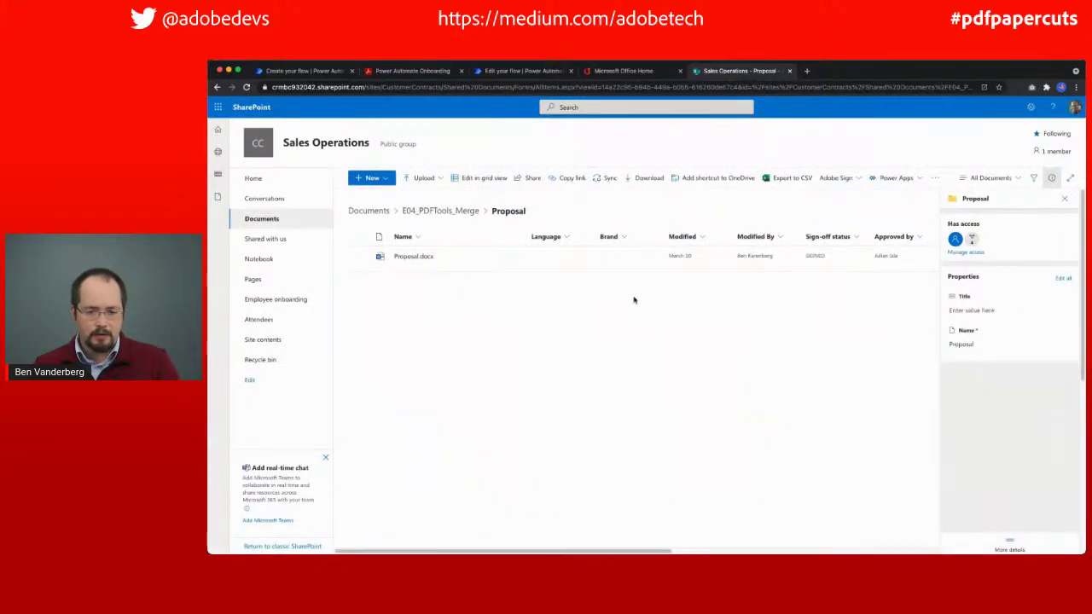
left_click(524, 72)
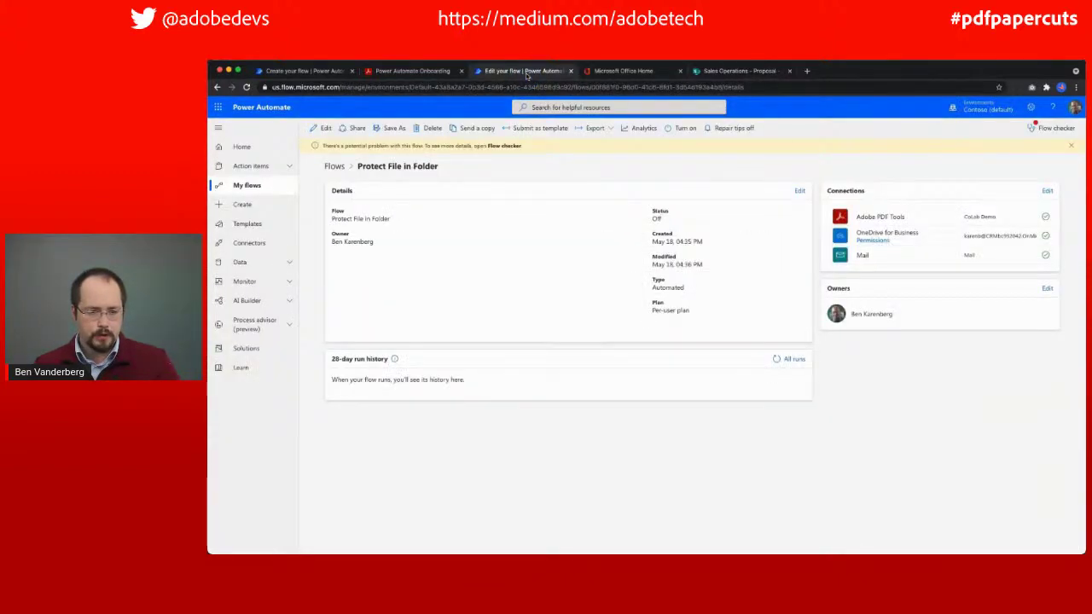
left_click(300, 71)
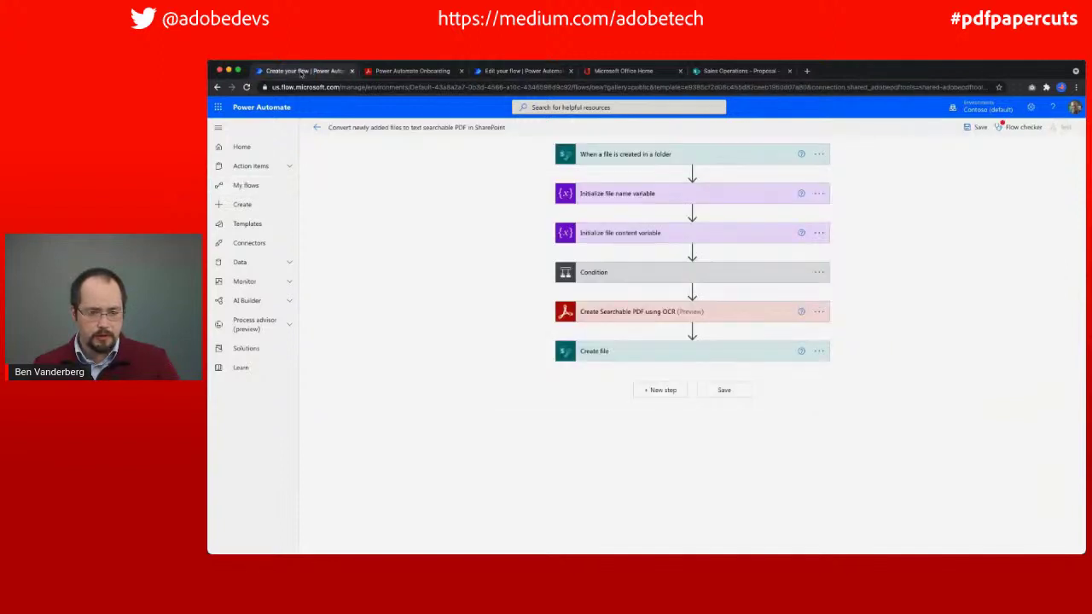
left_click(614, 156)
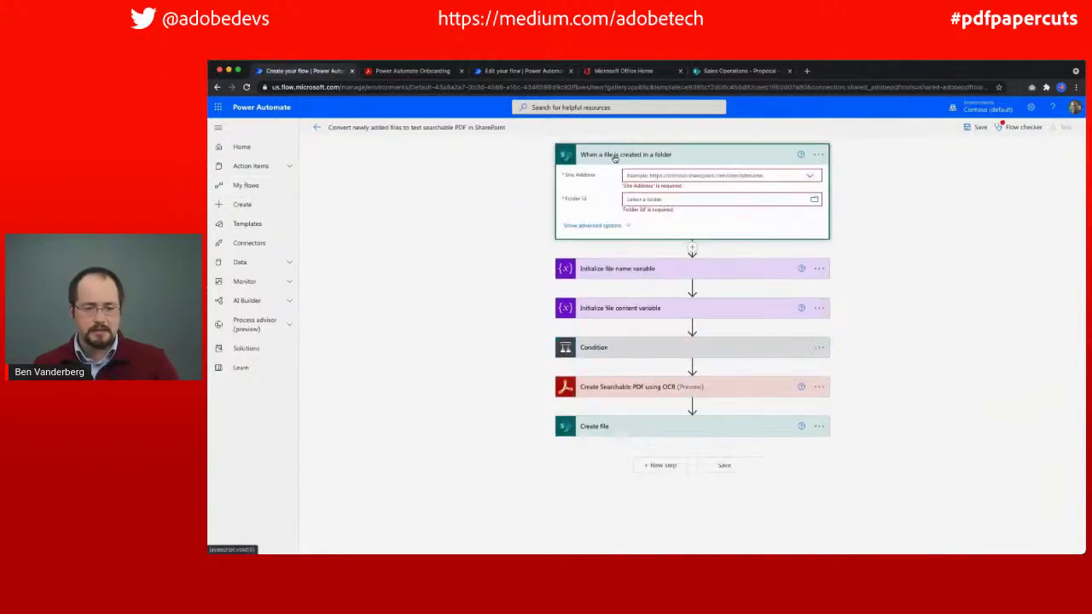
left_click(622, 157)
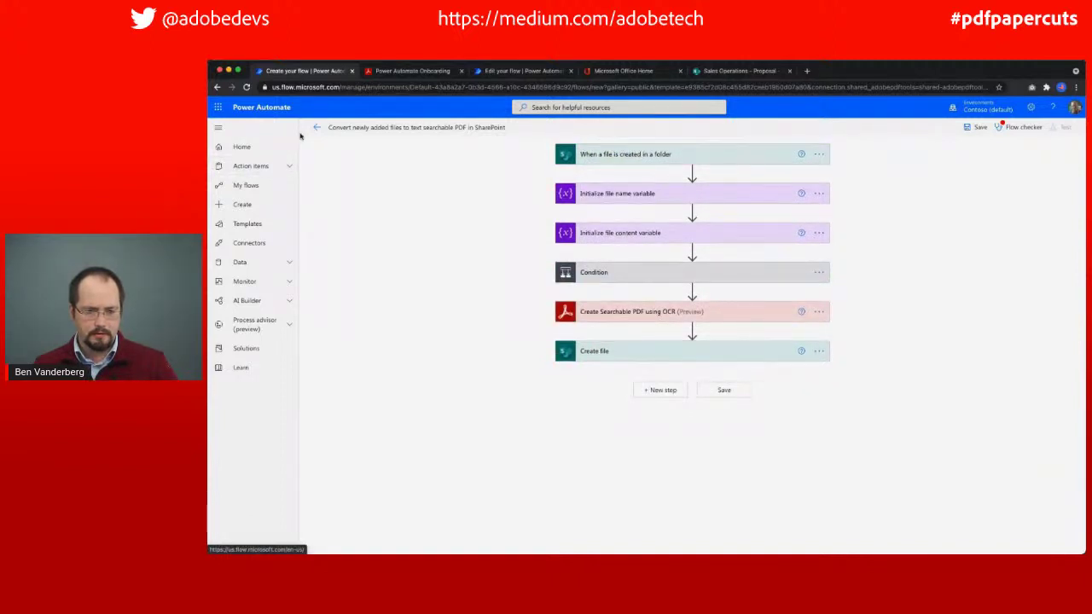
Leave the unsaved draft through My flows and open the running Send Proposal to Customer run
left_click(245, 185)
left_click(725, 157)
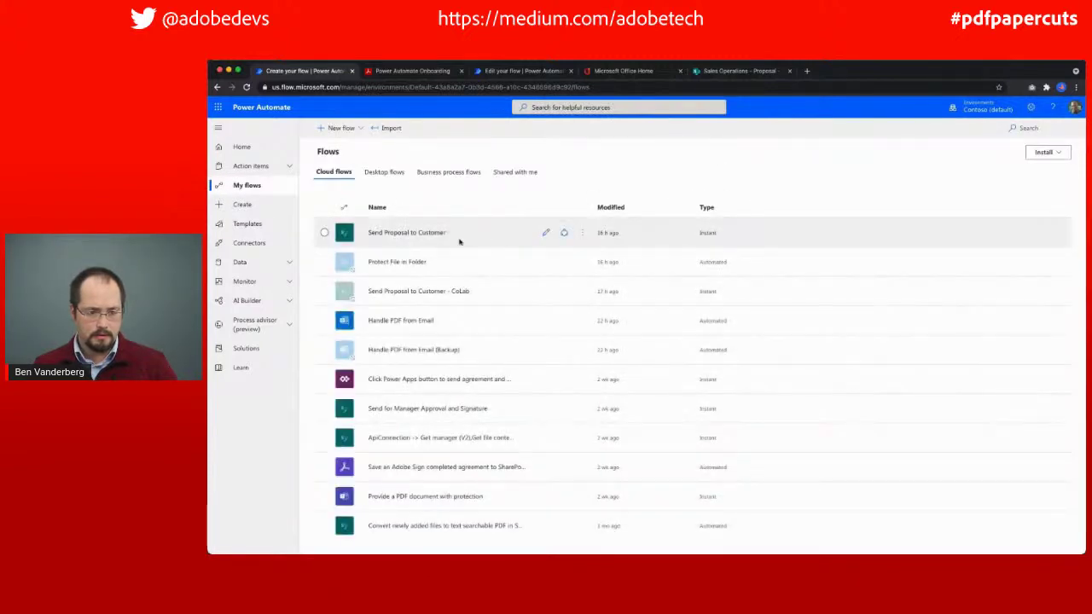
left_click(381, 236)
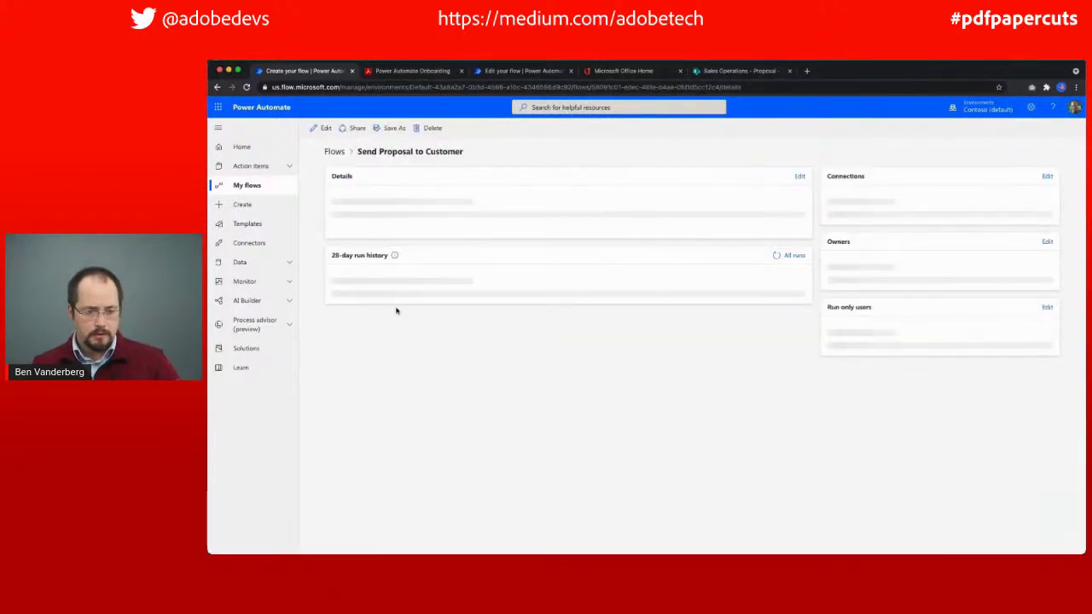
left_click(383, 393)
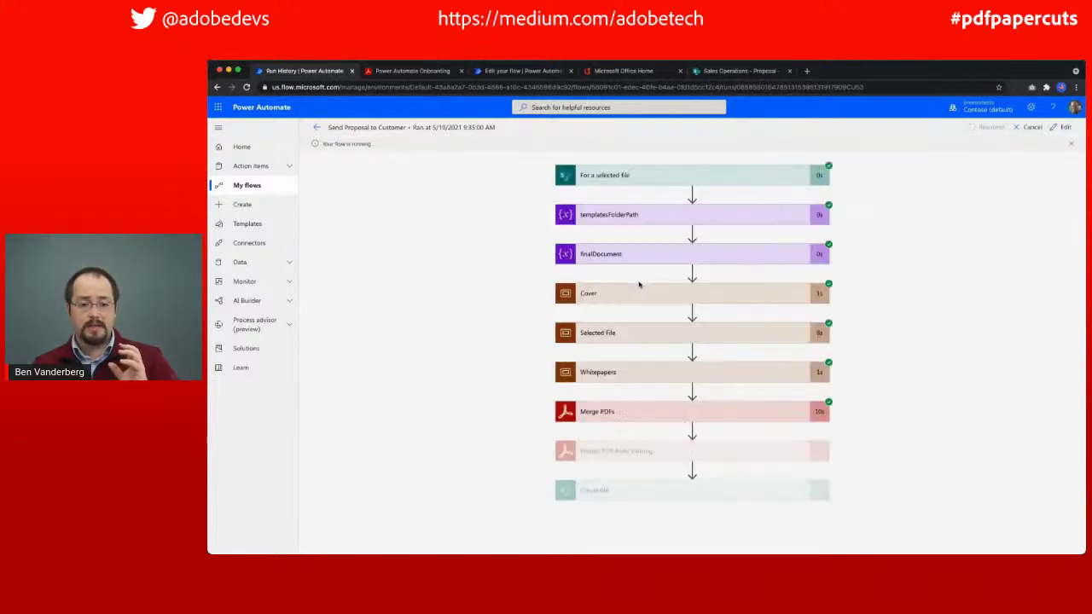
Inspect the run's templatesFolderPath and Cover steps, then return to the SharePoint Proposal library
left_click(674, 216)
left_click(674, 215)
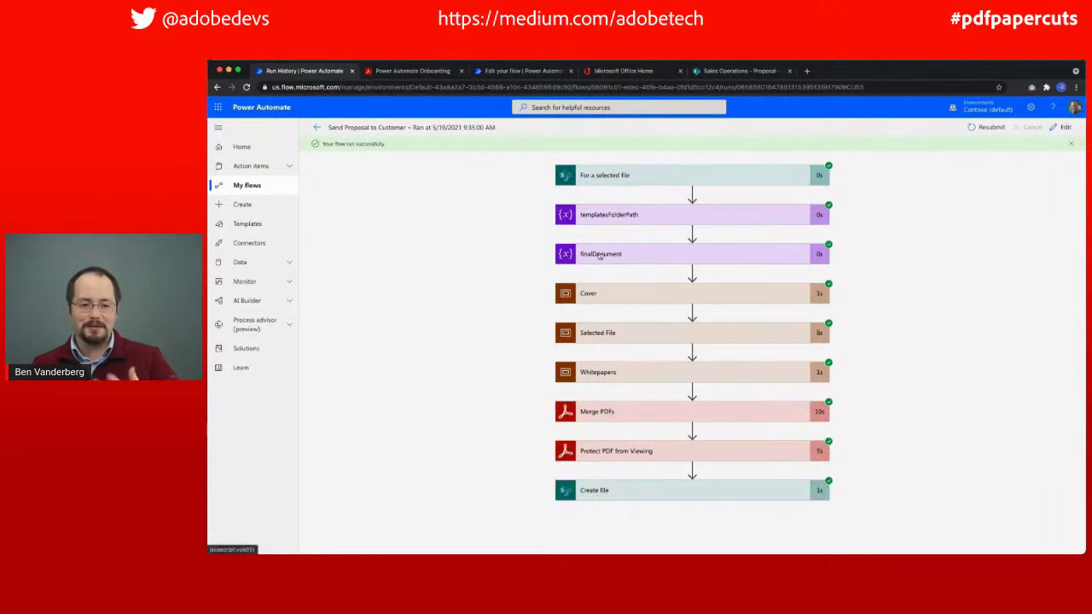
left_click(612, 293)
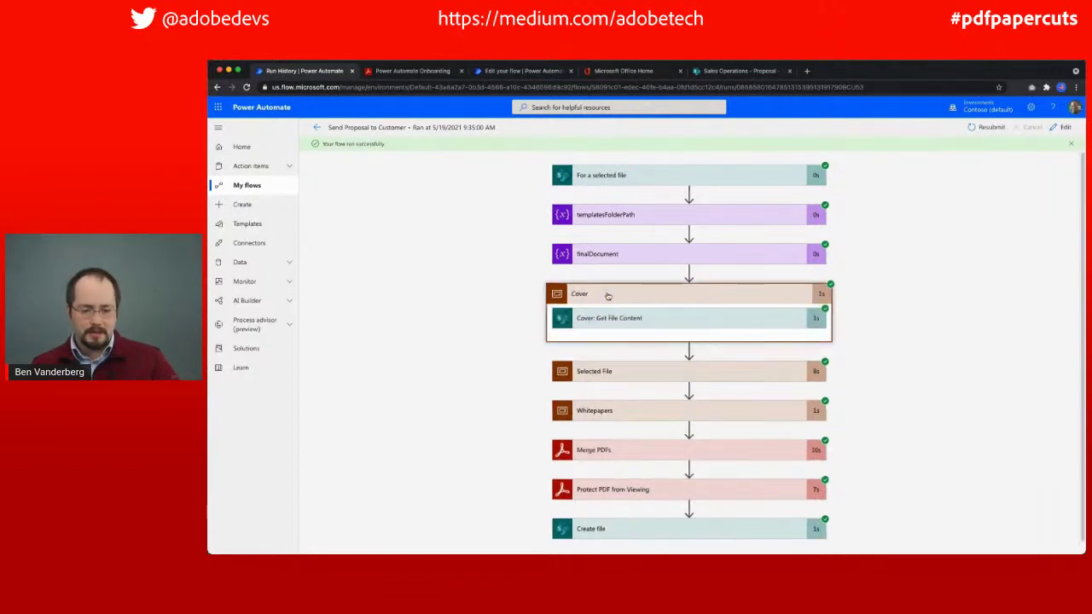
left_click(615, 320)
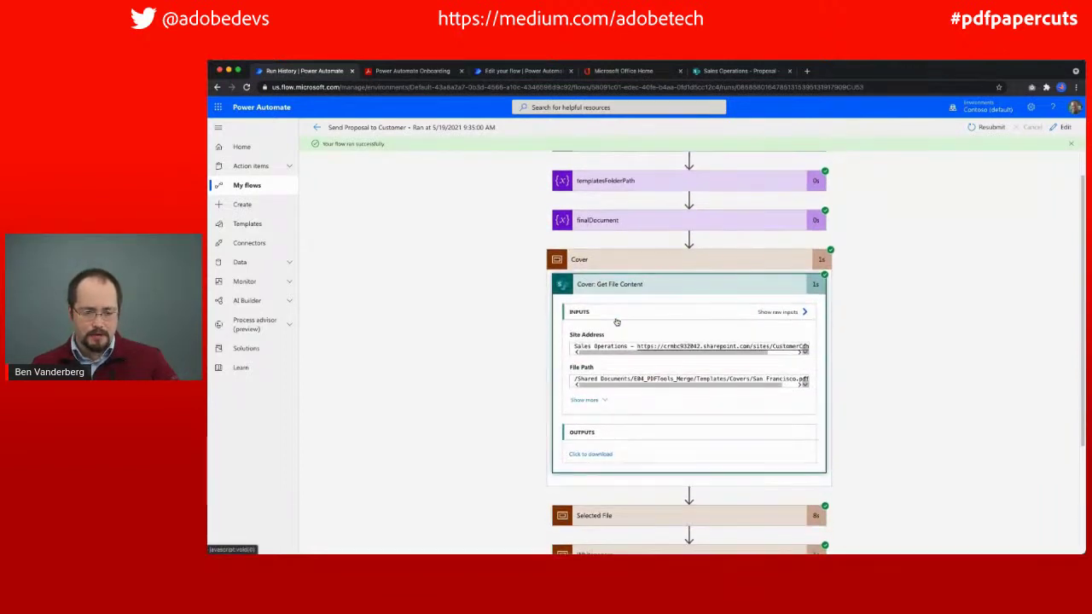
scroll(619, 290, "down", 1)
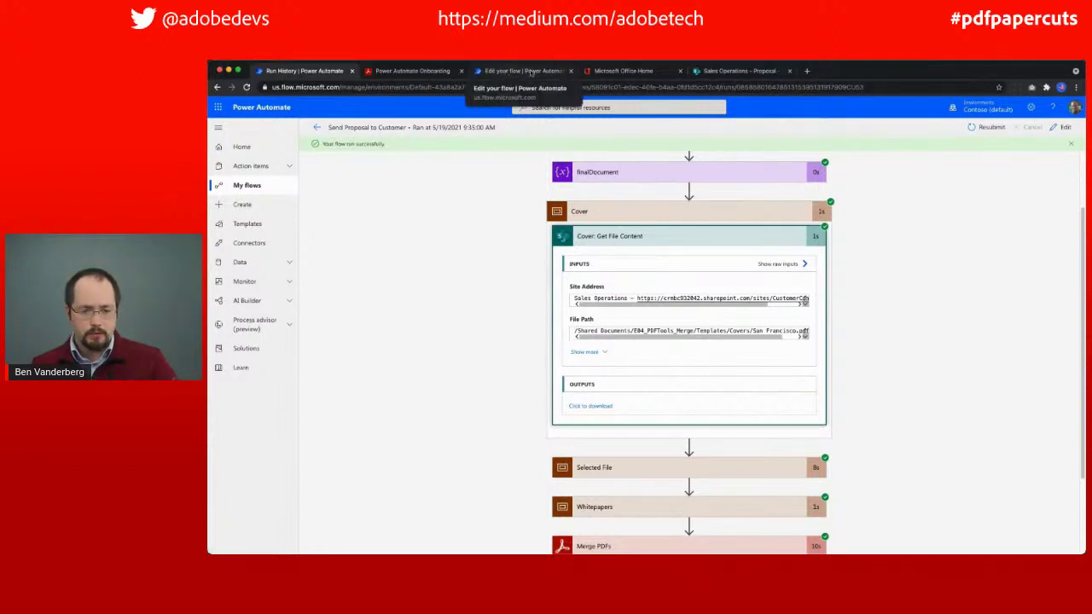
left_click(699, 71)
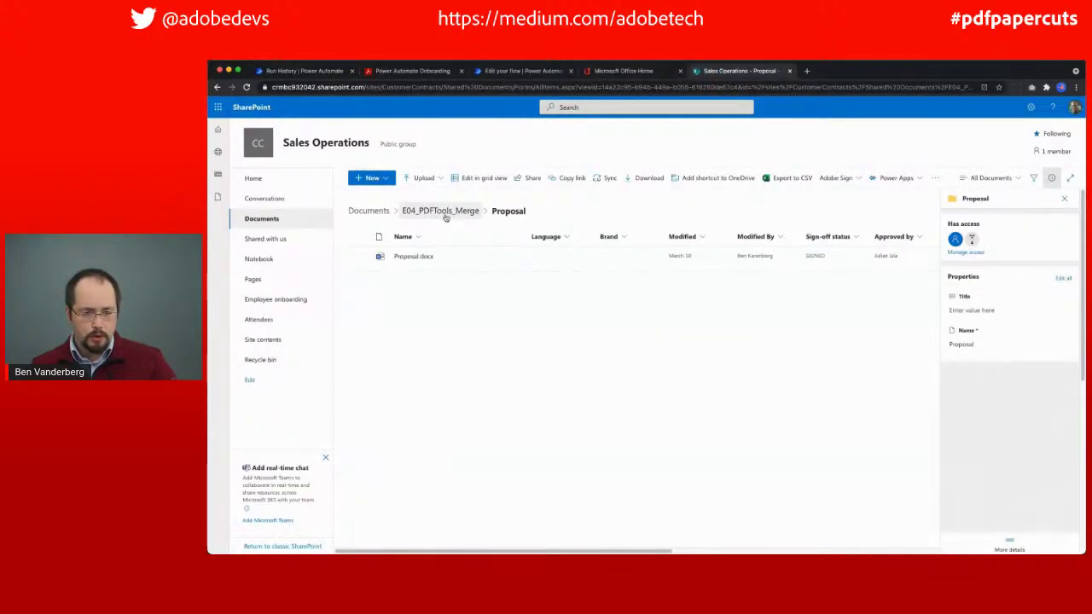
Browse to E04_PDFTools_Merge › Templates › Covers and open San Francisco.pdf
left_click(411, 213)
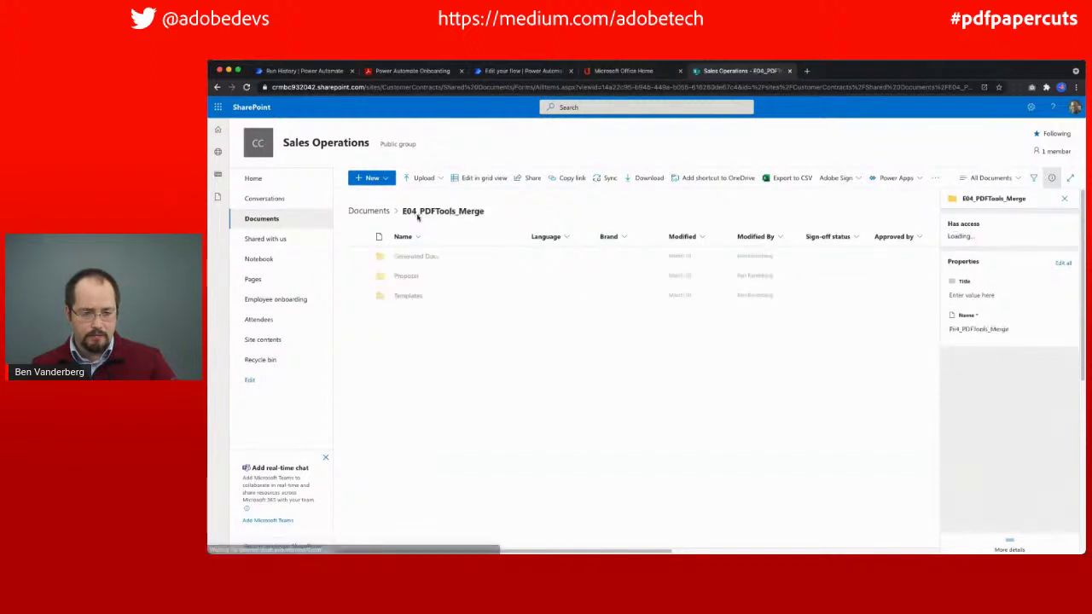
left_click(409, 297)
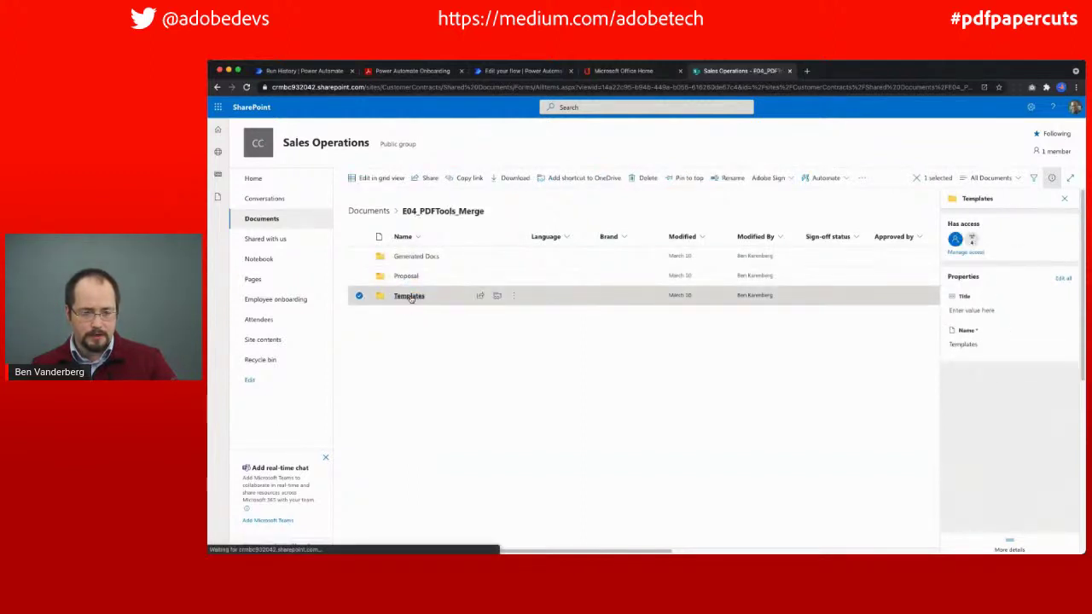
left_click(410, 298)
left_click(397, 256)
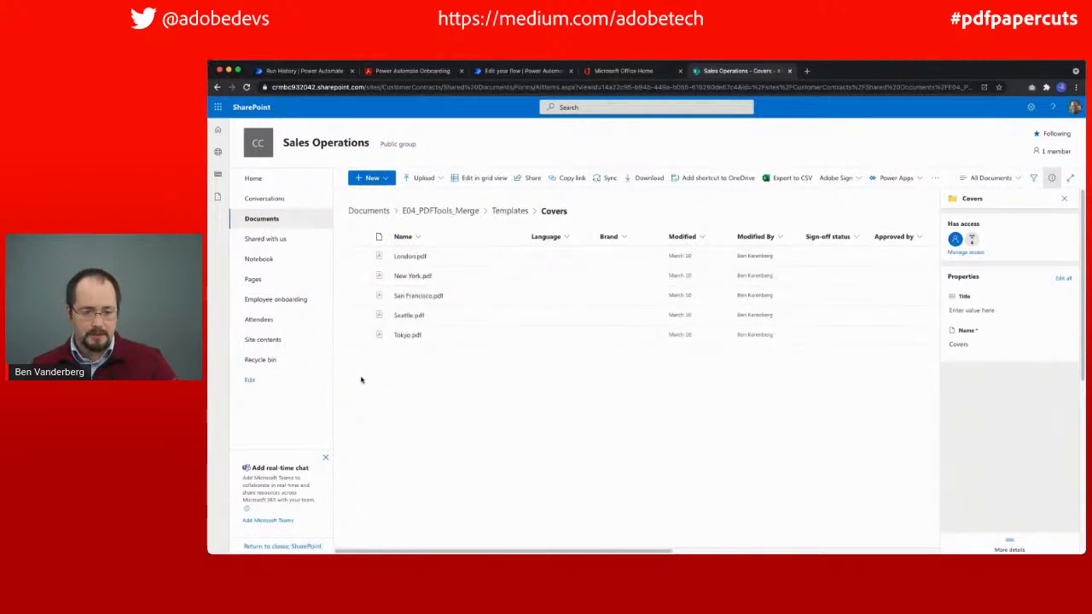
mouse_move(398, 280)
left_click(406, 296)
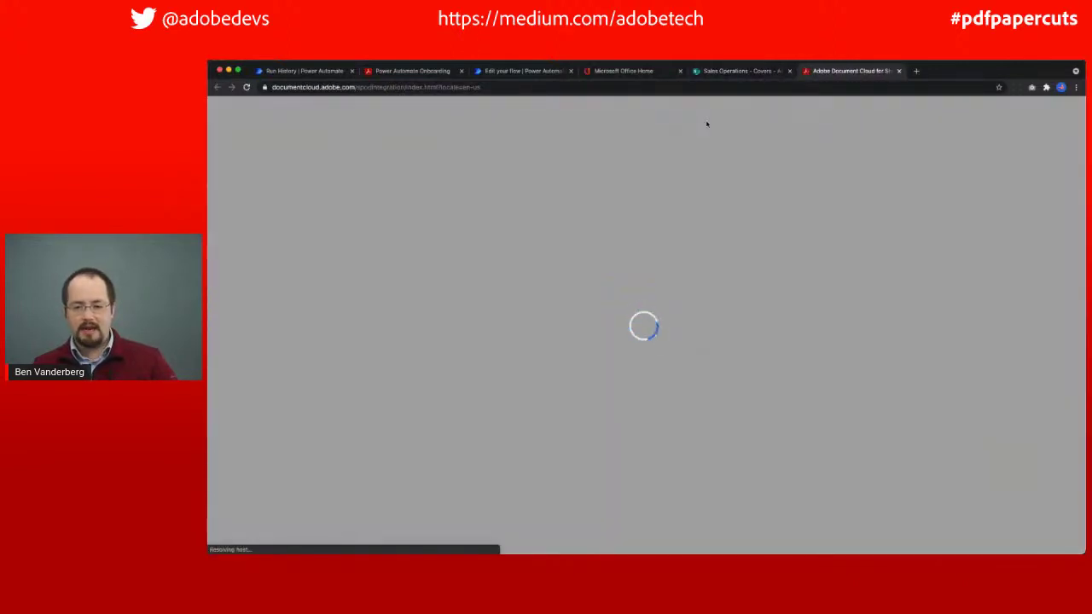
Scroll through the San Francisco cover PDF and close it
scroll(706, 225, "down", 4)
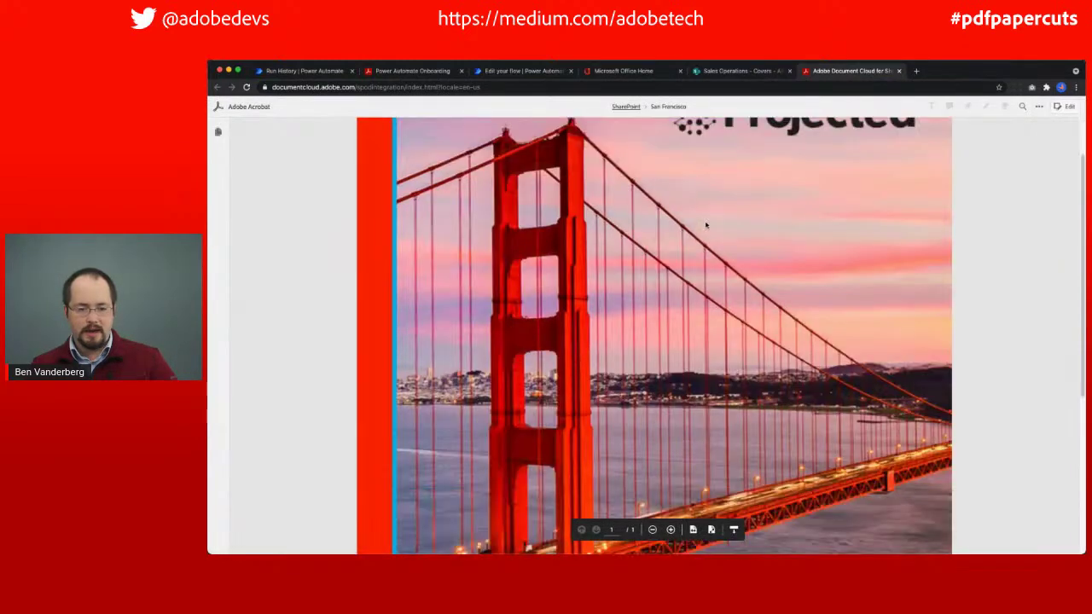
scroll(706, 224, "up", 4)
scroll(653, 295, "down", 4)
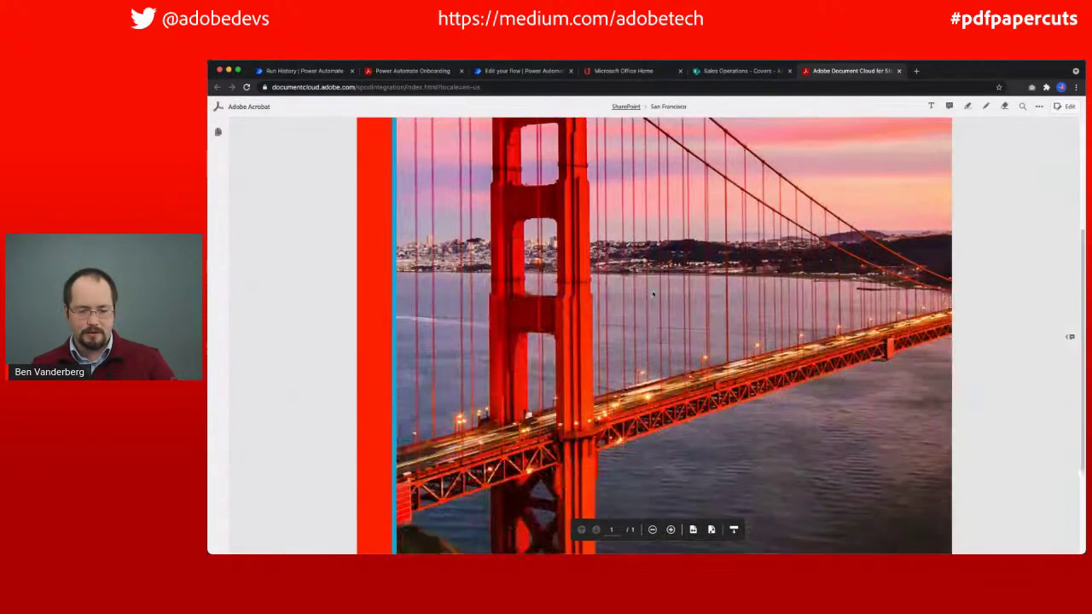
scroll(657, 273, "up", 4)
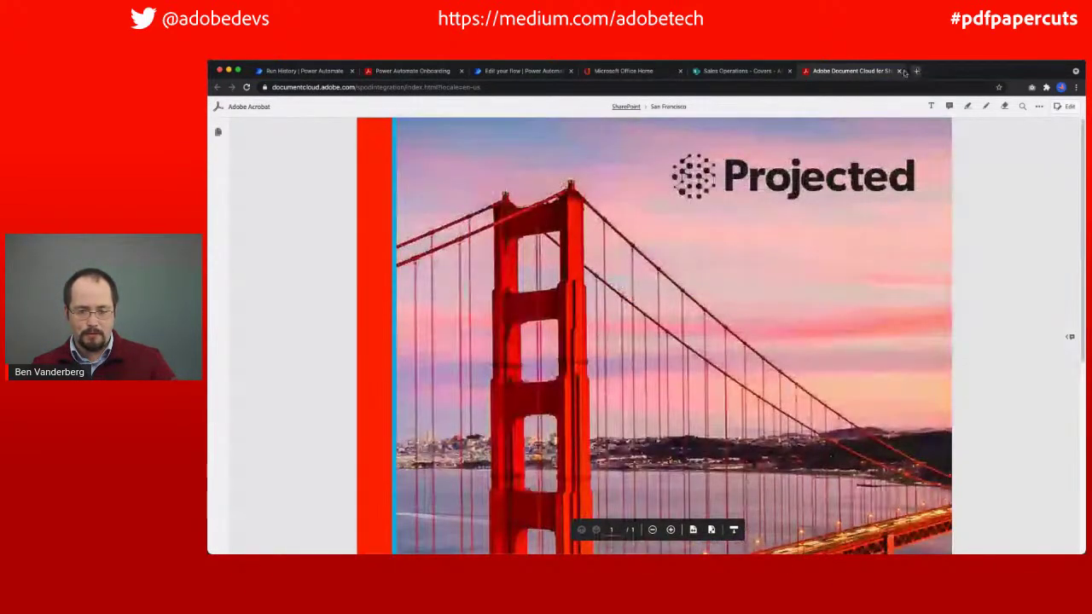
left_click(900, 71)
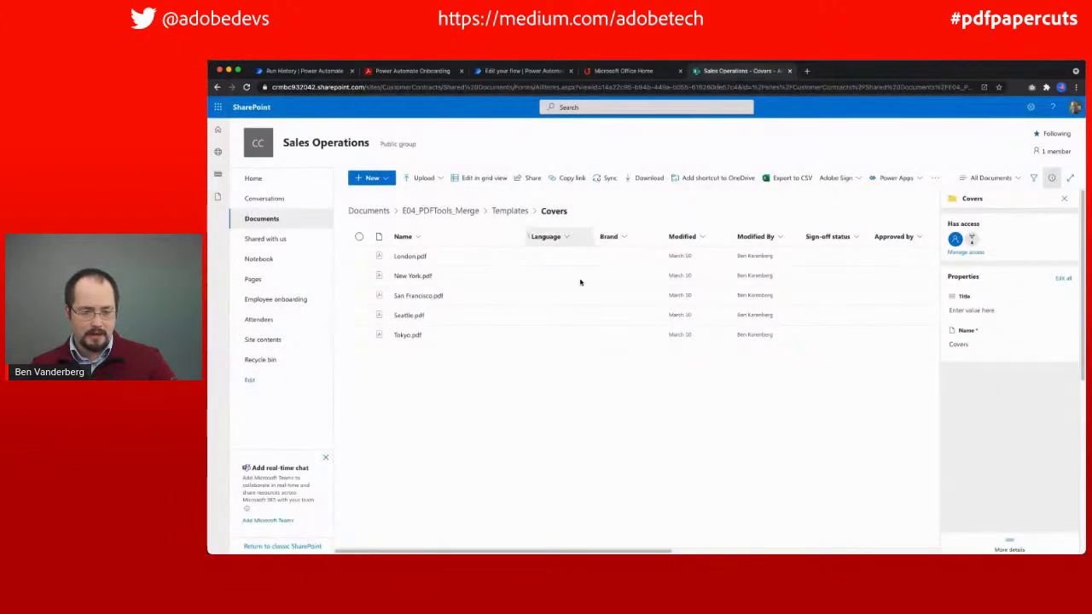
Open and scroll through the Seattle.pdf cover, then close it and return to the flow
left_click(410, 315)
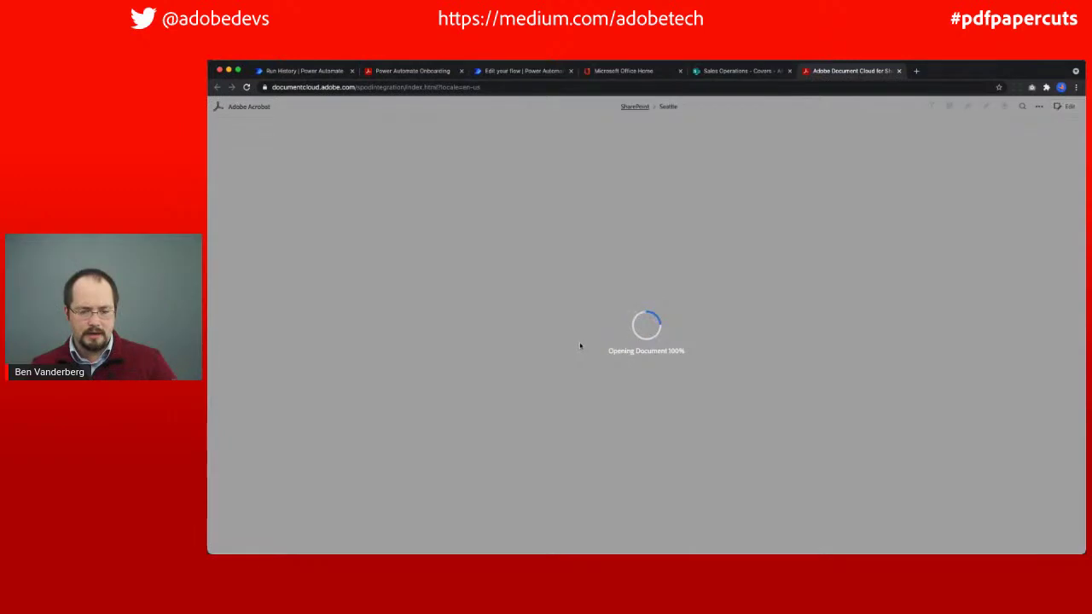
scroll(581, 346, "down", 5)
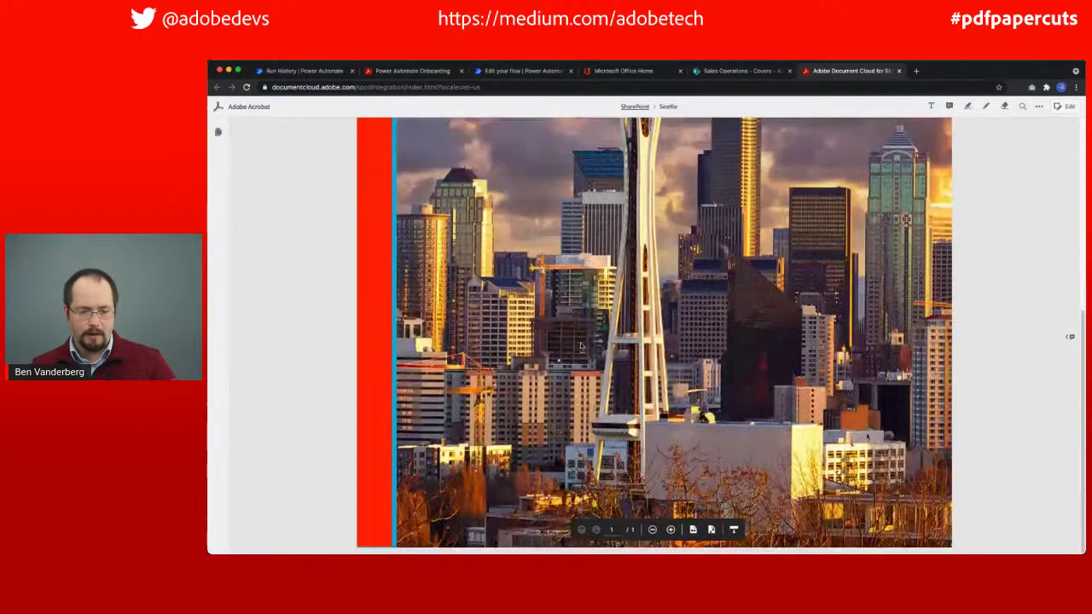
scroll(581, 346, "up", 3)
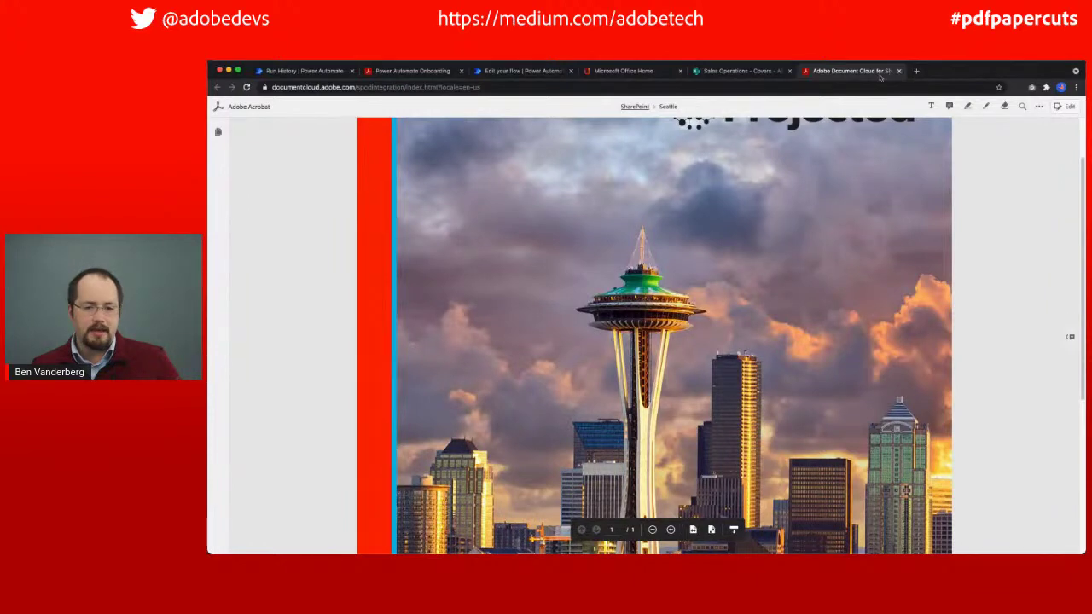
left_click(898, 71)
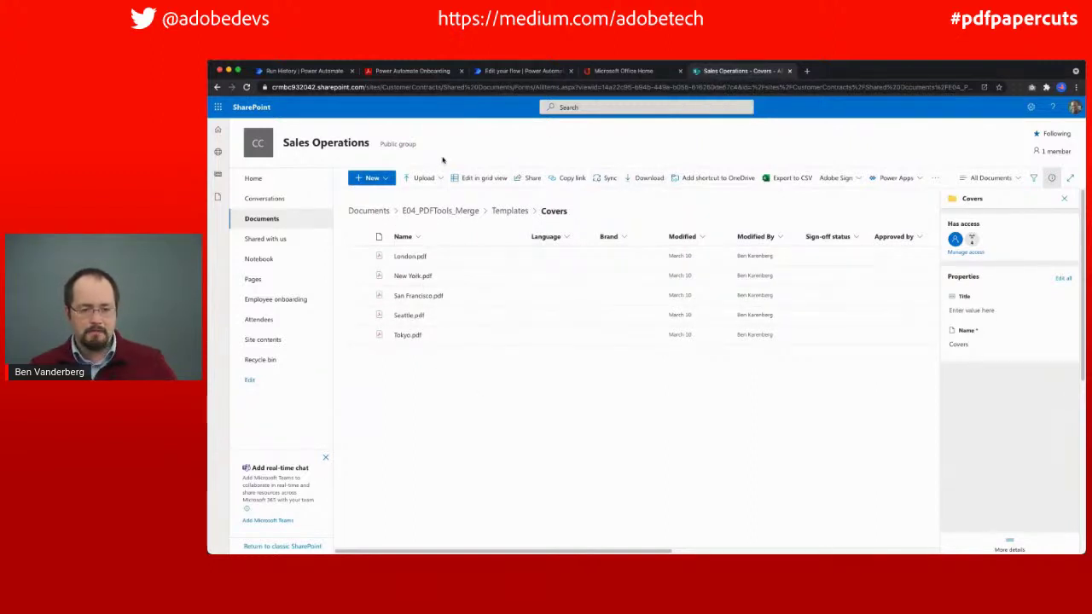
left_click(496, 72)
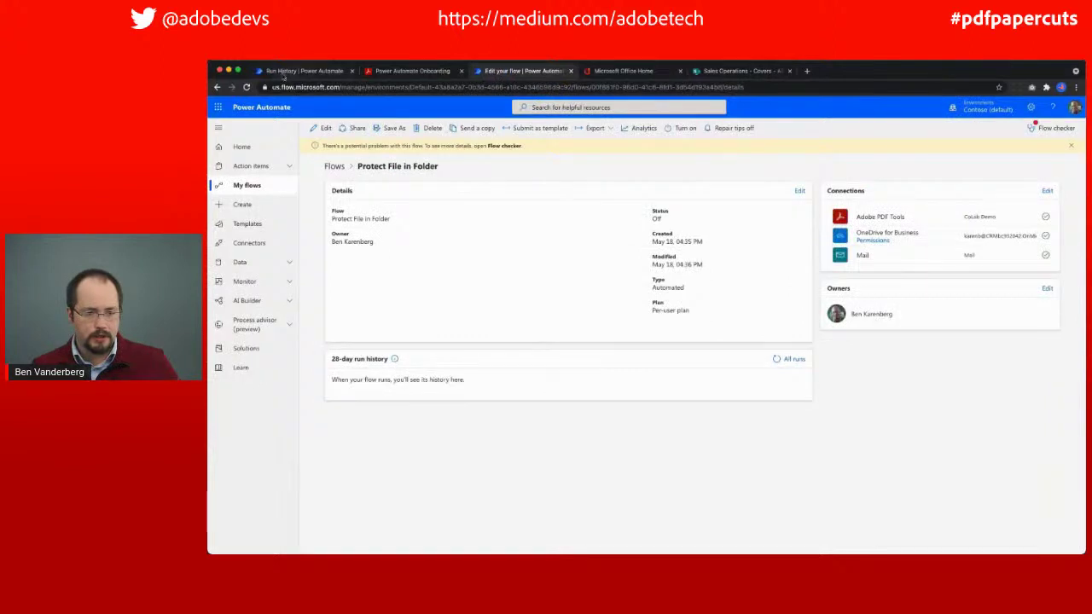
Open the run history details and expand the Selected File step
left_click(272, 72)
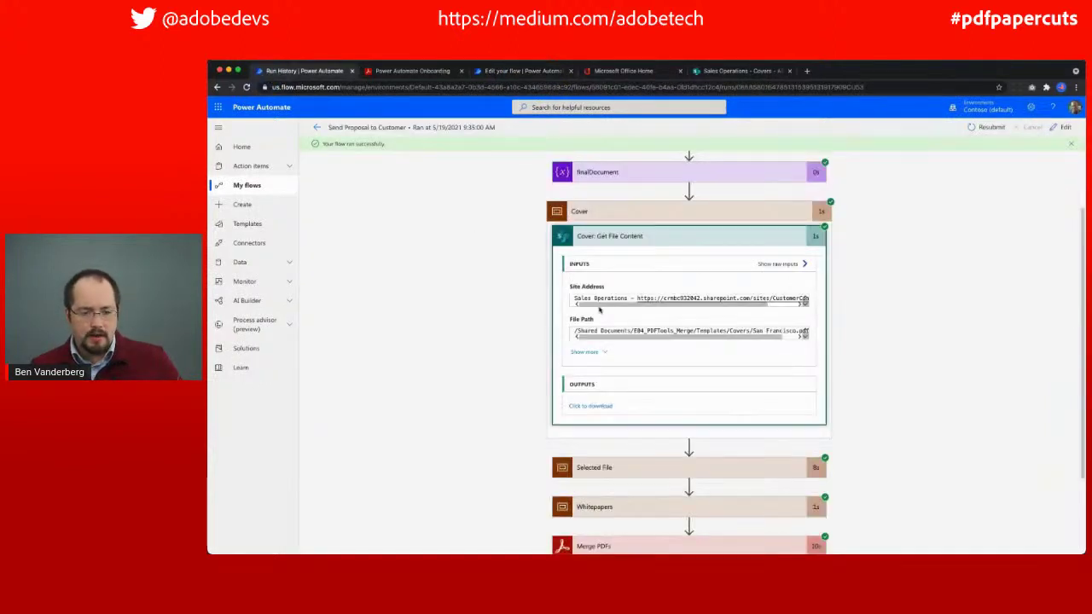
scroll(636, 327, "down", 3)
left_click(633, 373)
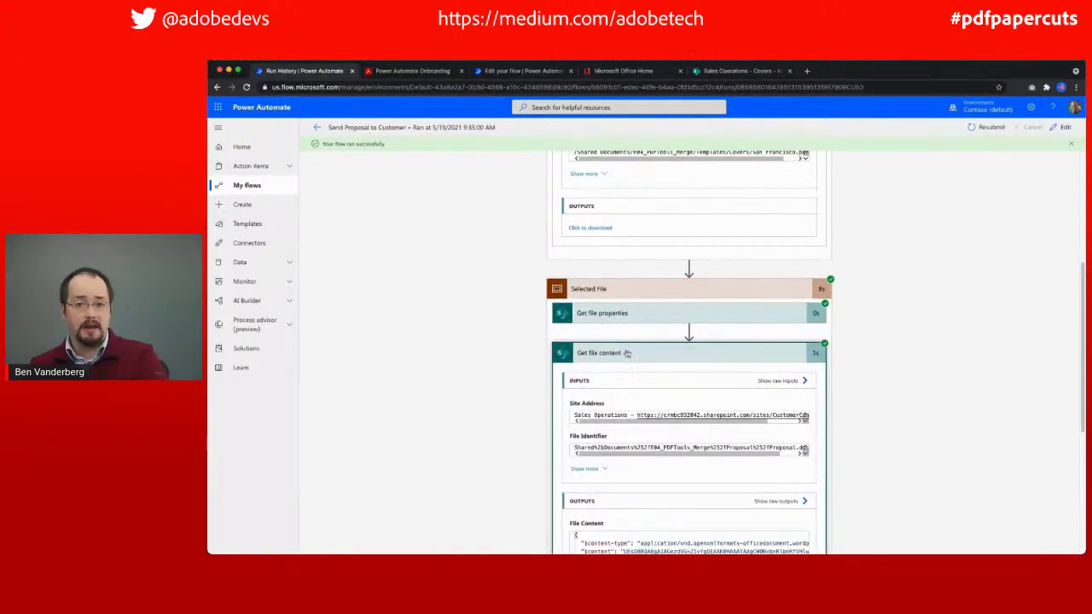
scroll(628, 354, "down", 5)
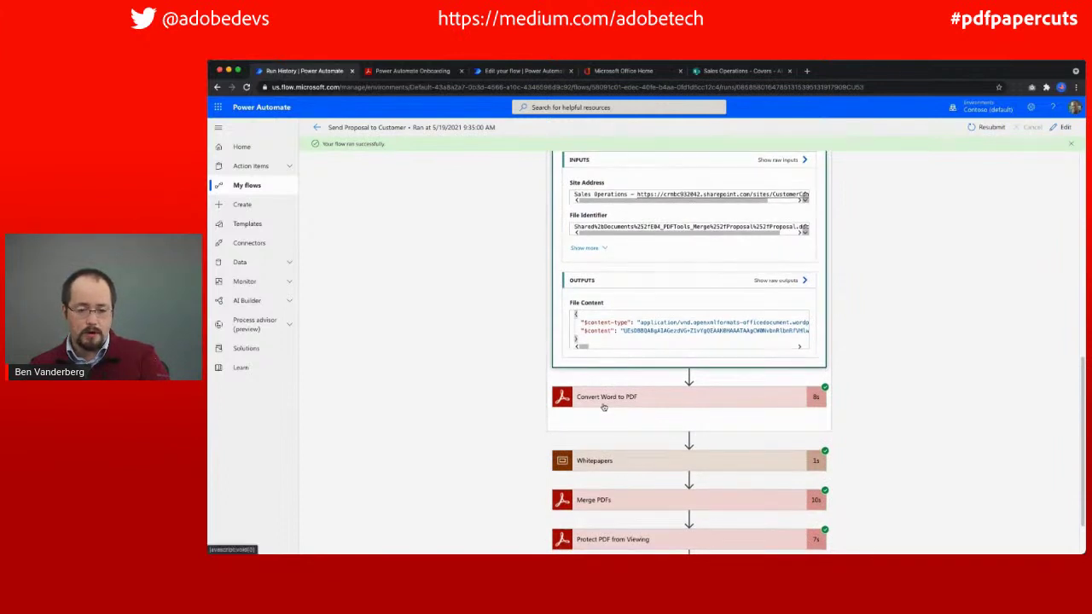
Expand the Convert Word to PDF step and the Whitepapers scope
left_click(616, 406)
scroll(602, 401, "down", 3)
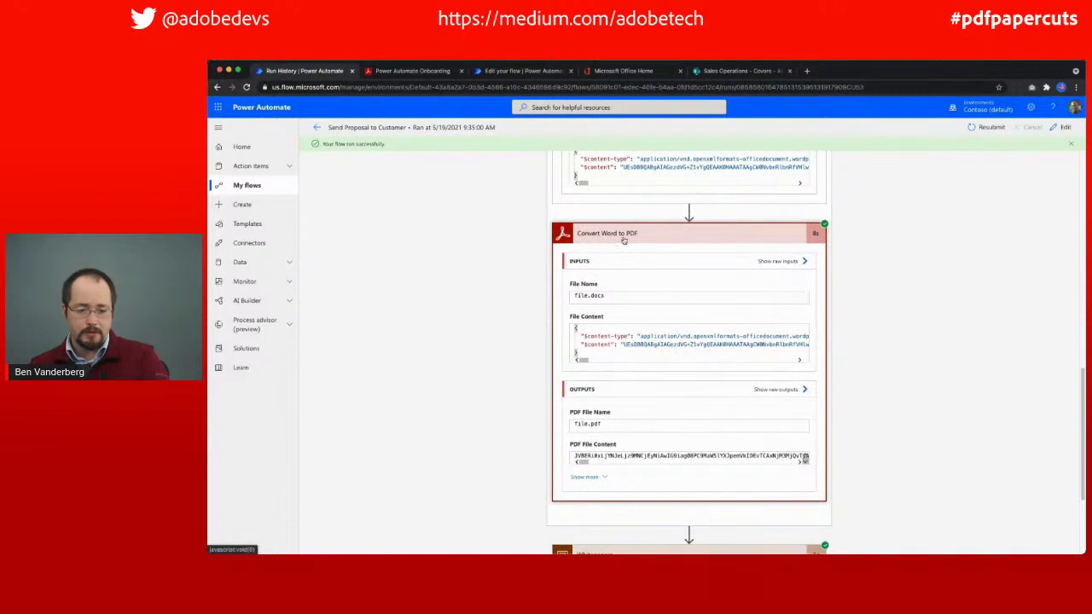
scroll(641, 241, "down", 3)
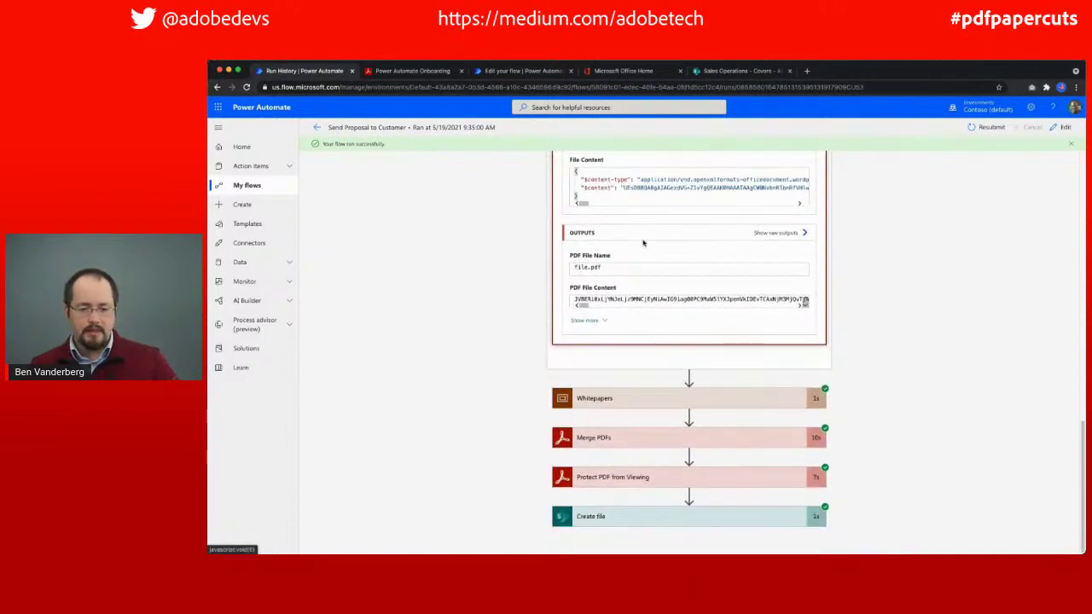
left_click(661, 397)
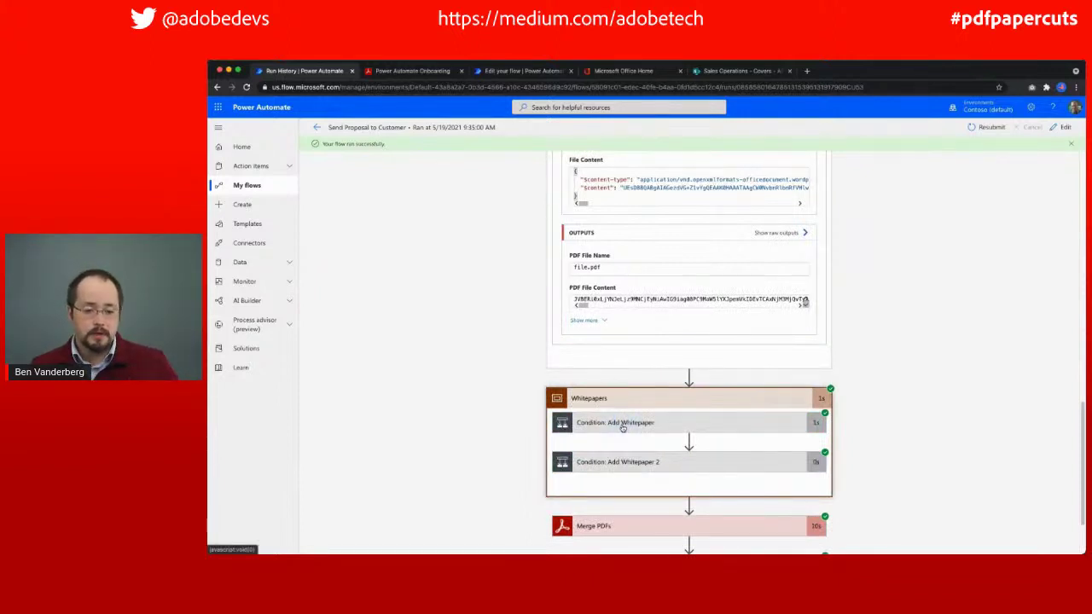
Check that both Condition: Add Whitepaper rows evaluated true
left_click(623, 428)
scroll(579, 339, "down", 1)
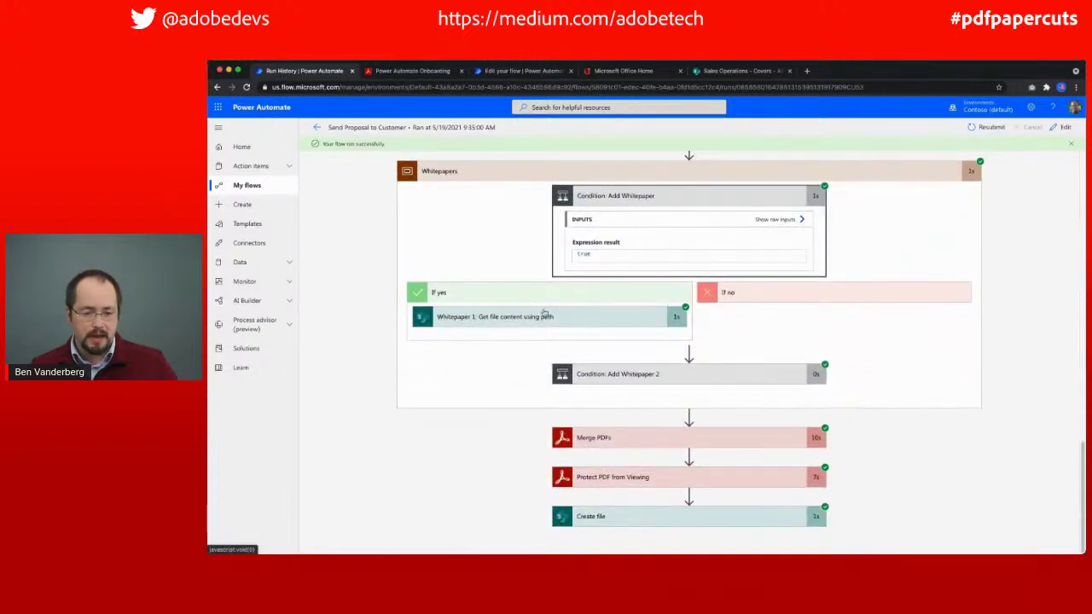
left_click(615, 386)
Collapse Whitepapers and review Create file saving the 1491697-byte PDF to Generated Docs
left_click(642, 170)
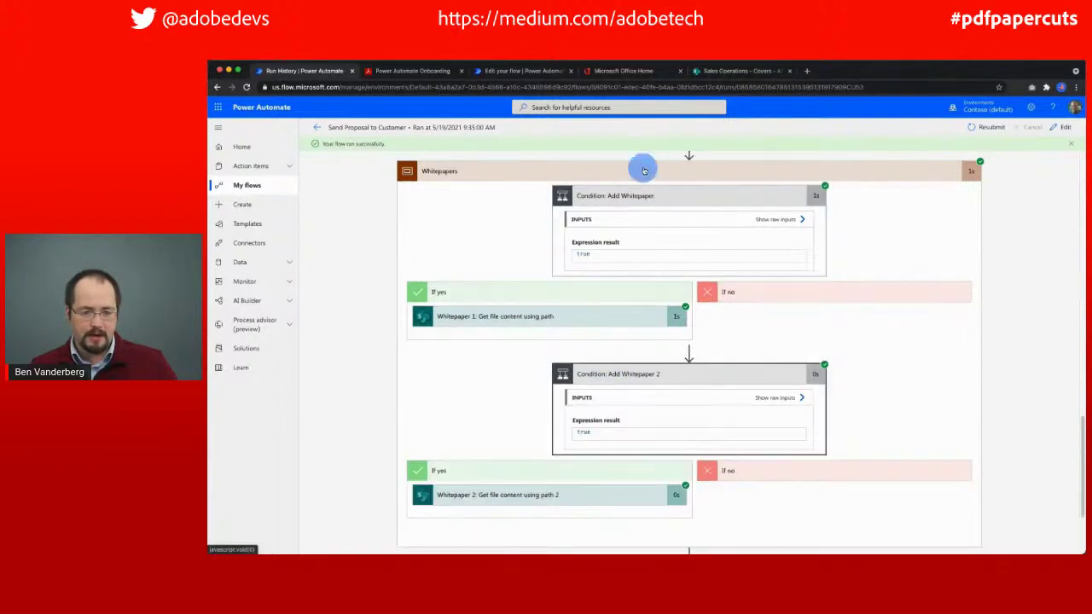
left_click(646, 398)
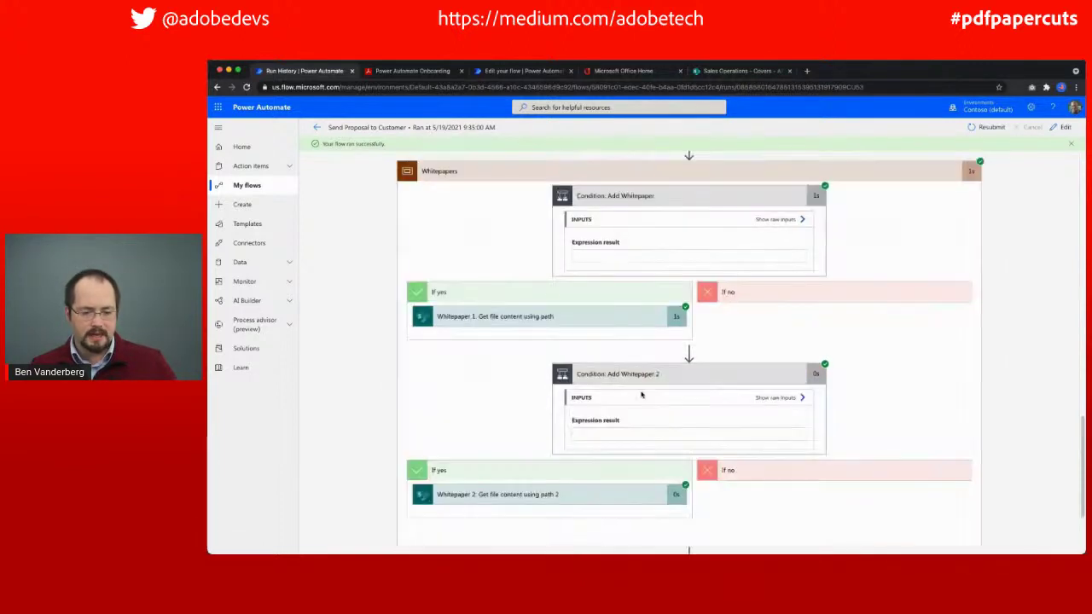
left_click(615, 173)
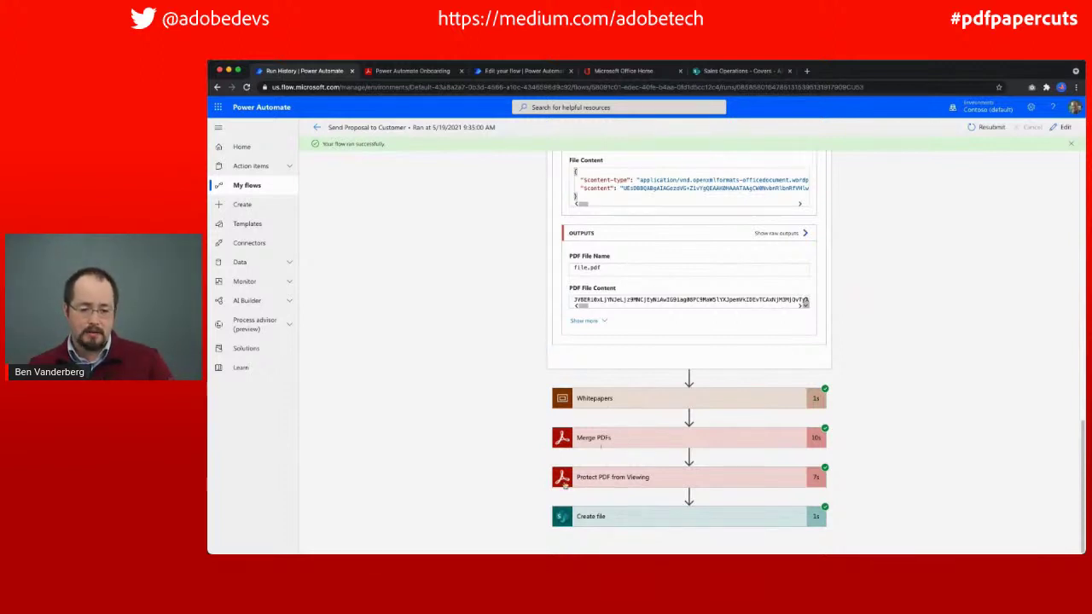
left_click(597, 516)
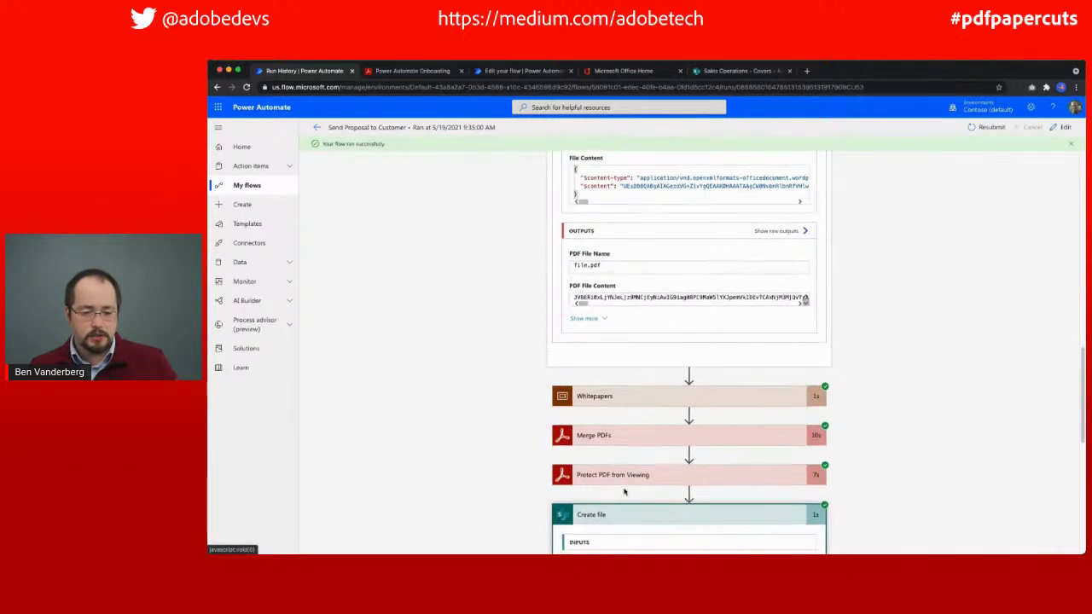
scroll(533, 418, "down", 3)
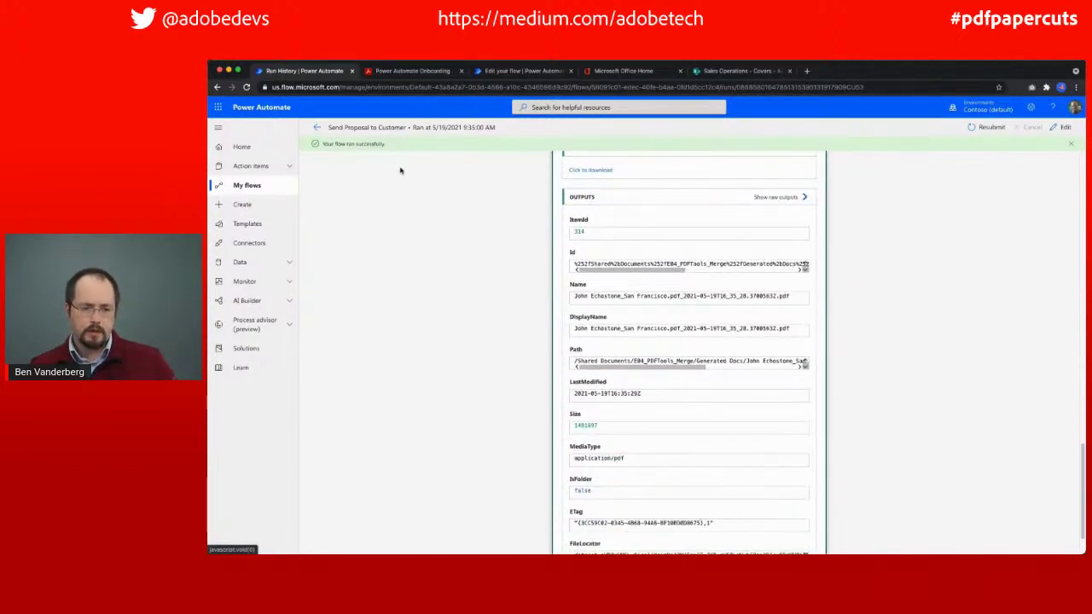
From E04_PDFTools_Merge › Generated Docs, open the newest San Francisco proposal PDF
left_click(738, 71)
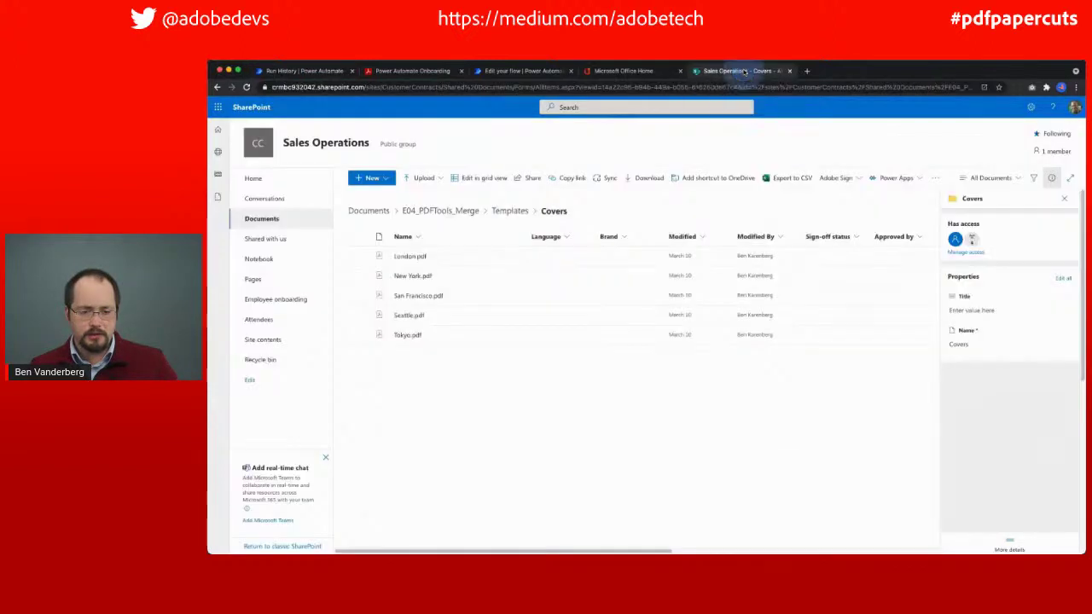
left_click(436, 212)
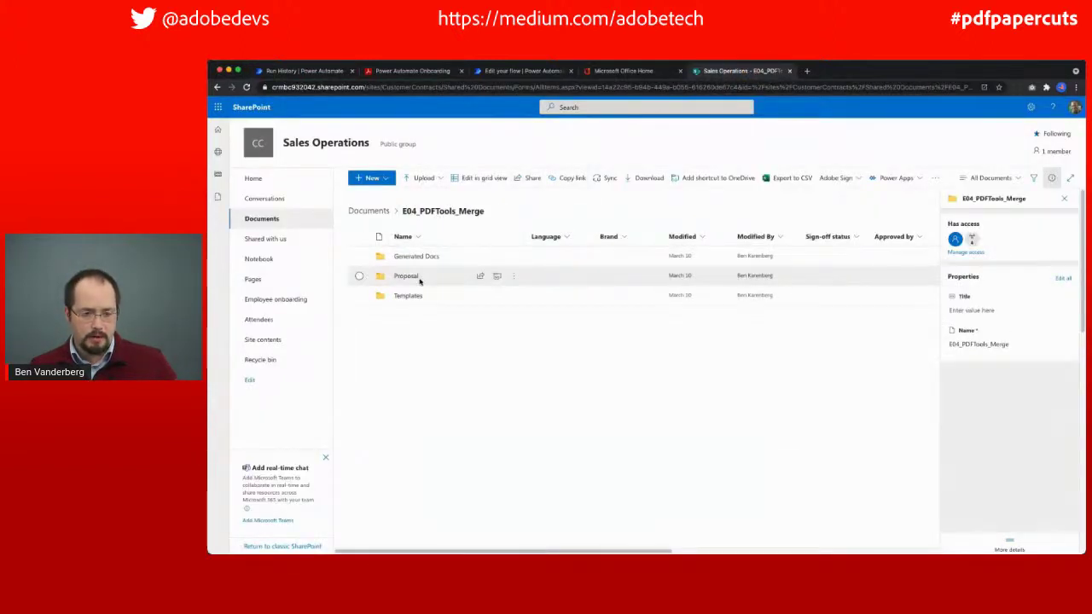
left_click(423, 259)
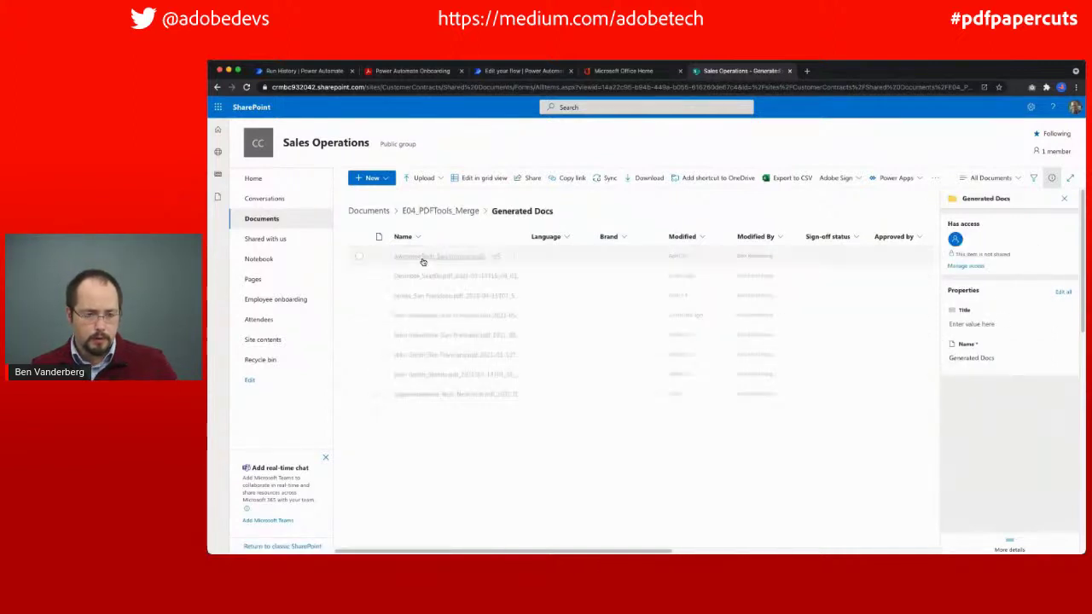
left_click(441, 315)
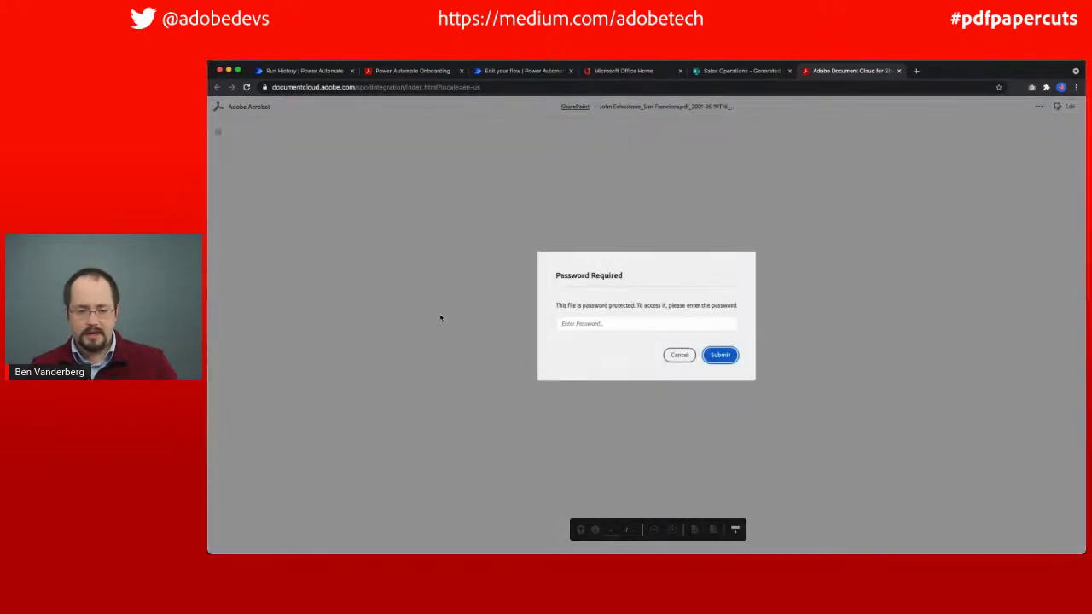
Unlock the merged proposal PDF with its password and decline saving the password in the browser
left_click(609, 321)
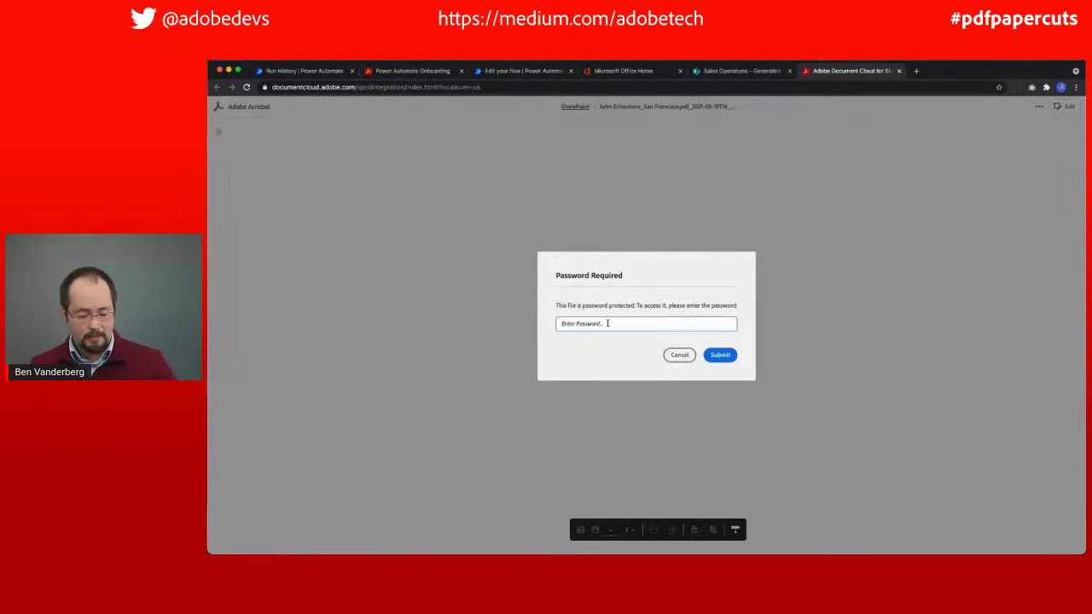
type("•••")
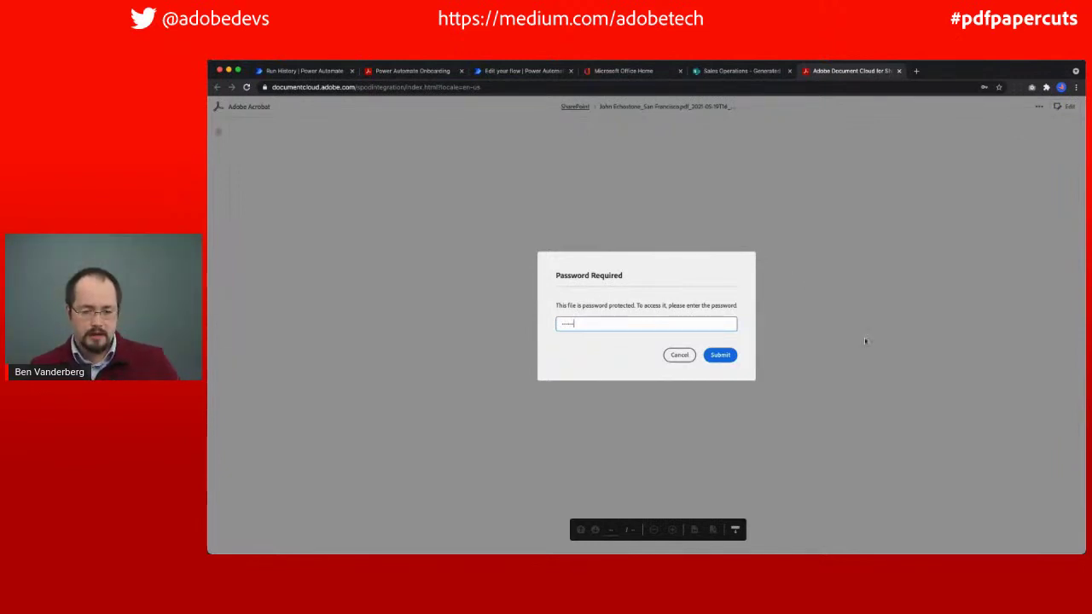
key("Return")
left_click(1001, 103)
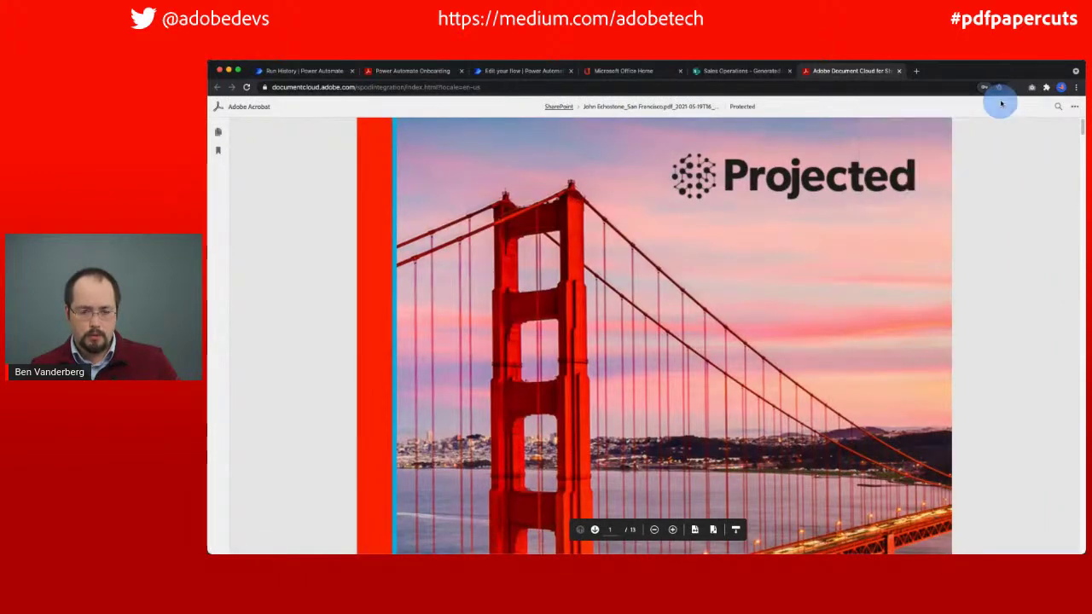
Review the 13 merged proposal pages, including the whitepaper pages, then close the PDF
scroll(957, 246, "down", 5)
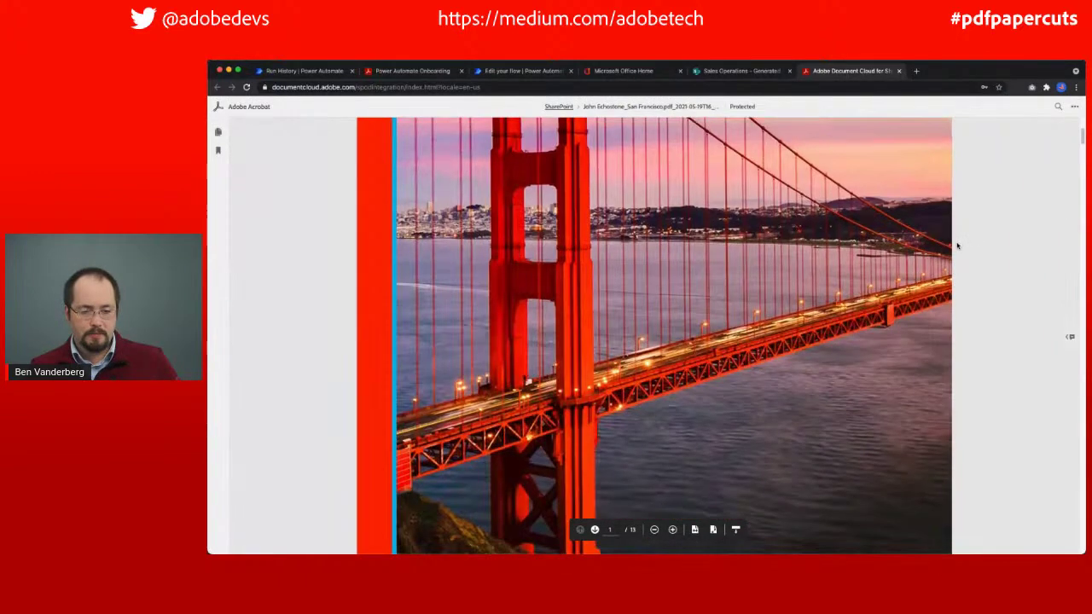
scroll(957, 246, "down", 3)
scroll(957, 245, "down", 8)
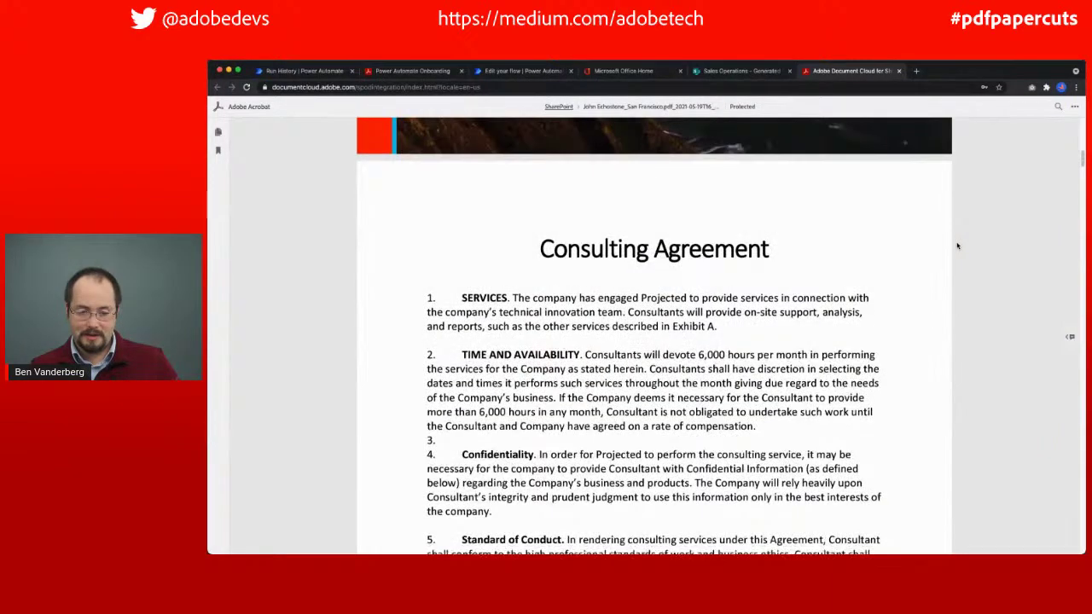
scroll(957, 246, "down", 7)
scroll(957, 246, "up", 5)
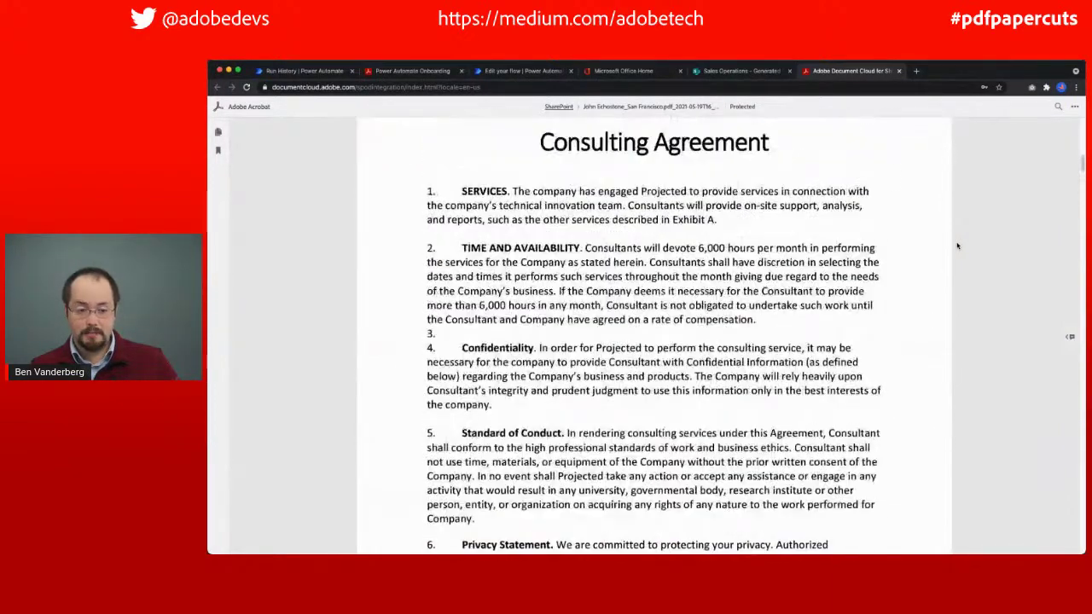
scroll(957, 246, "up", 5)
scroll(957, 245, "down", 10)
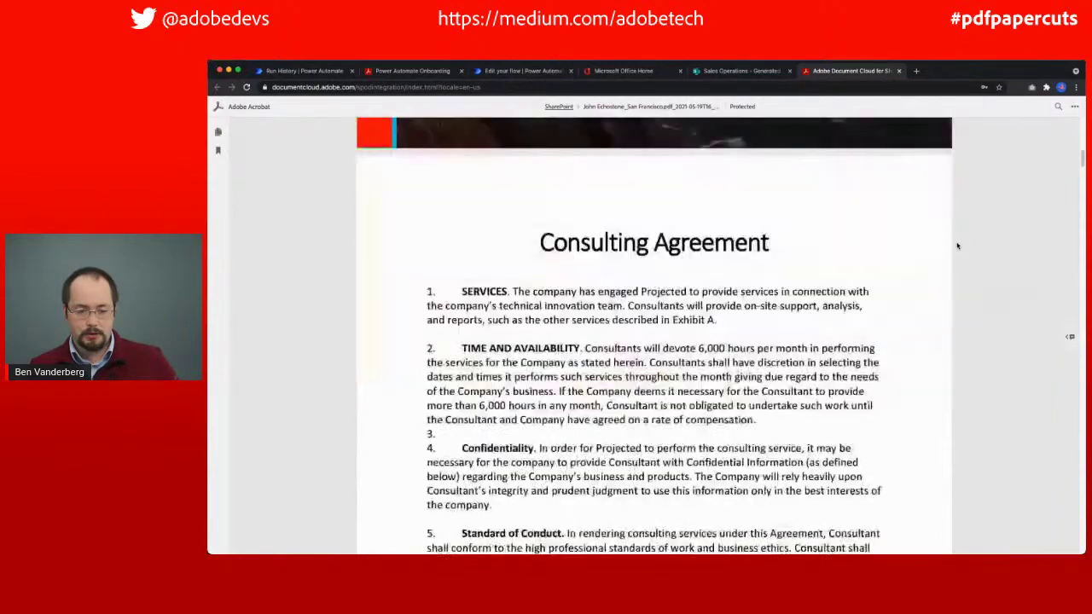
scroll(957, 246, "down", 10)
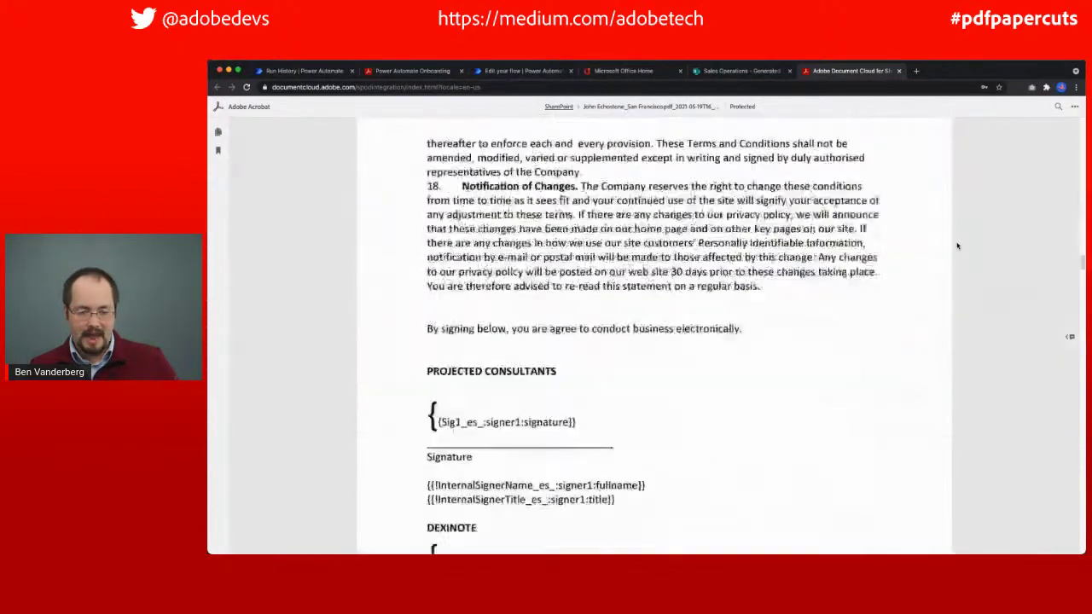
scroll(957, 245, "down", 10)
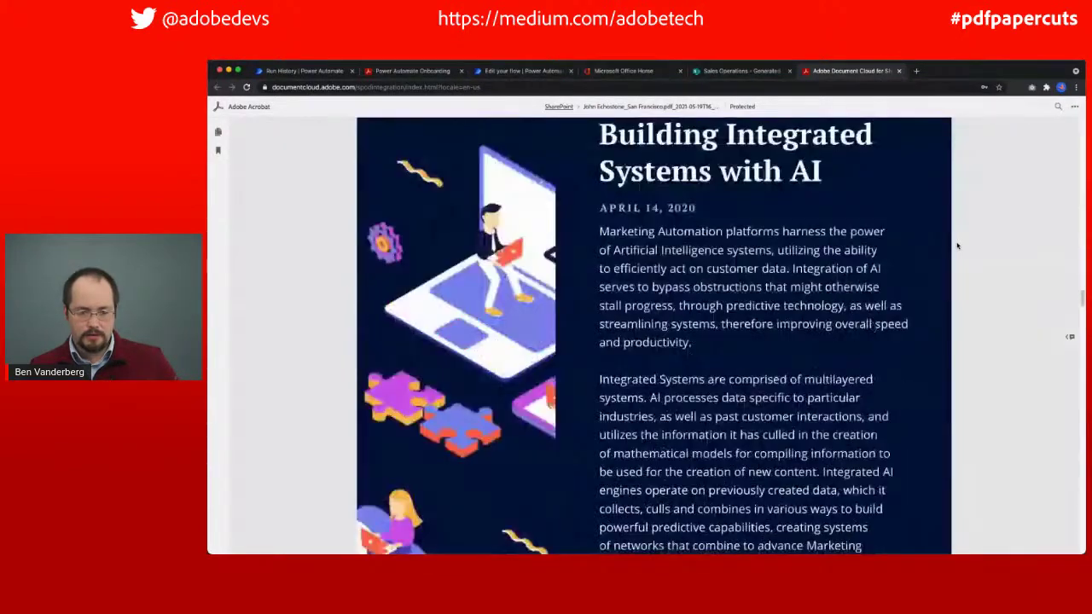
scroll(542, 303, "down", 3)
scroll(542, 303, "down", 10)
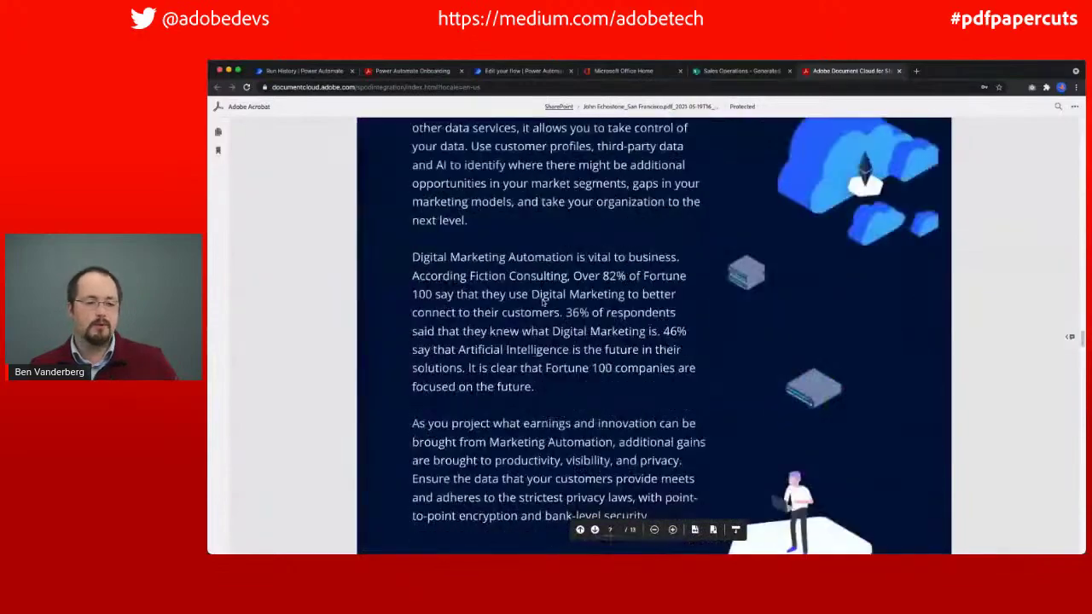
scroll(543, 301, "down", 10)
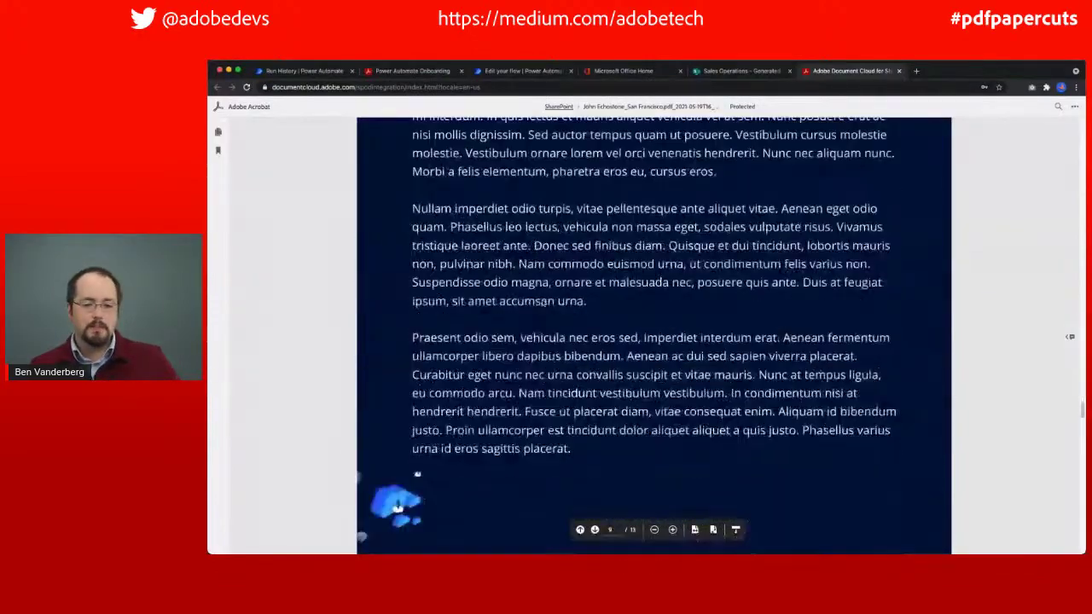
scroll(545, 294, "down", 1)
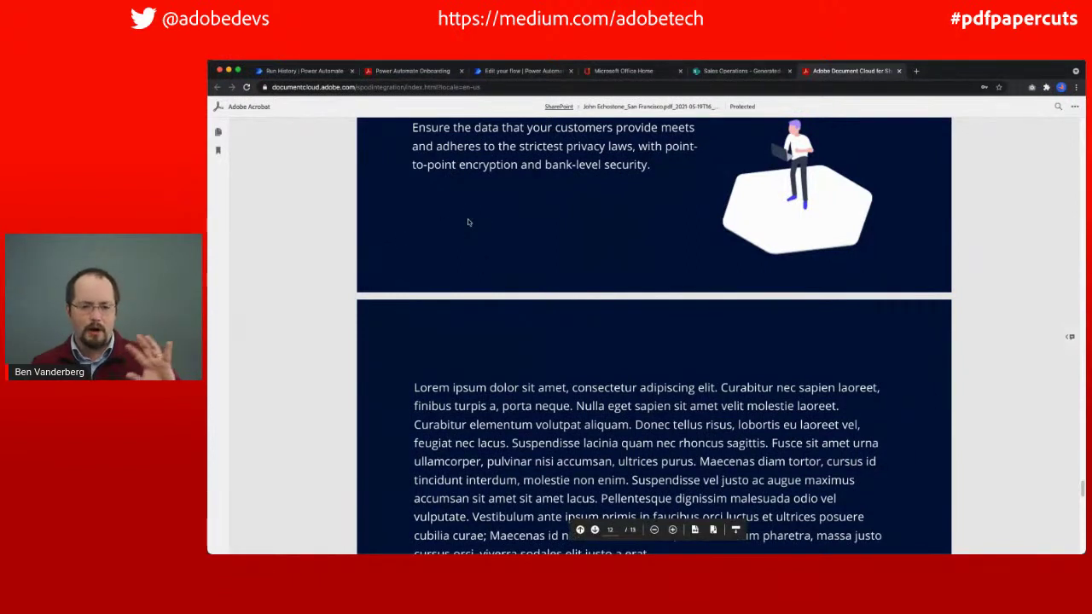
scroll(468, 229, "up", 2)
scroll(397, 231, "up", 1)
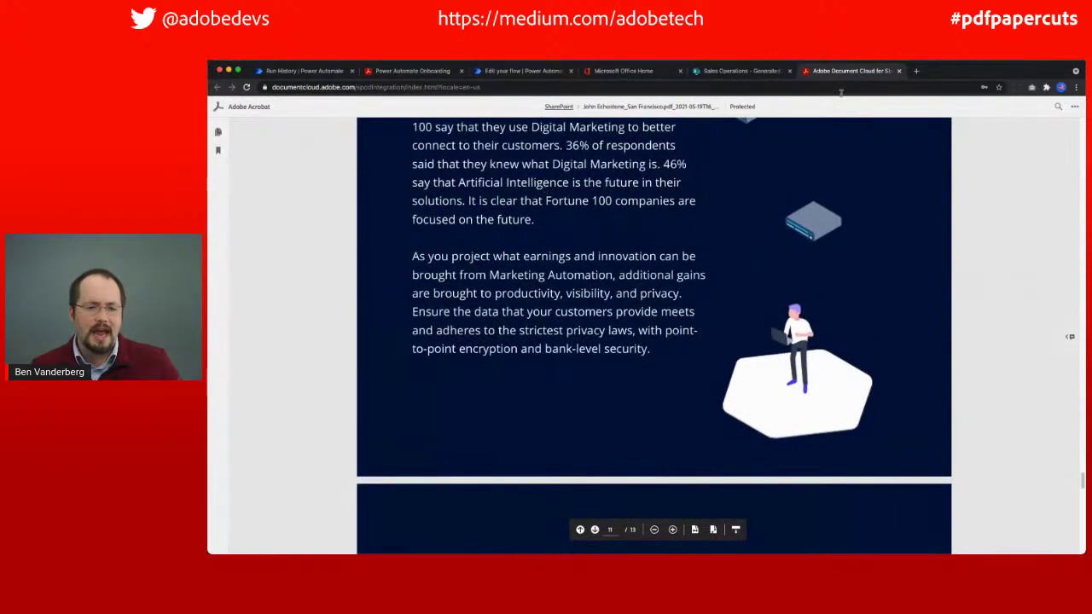
left_click(898, 71)
Open the Send Proposal to Customer flow in edit mode from its run history
left_click(392, 72)
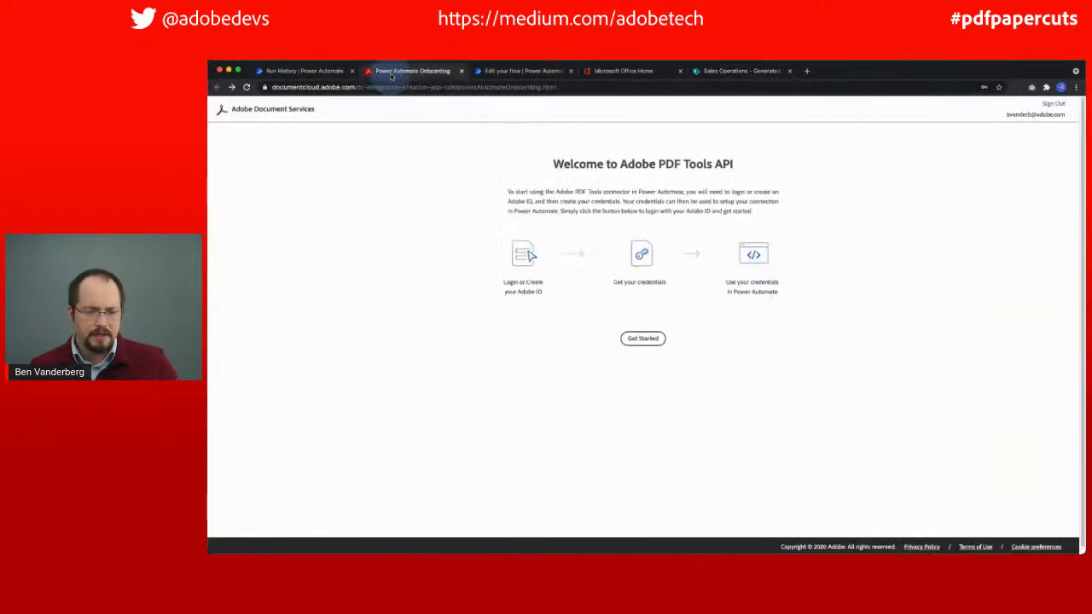
left_click(328, 71)
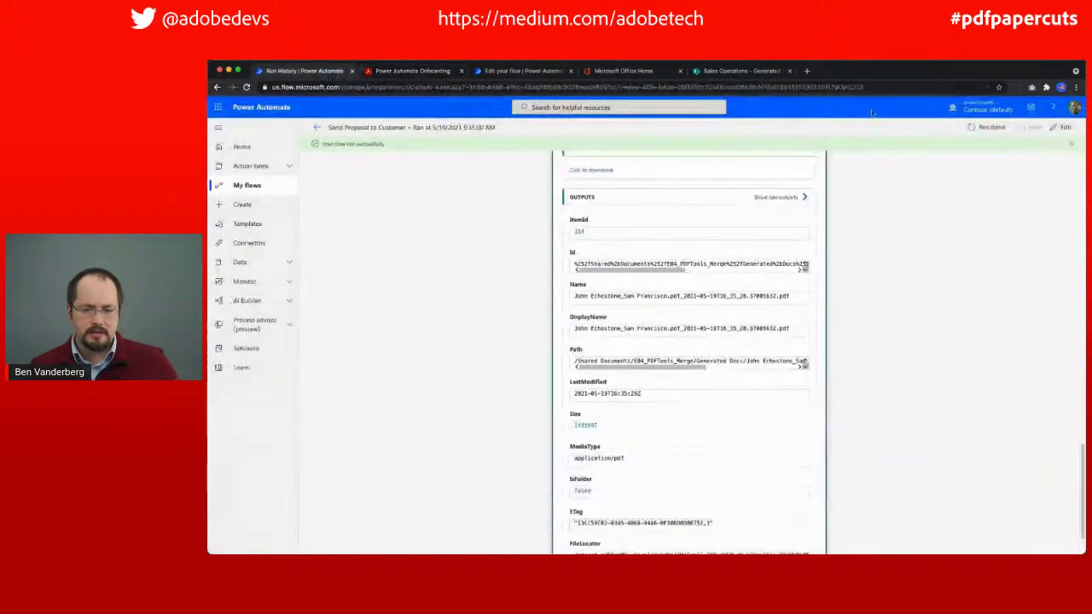
left_click(1064, 127)
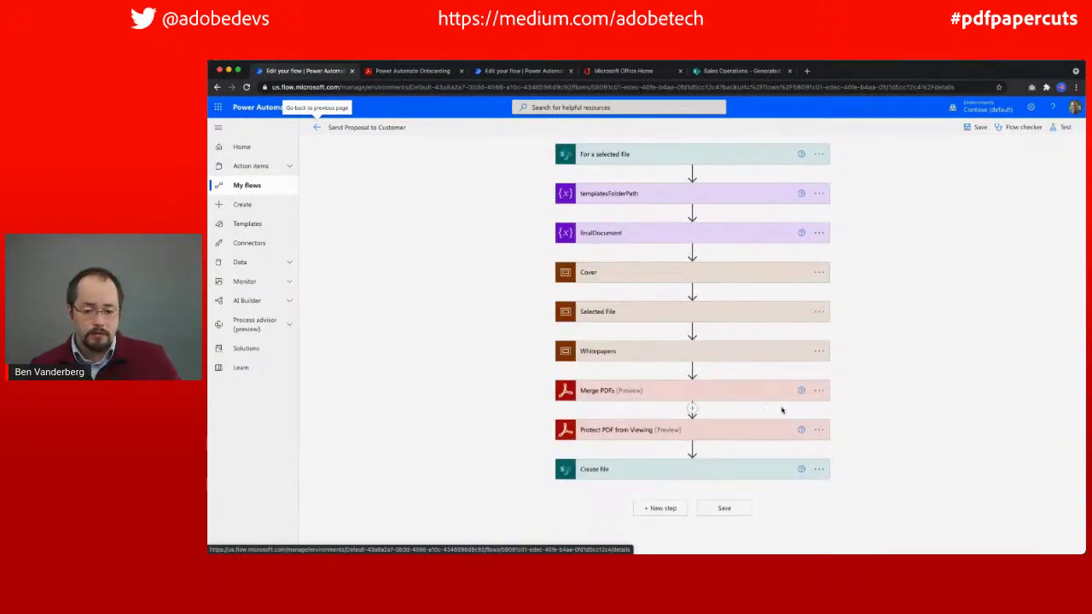
Delete the Protect PDF from Viewing step so Merge PDFs feeds Create file
left_click(821, 431)
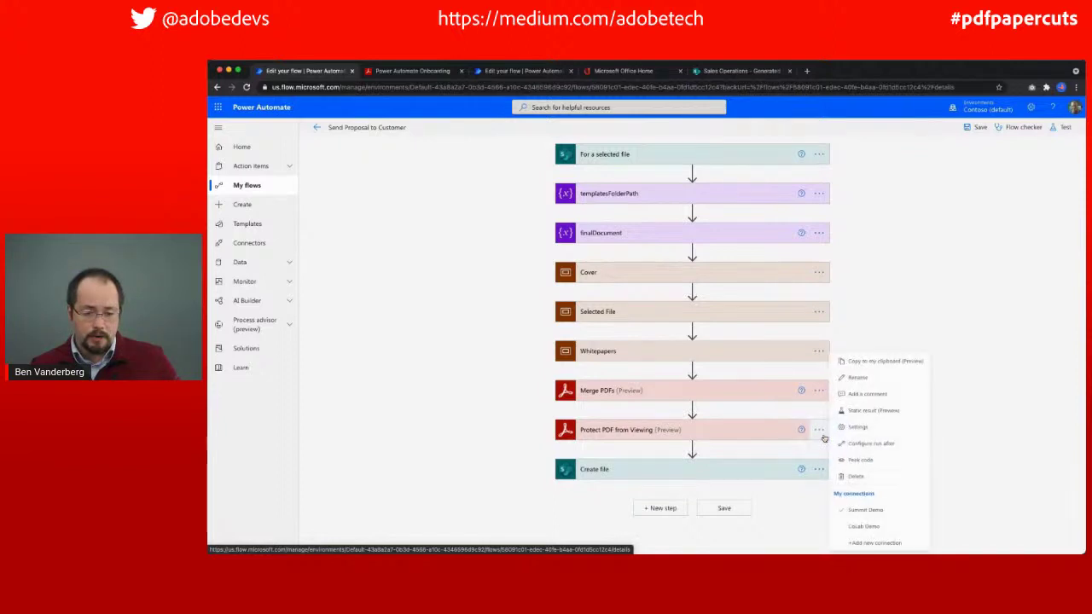
left_click(854, 481)
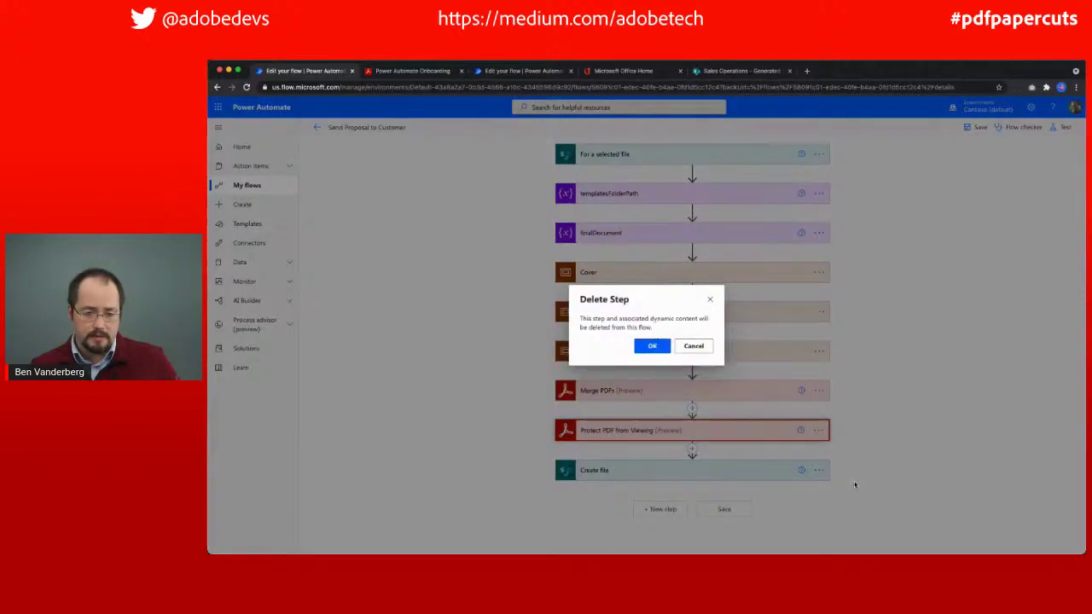
left_click(662, 349)
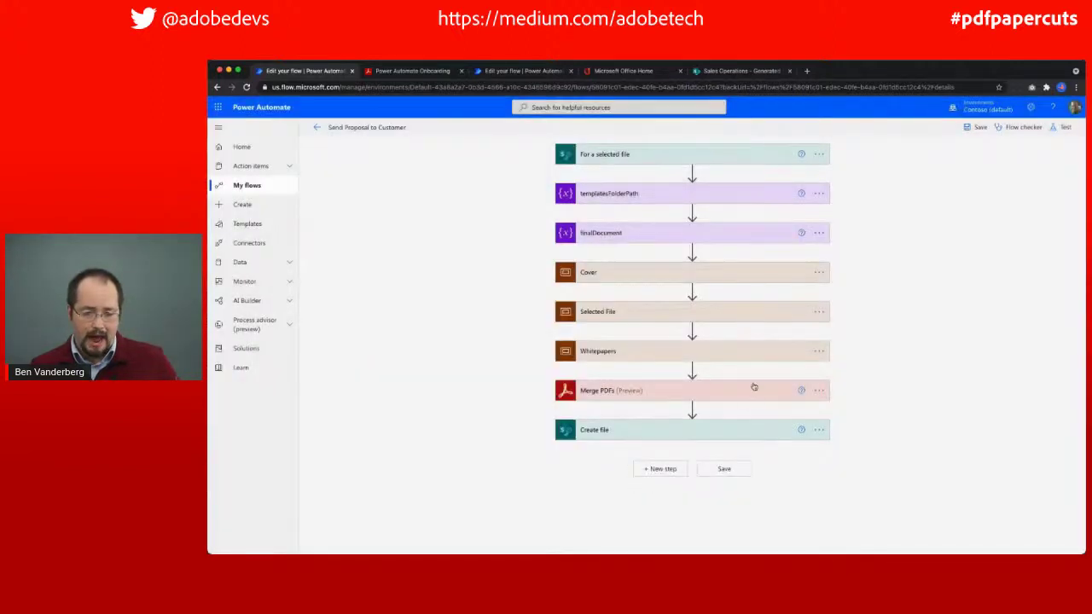
Insert the Adobe Sign 'Upload a document and get a document ID' action after Merge PDFs
mouse_move(693, 411)
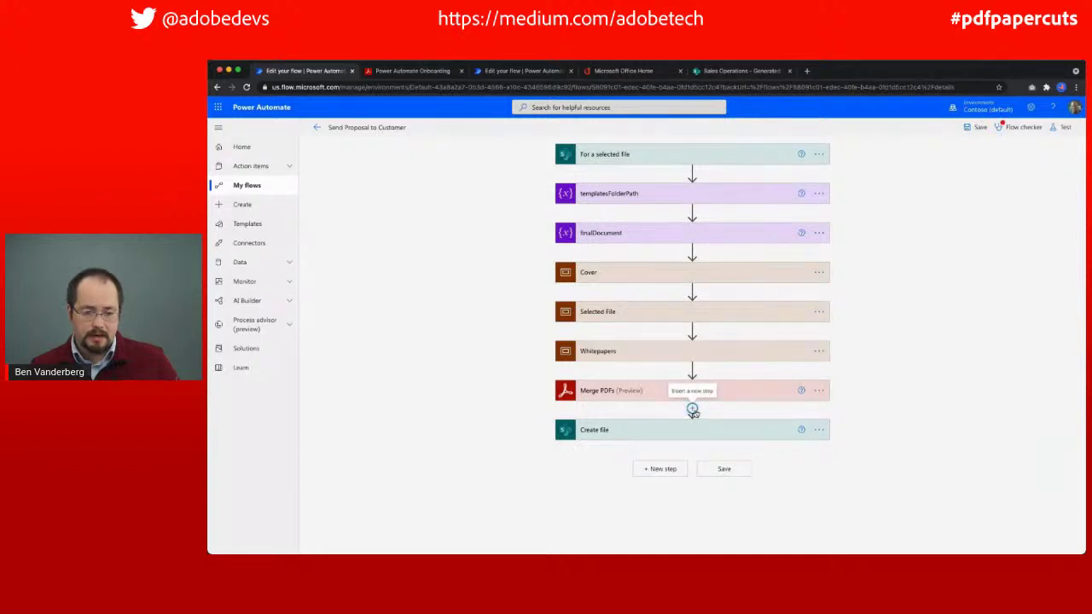
left_click(693, 410)
left_click(685, 422)
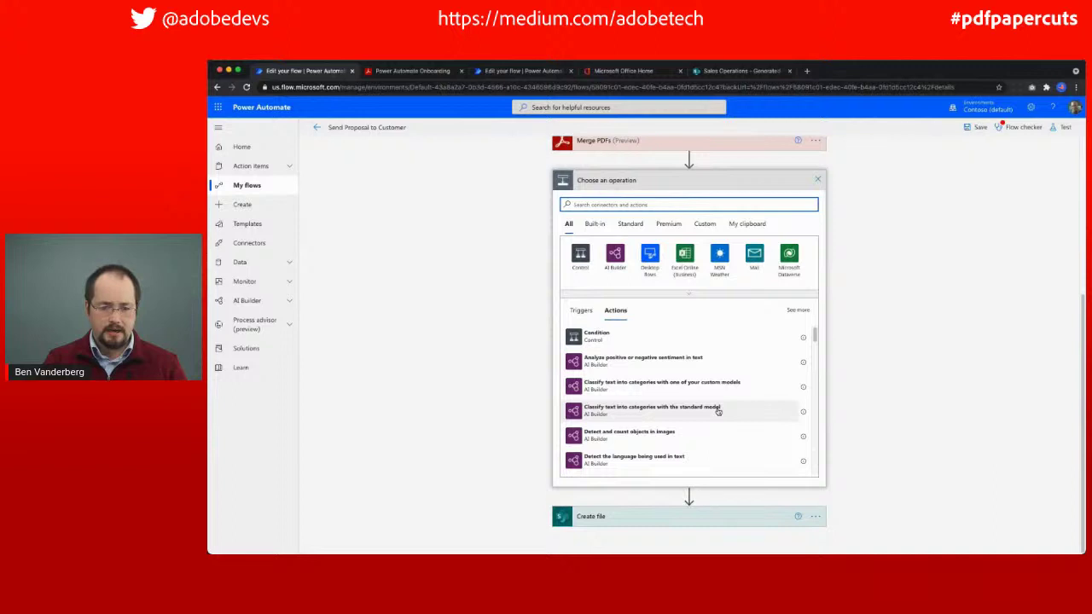
type("adobe sign")
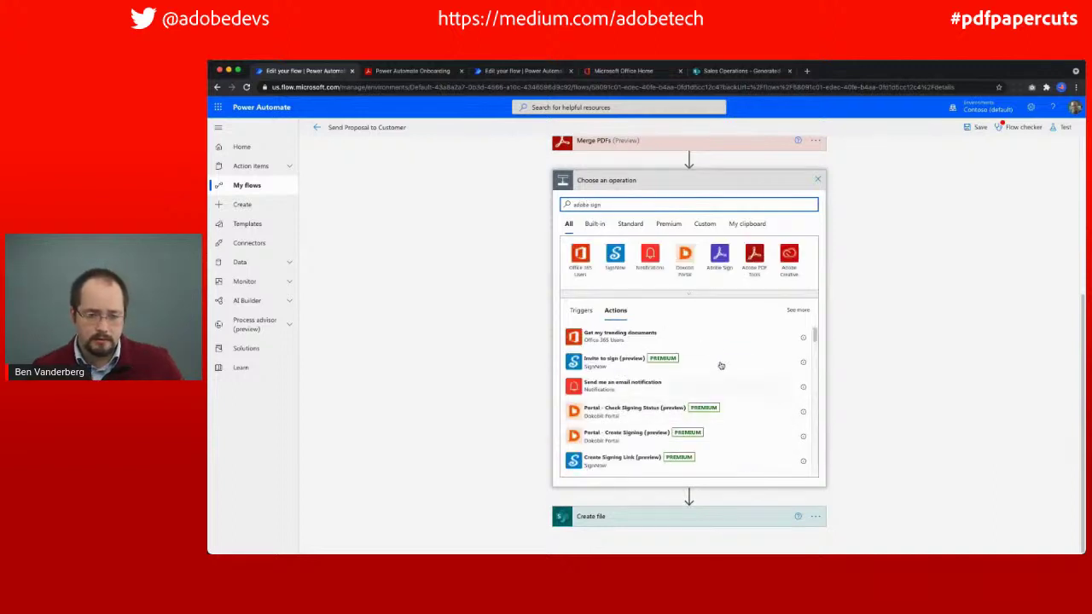
left_click(723, 260)
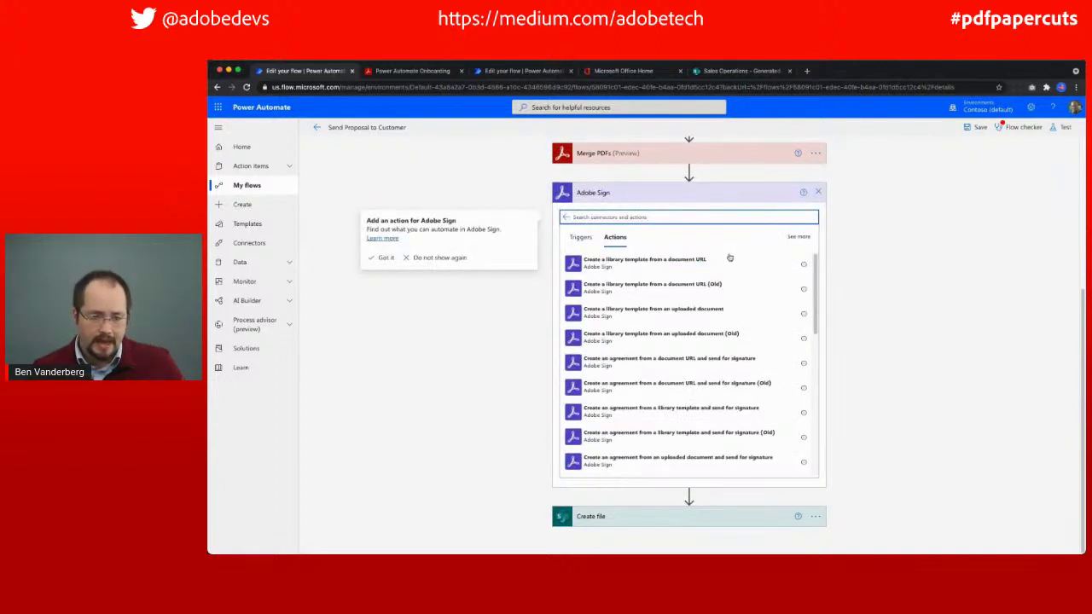
scroll(740, 290, "down", 1)
type("upload")
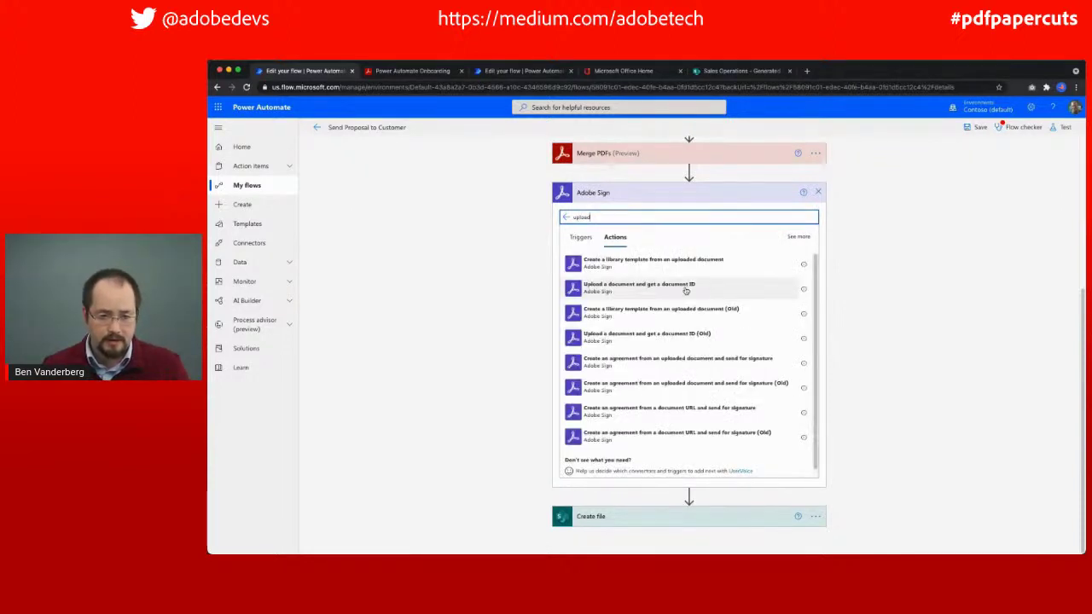
left_click(596, 291)
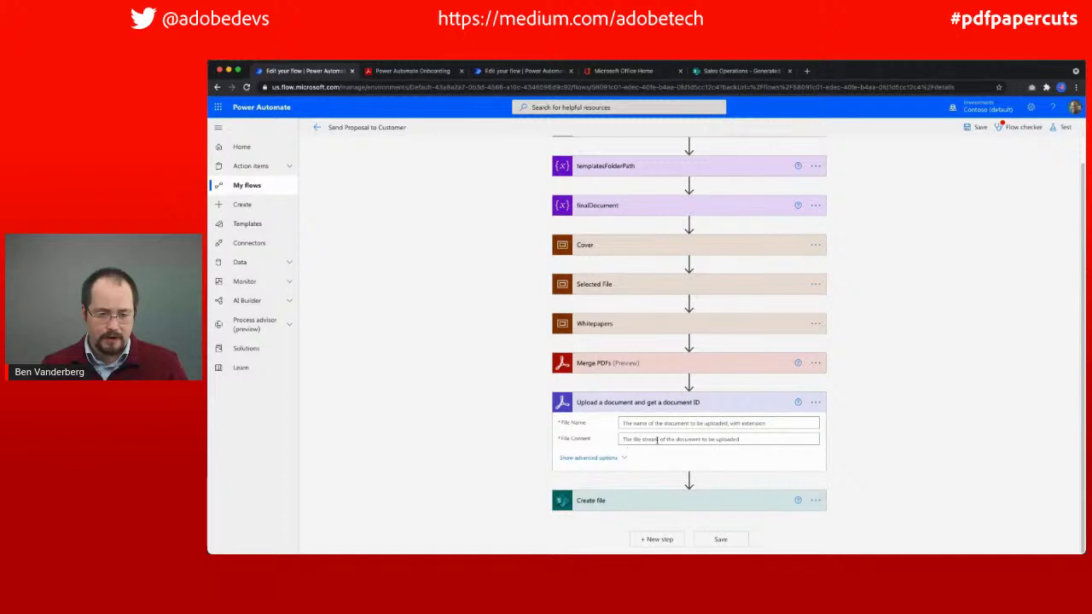
Set the upload's File Name and File Content to Merge PDFs' PDF File Name and PDF File Content
left_click(684, 424)
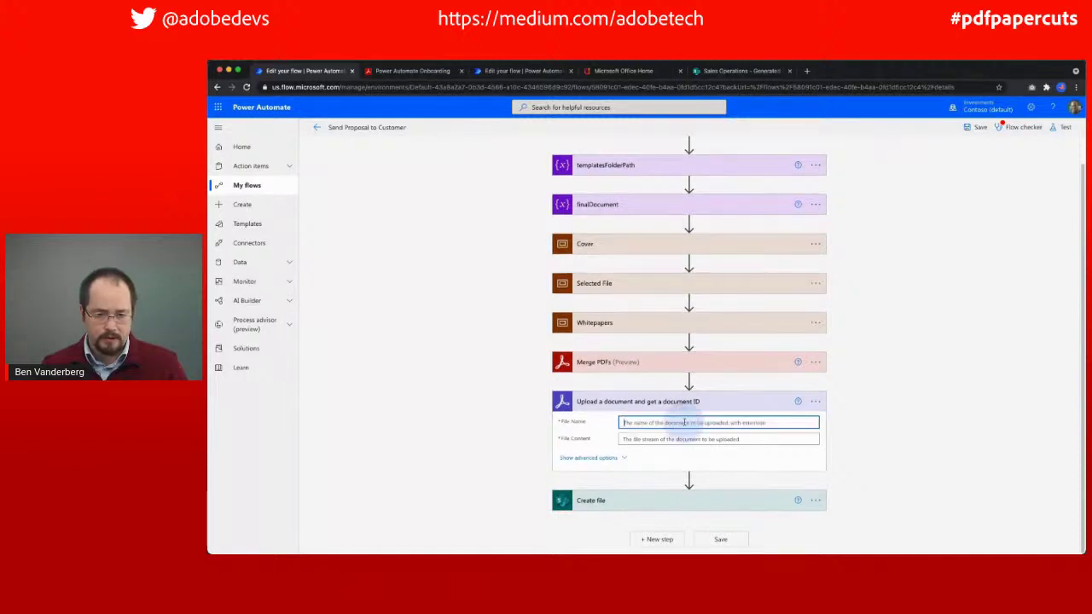
scroll(964, 437, "down", 2)
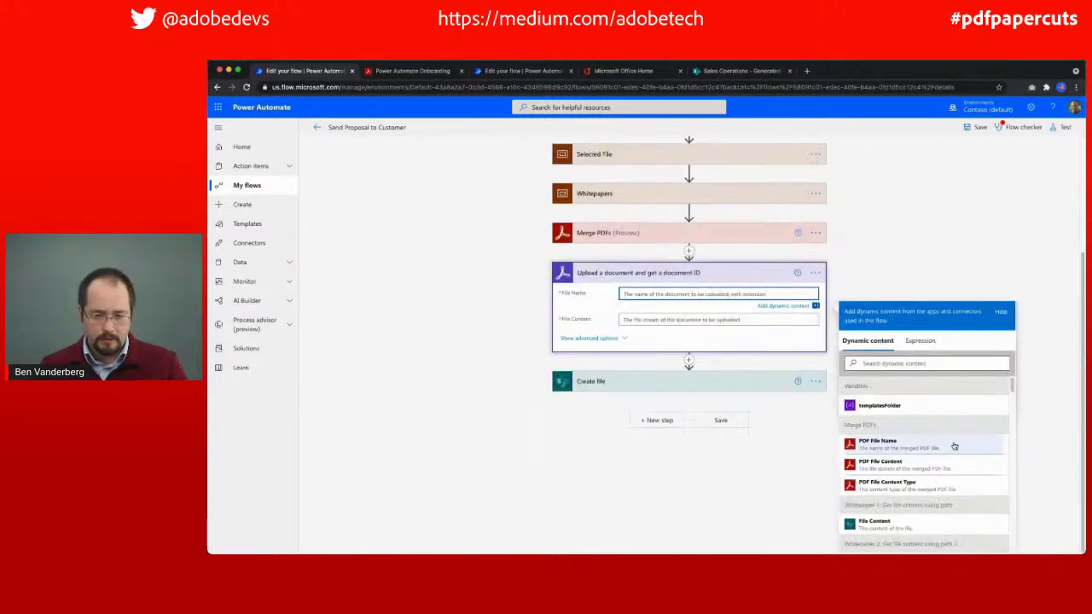
left_click(900, 447)
key("Tab")
left_click(921, 472)
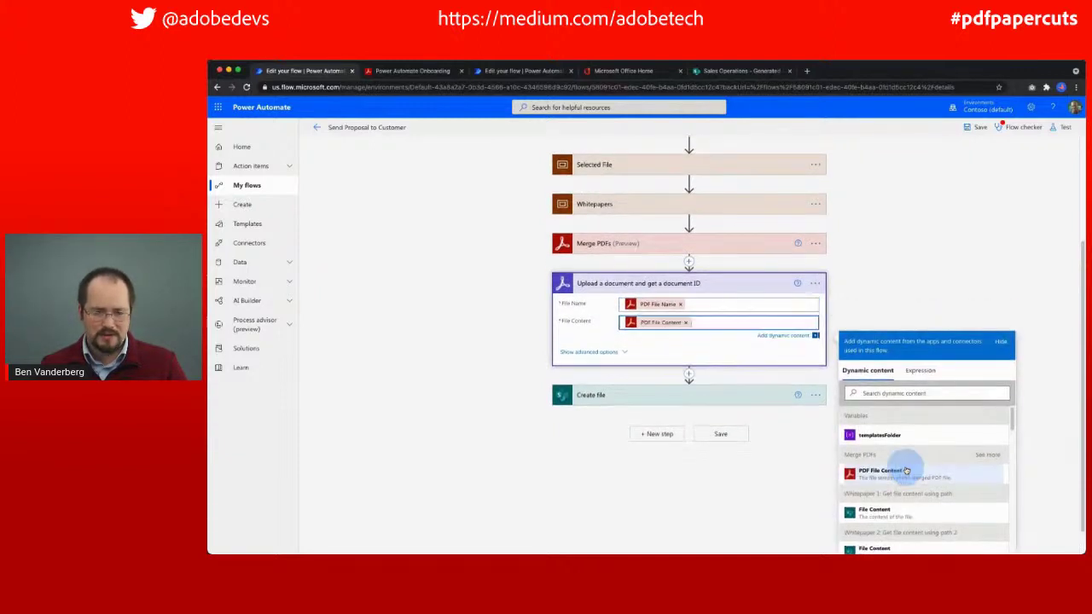
left_click(922, 266)
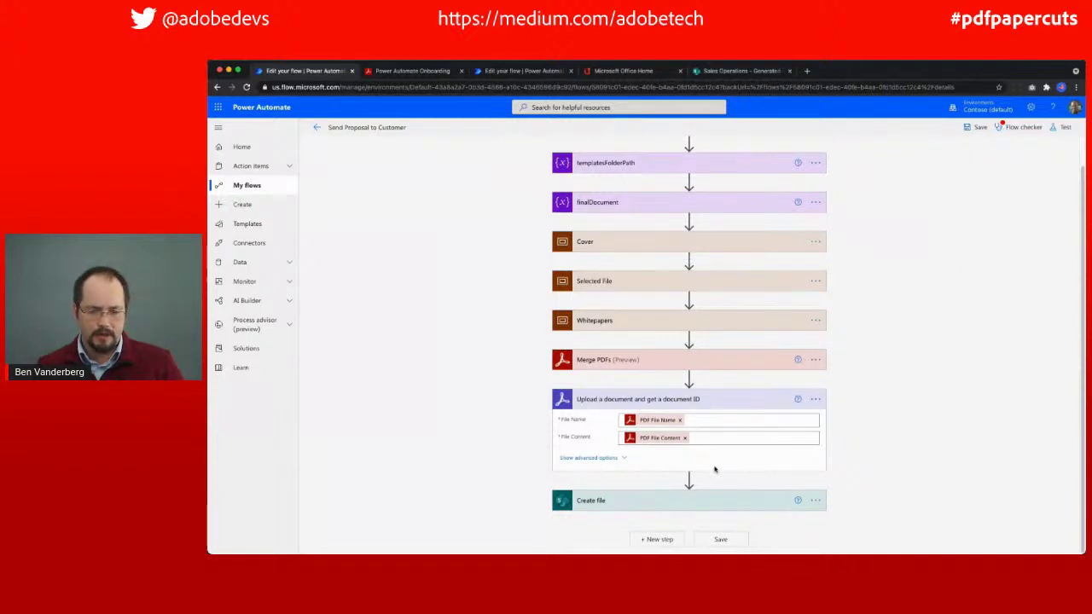
left_click(708, 437)
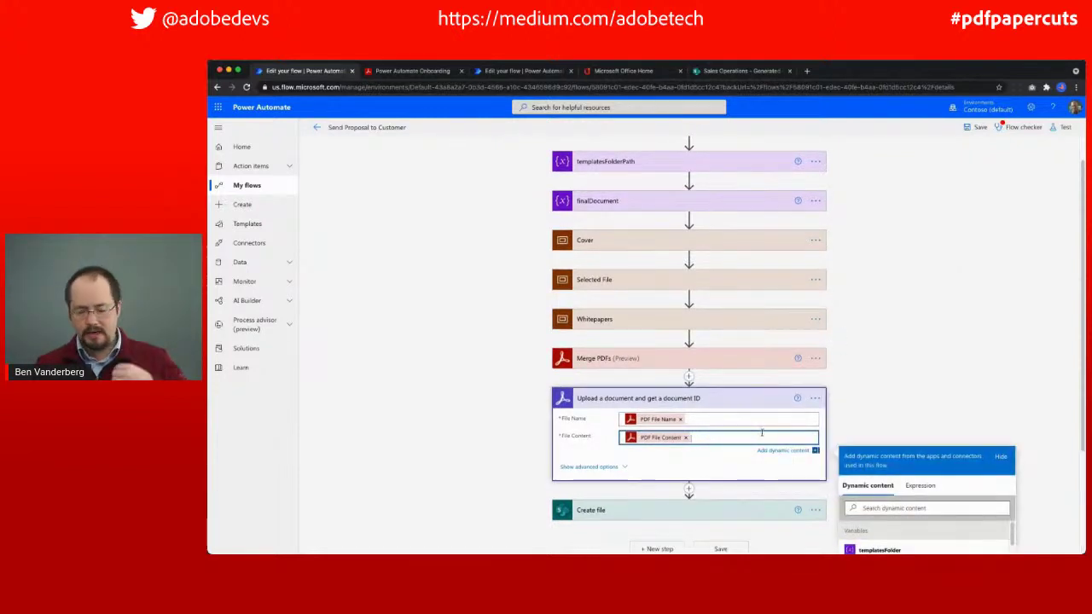
left_click(881, 398)
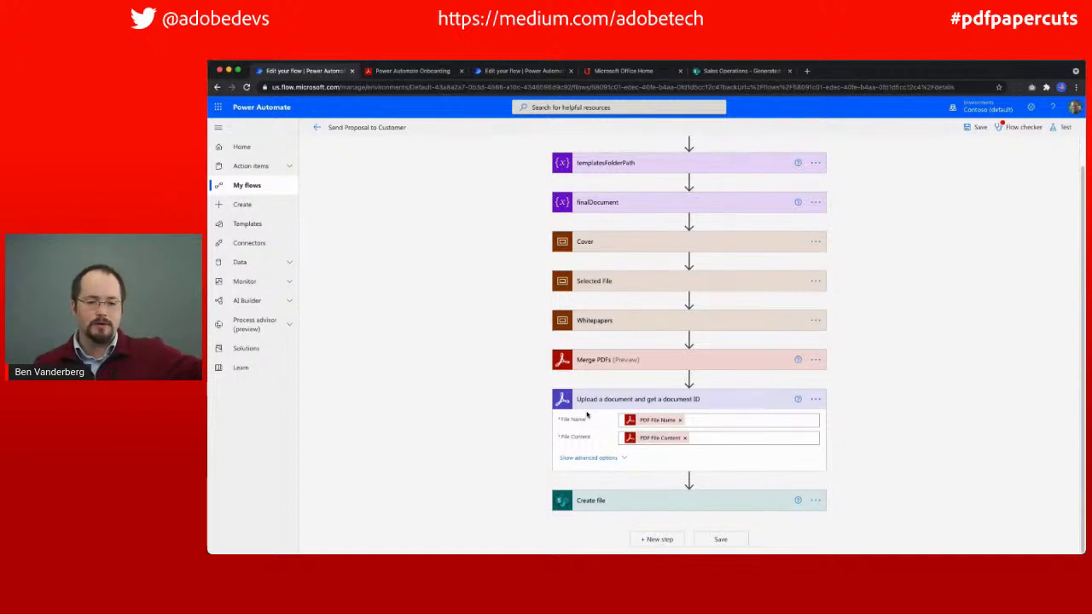
Add Adobe Sign's 'Create an agreement from an uploaded document and send for signature' action before Create file
left_click(691, 478)
left_click(692, 489)
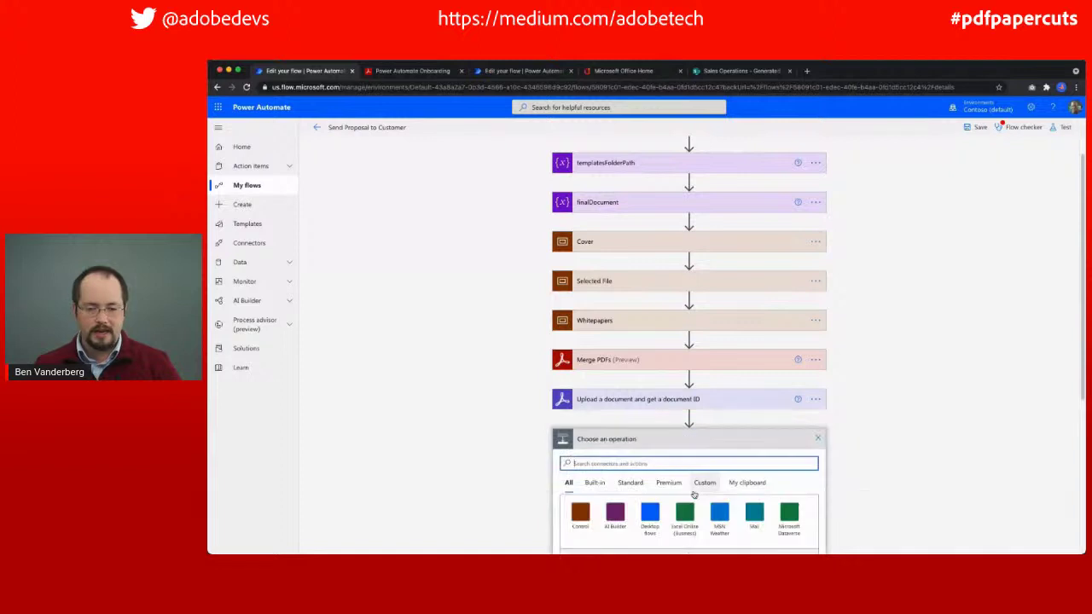
type("adobe si")
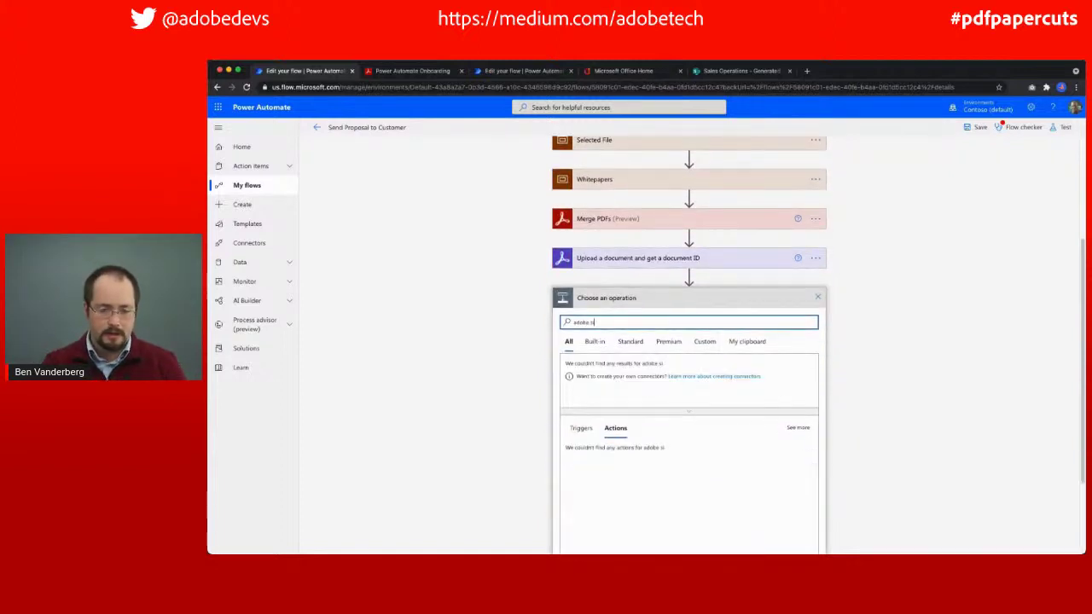
type("gn")
left_click(719, 372)
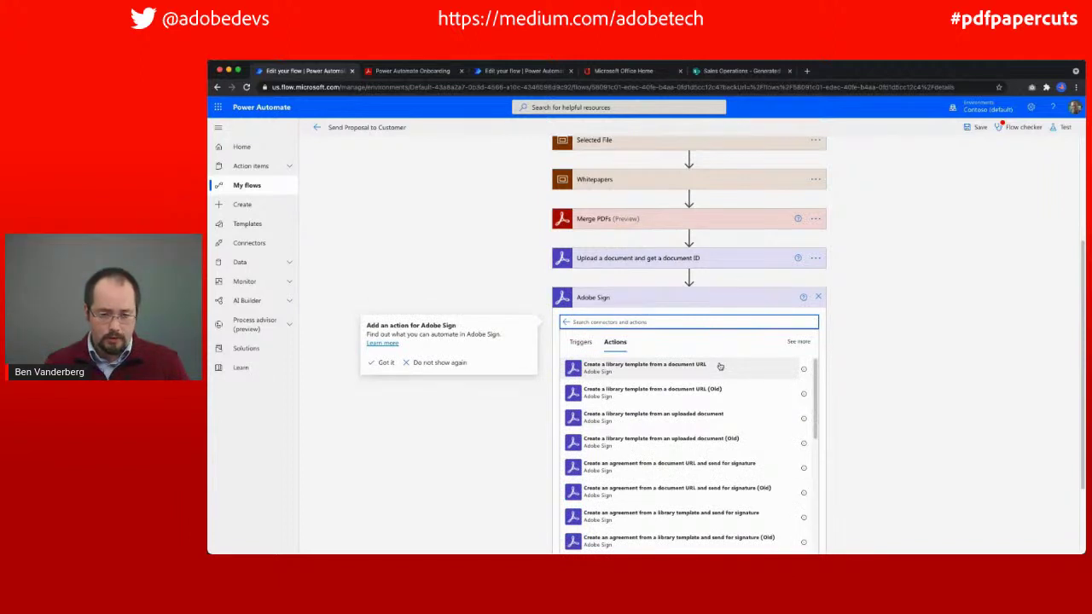
type("create an agreement")
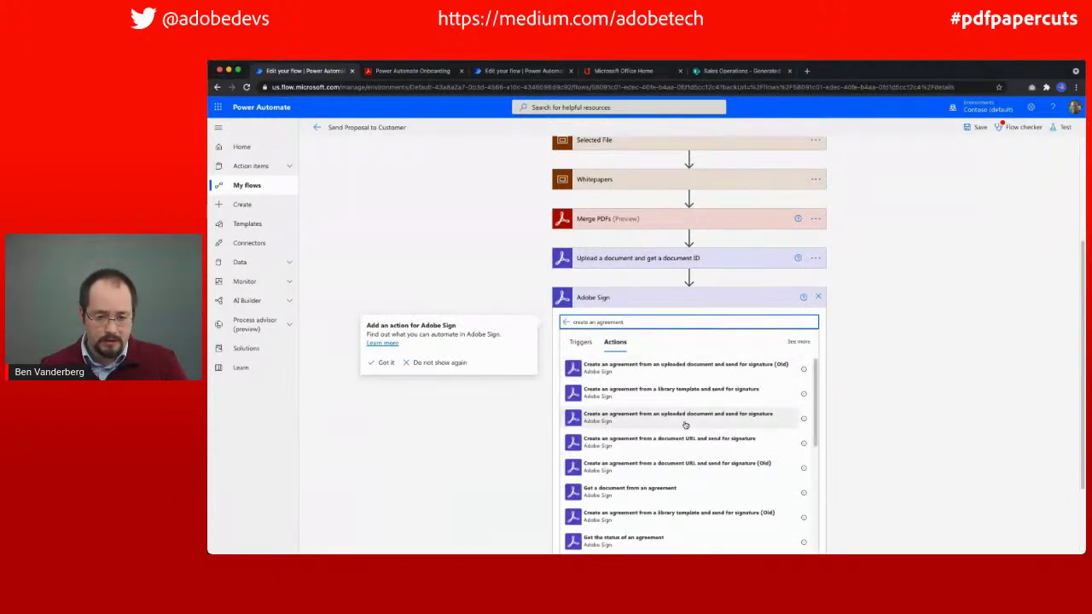
left_click(657, 418)
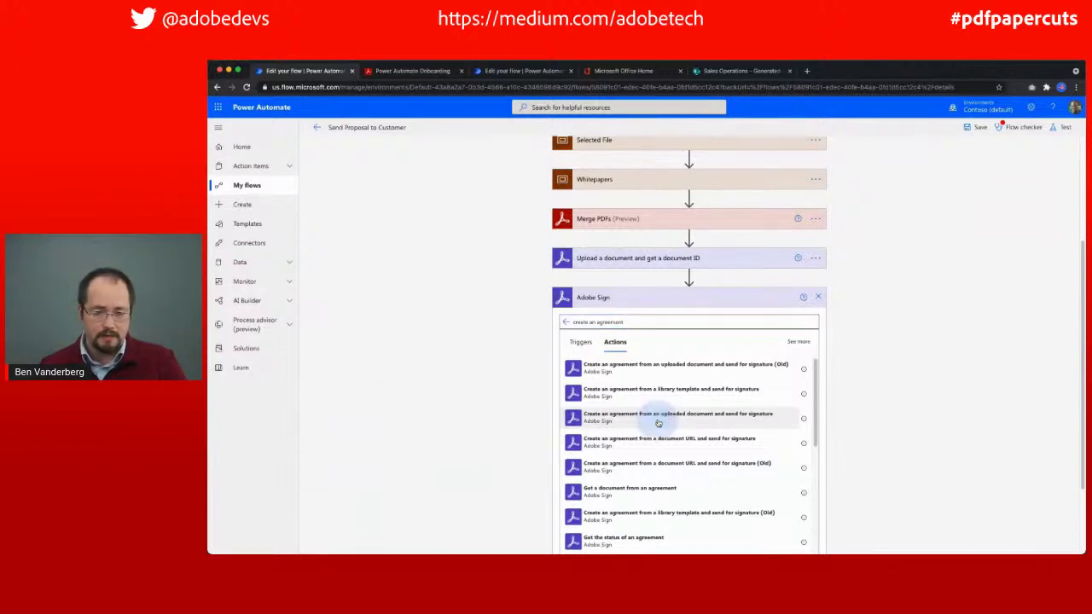
scroll(701, 387, "down", 1)
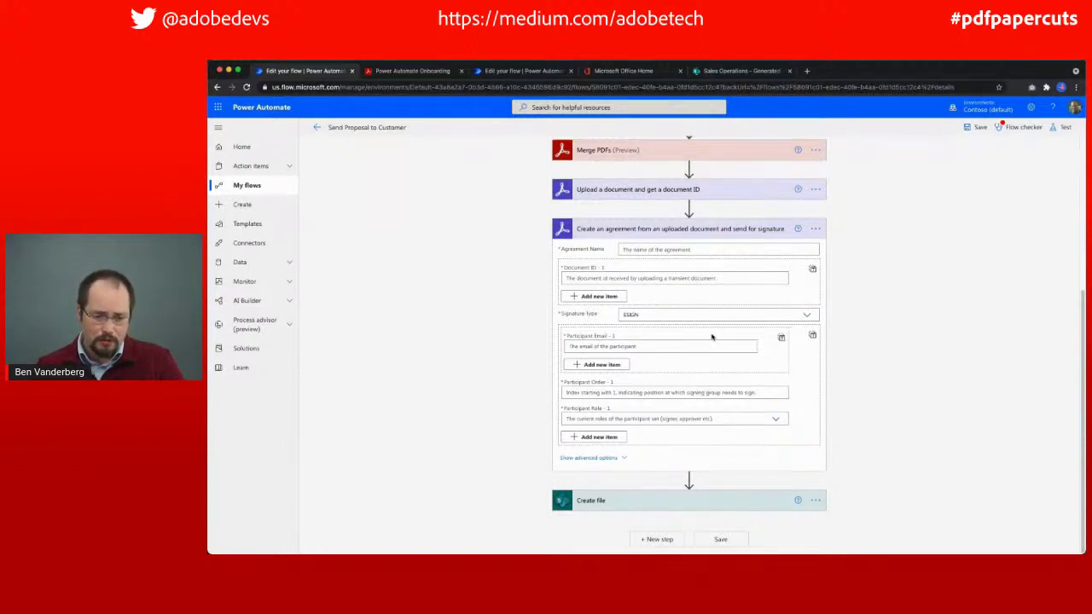
Set the Agreement Name to 'Proposal for' followed by the Customer Name dynamic value
left_click(689, 249)
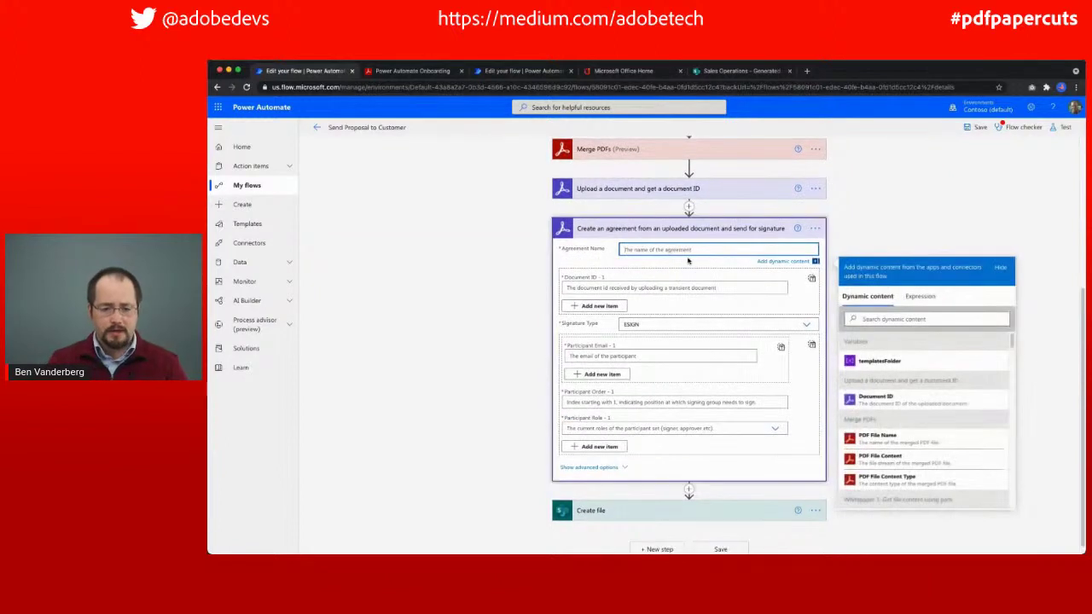
type("Proposal")
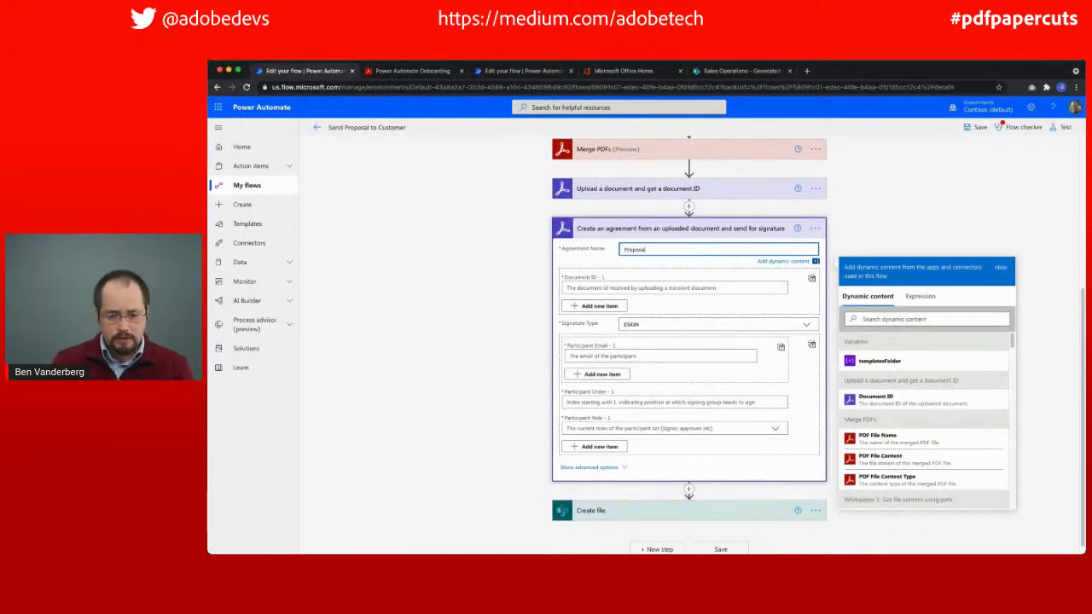
left_click(588, 287)
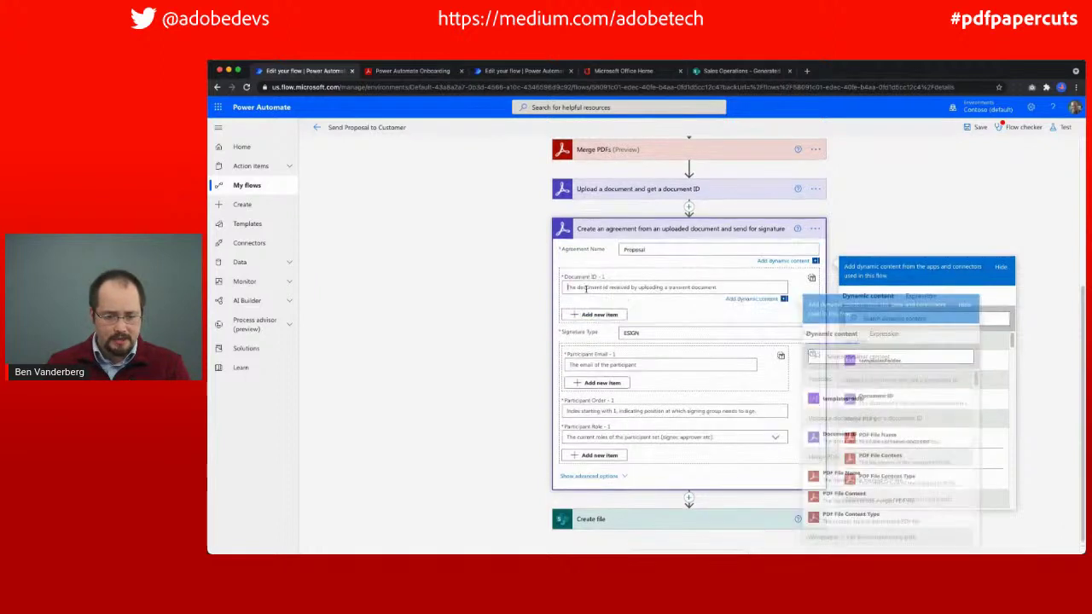
left_click(675, 259)
type("for")
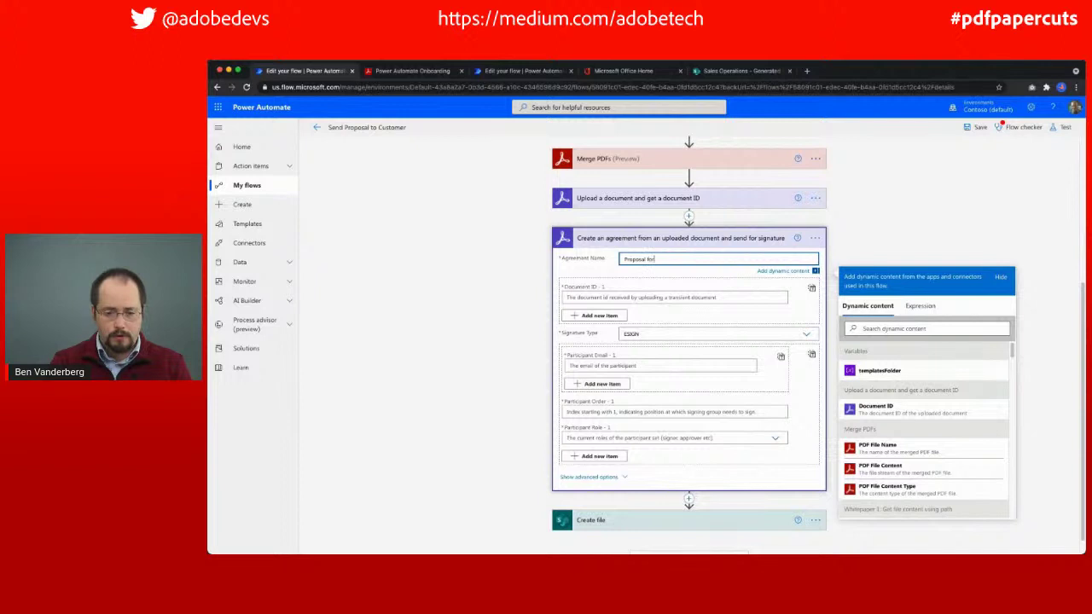
left_click(915, 333)
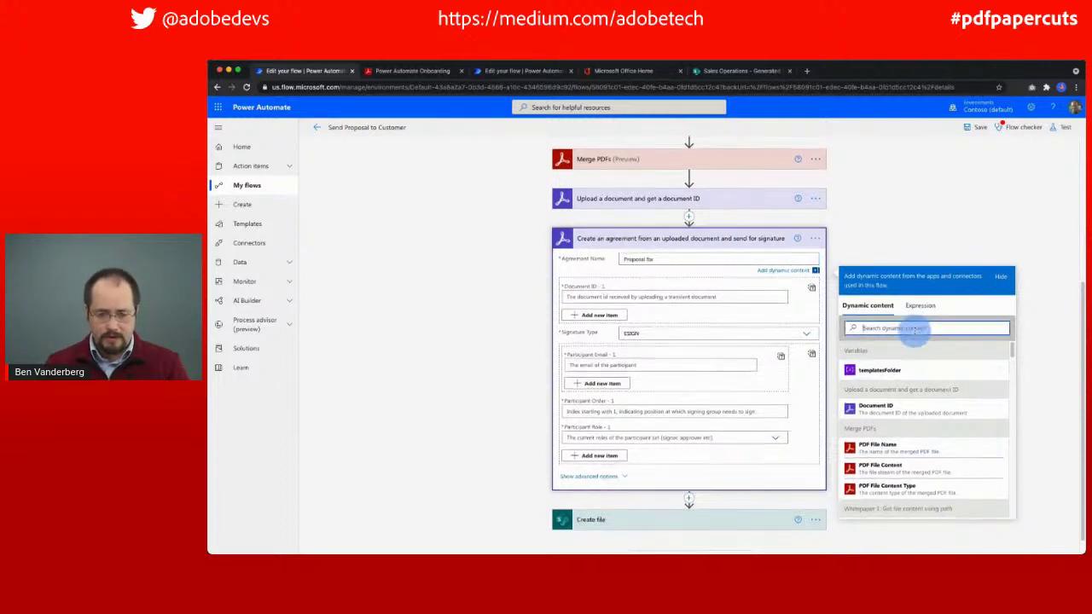
type("custom")
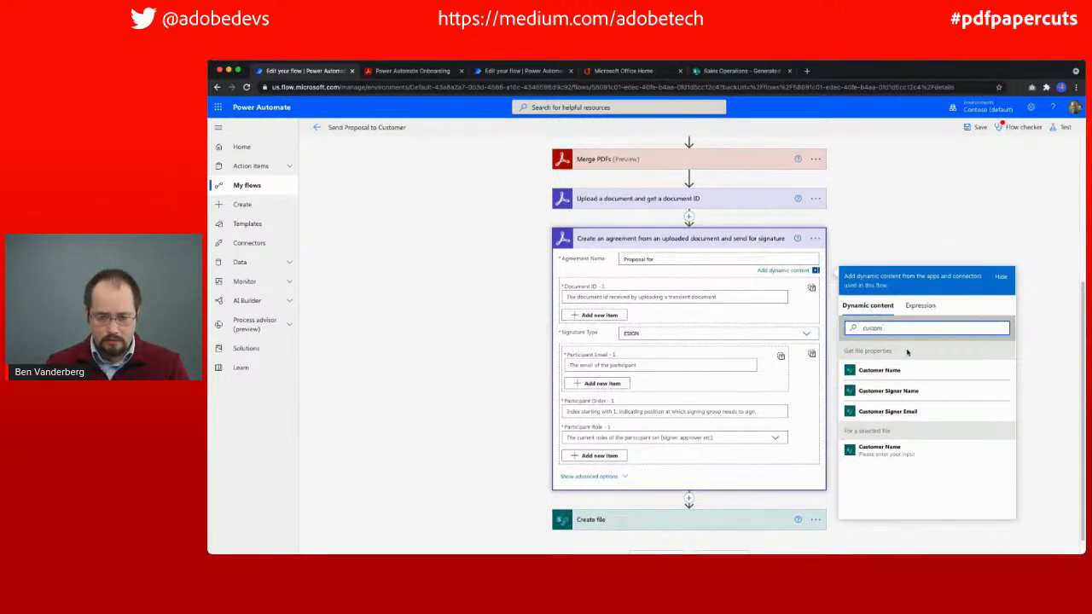
left_click(902, 370)
left_click(878, 234)
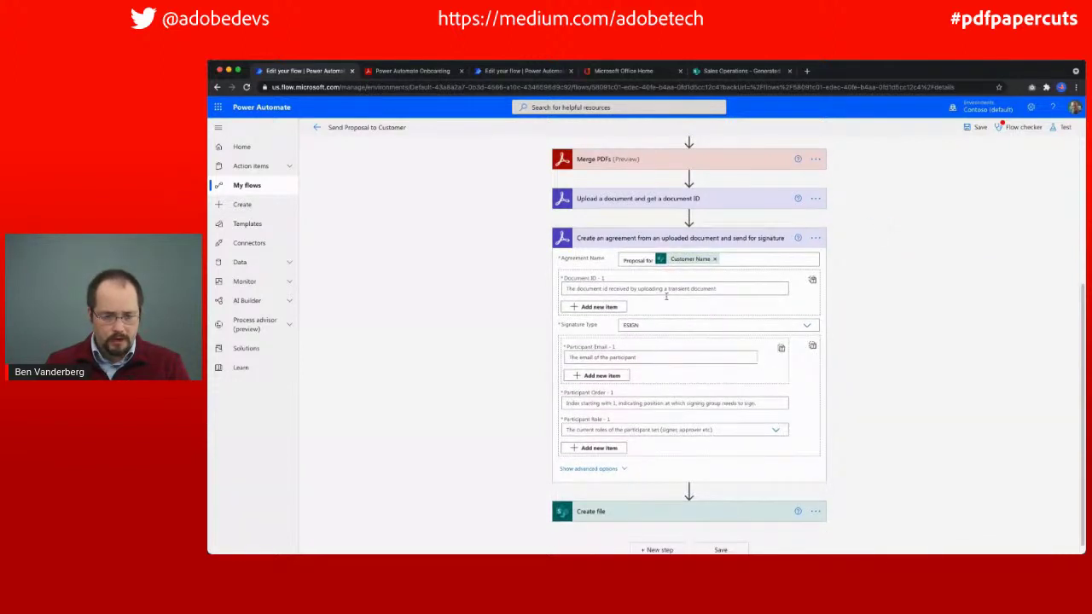
Set Document ID to the upload step's Document ID output
left_click(667, 290)
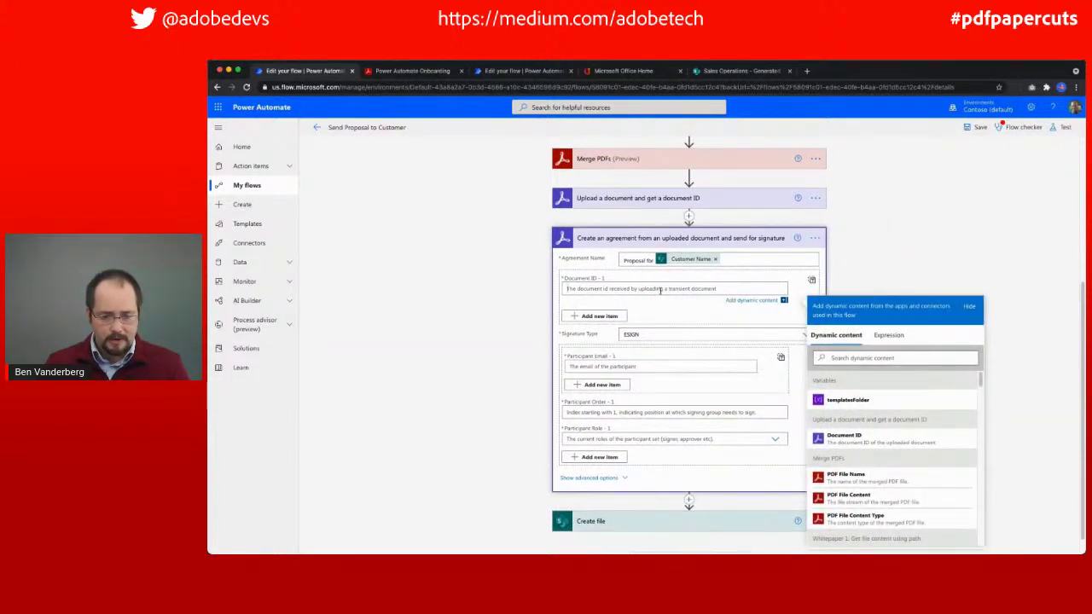
left_click(850, 440)
scroll(724, 358, "down", 1)
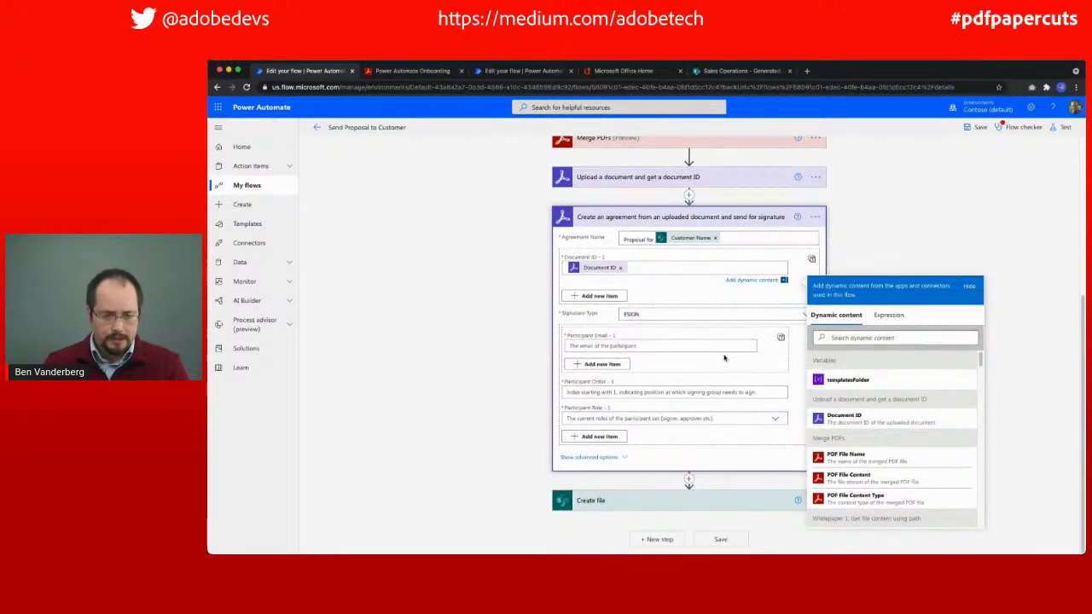
left_click(613, 348)
left_click(616, 350)
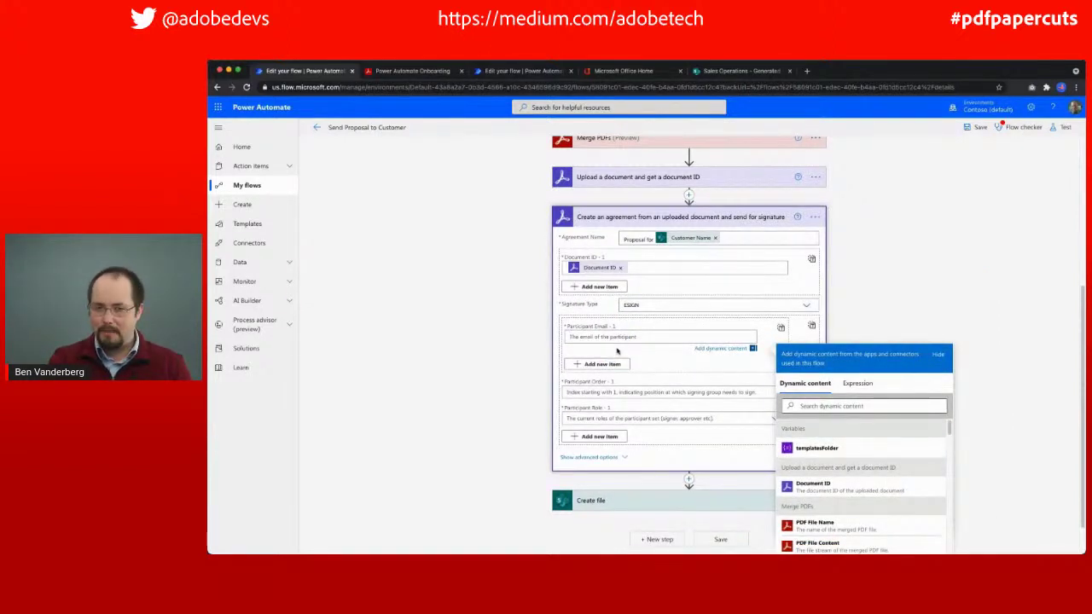
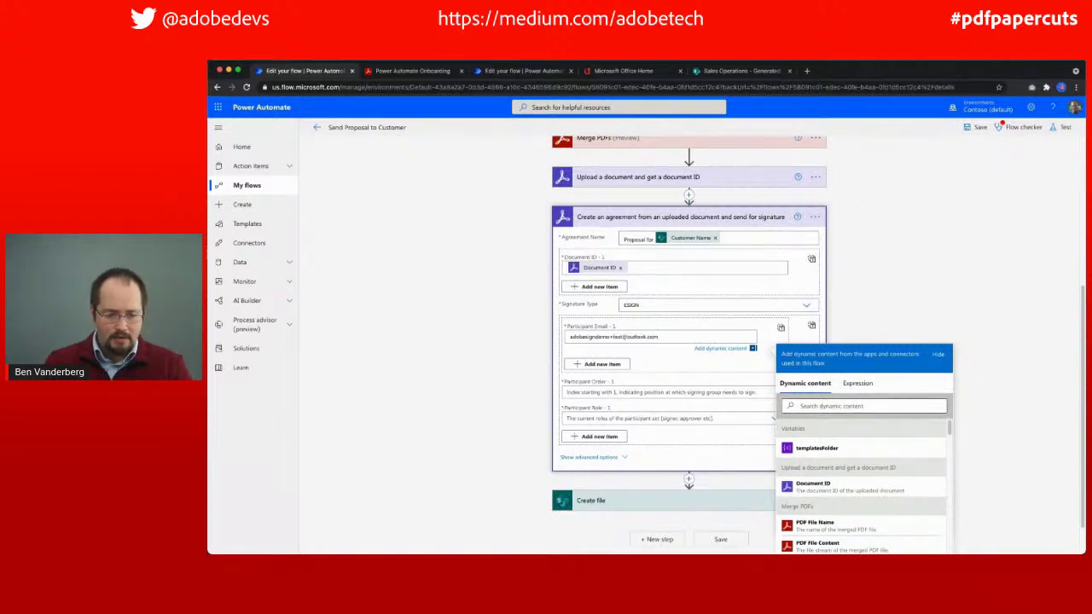
Enter the participant's e-mail address, participant order 1 and role SIGNER, then show advanced options
left_click(577, 389)
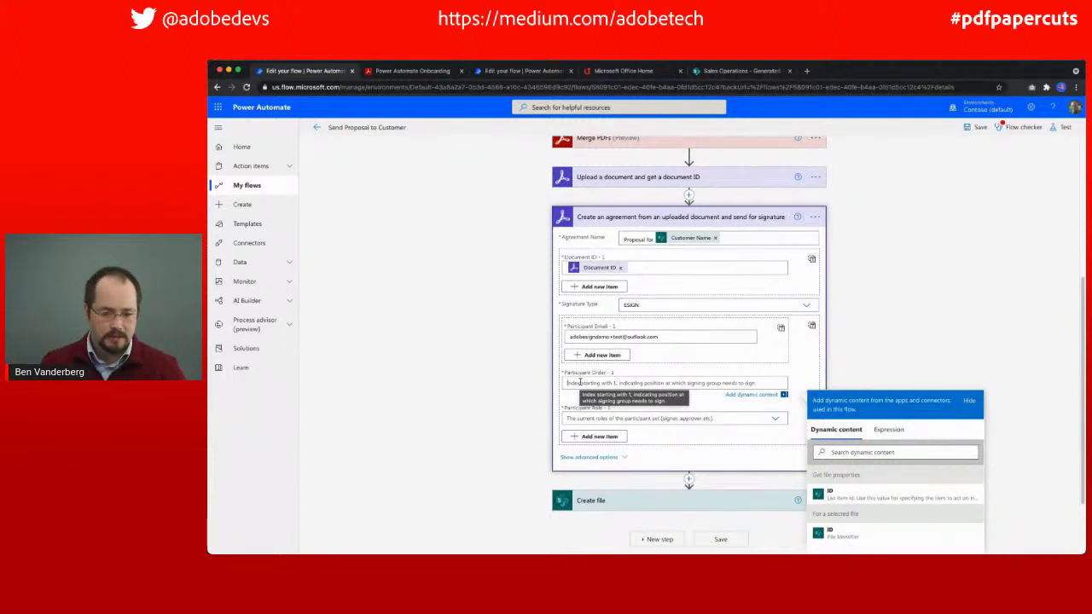
type("1")
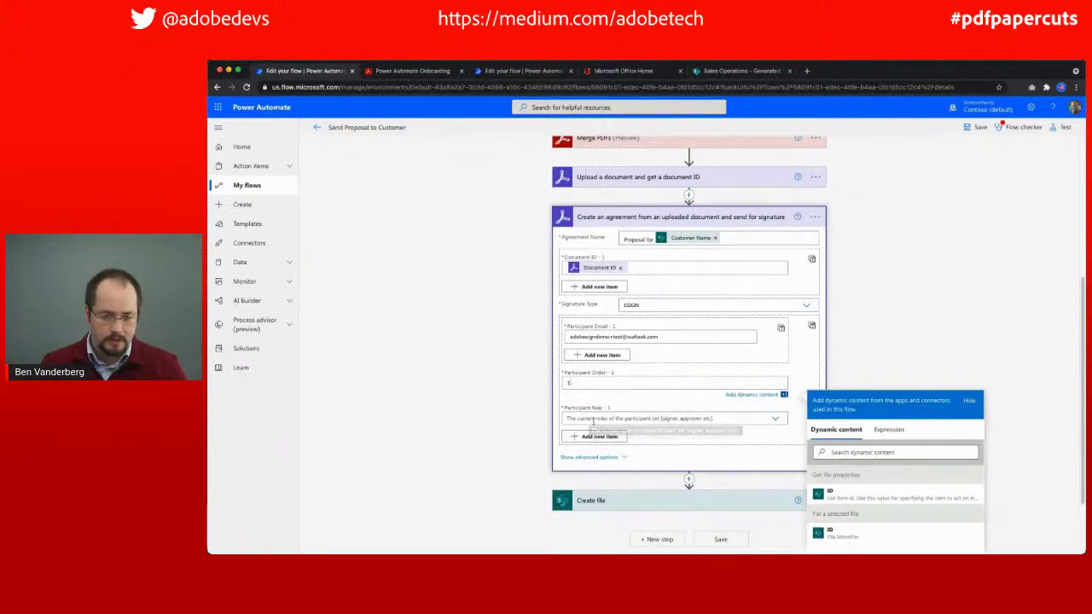
left_click(593, 418)
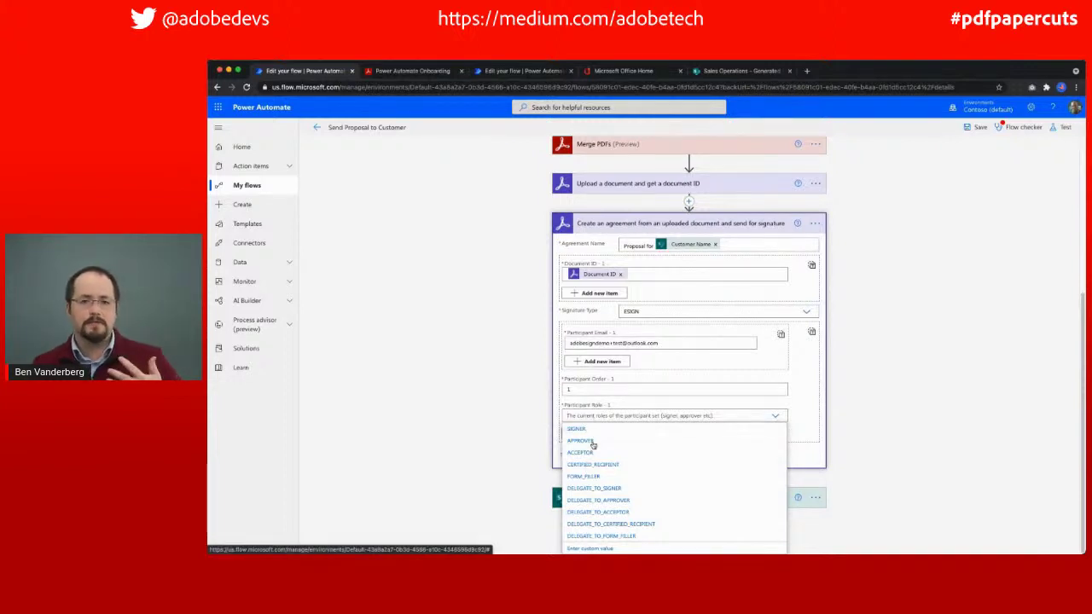
left_click(602, 429)
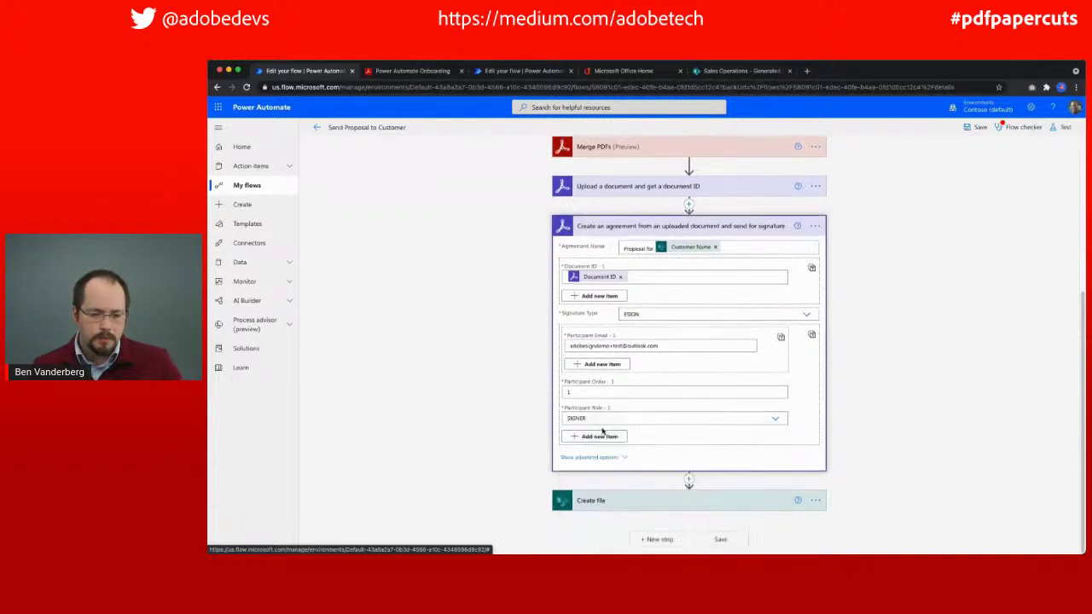
left_click(573, 458)
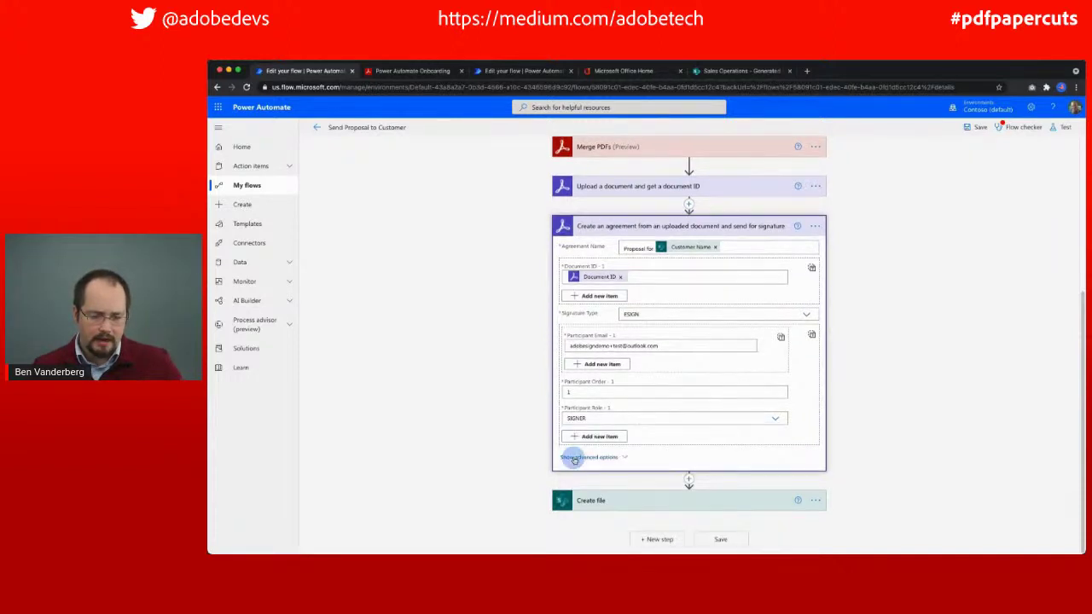
scroll(574, 459, "down", 5)
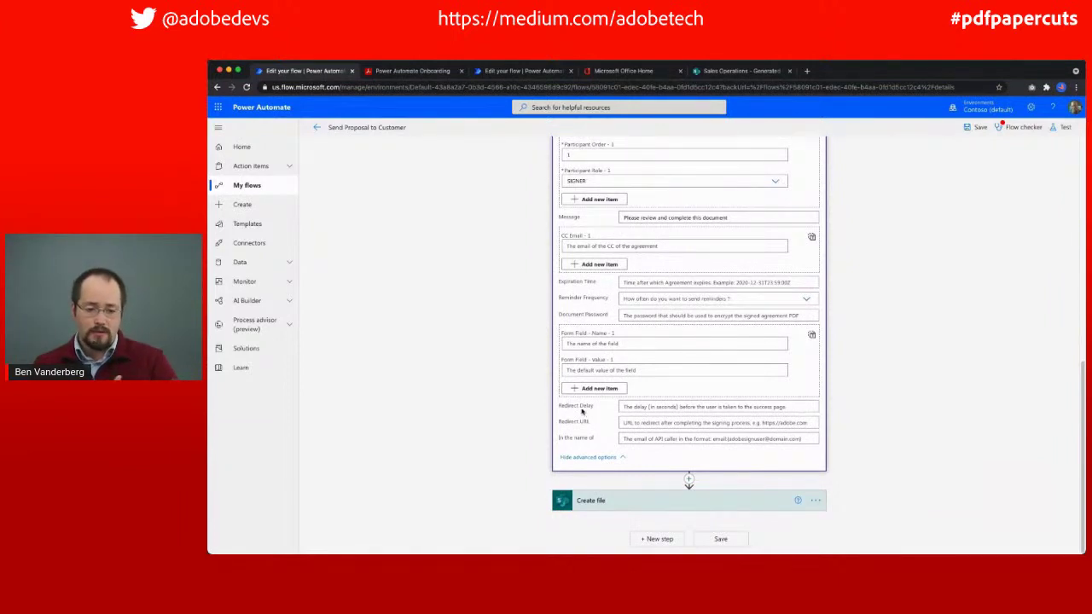
Hide the advanced options on the Create an agreement card
left_click(588, 457)
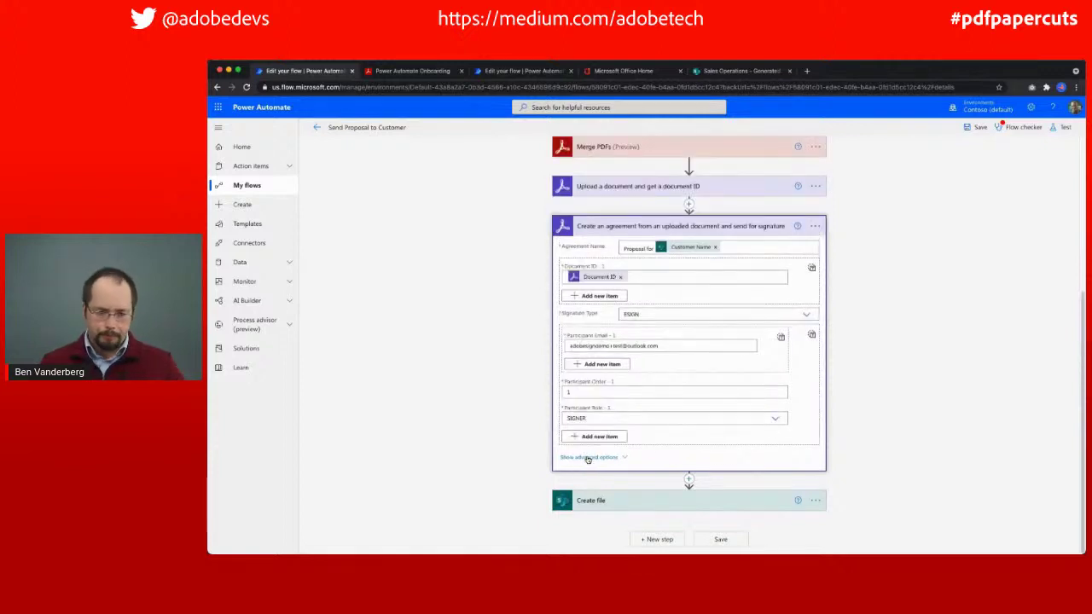
Review the flow checker's error list and glance at the environments list
left_click(975, 128)
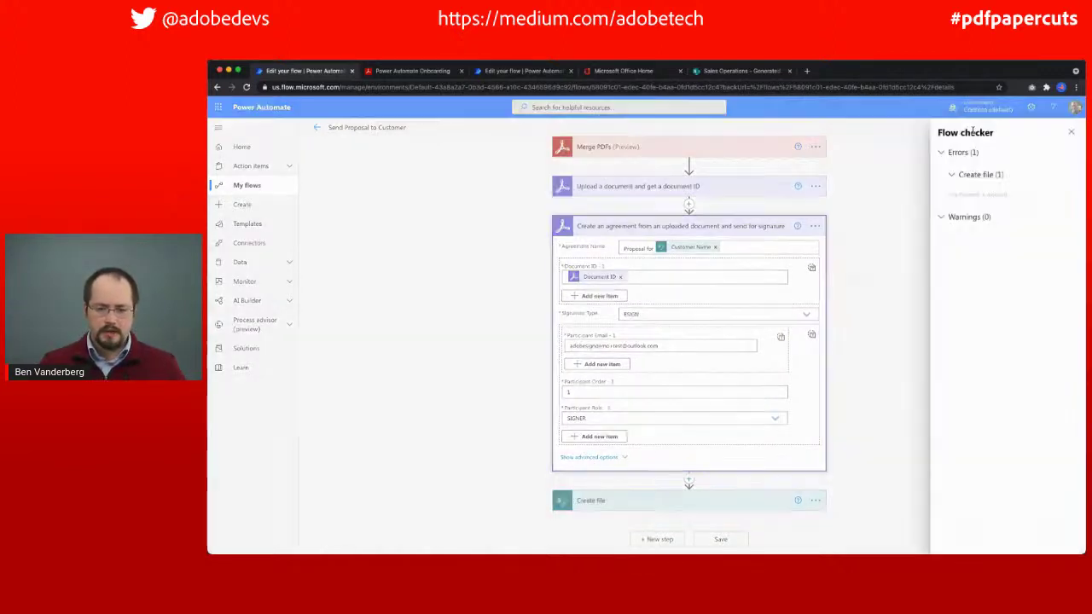
left_click(967, 195)
left_click(775, 311)
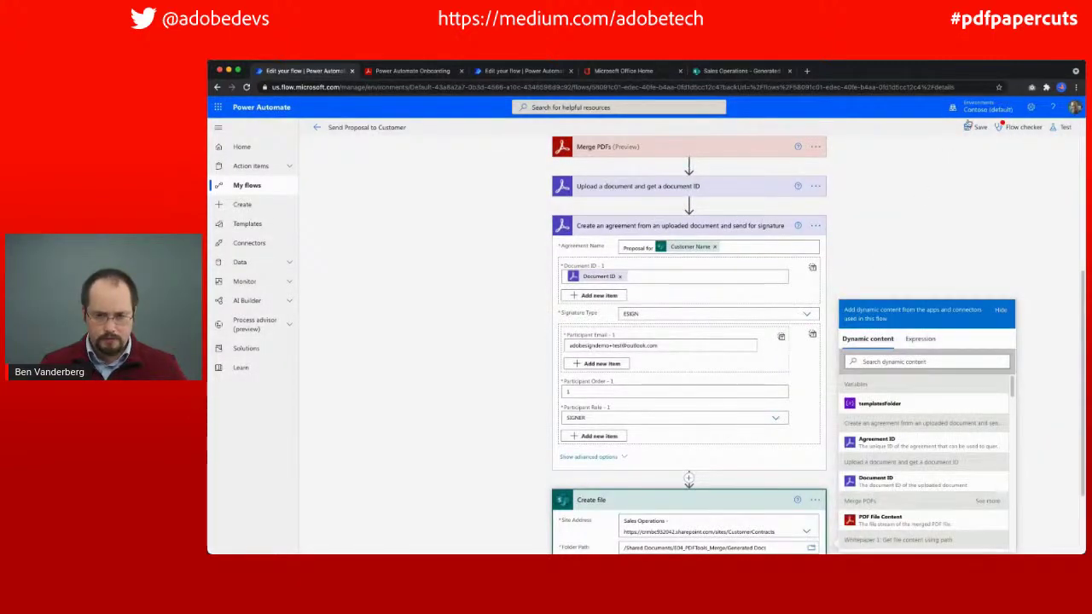
left_click(968, 113)
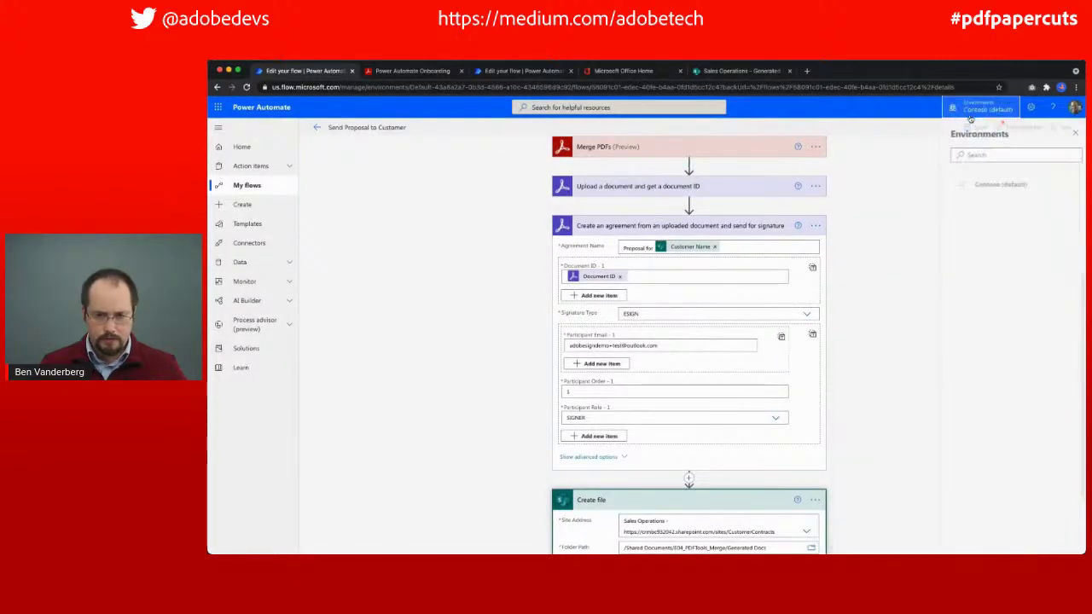
left_click(1074, 133)
left_click(973, 126)
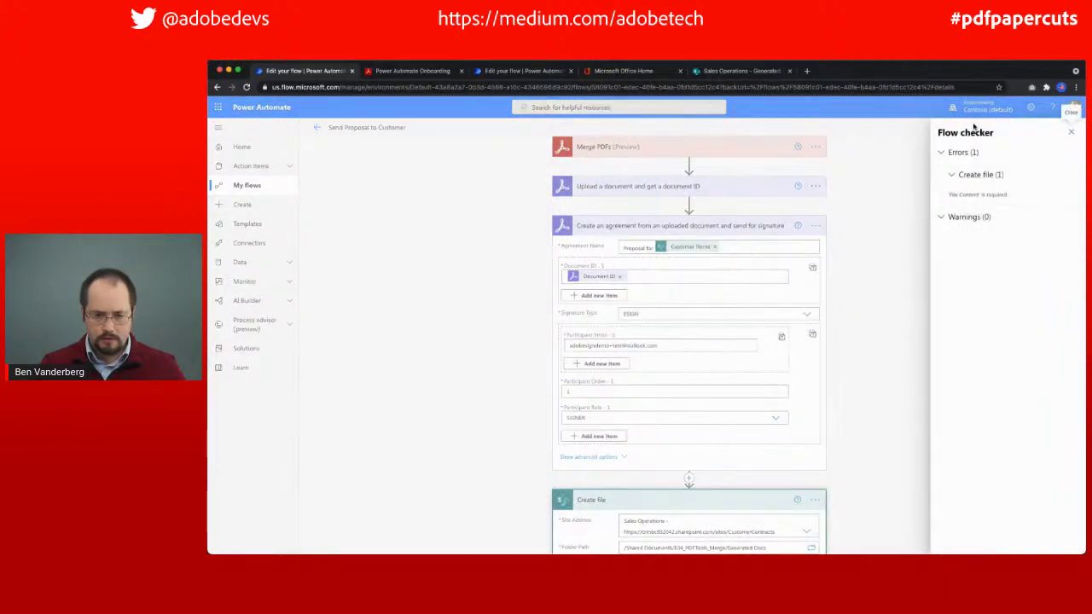
left_click(964, 194)
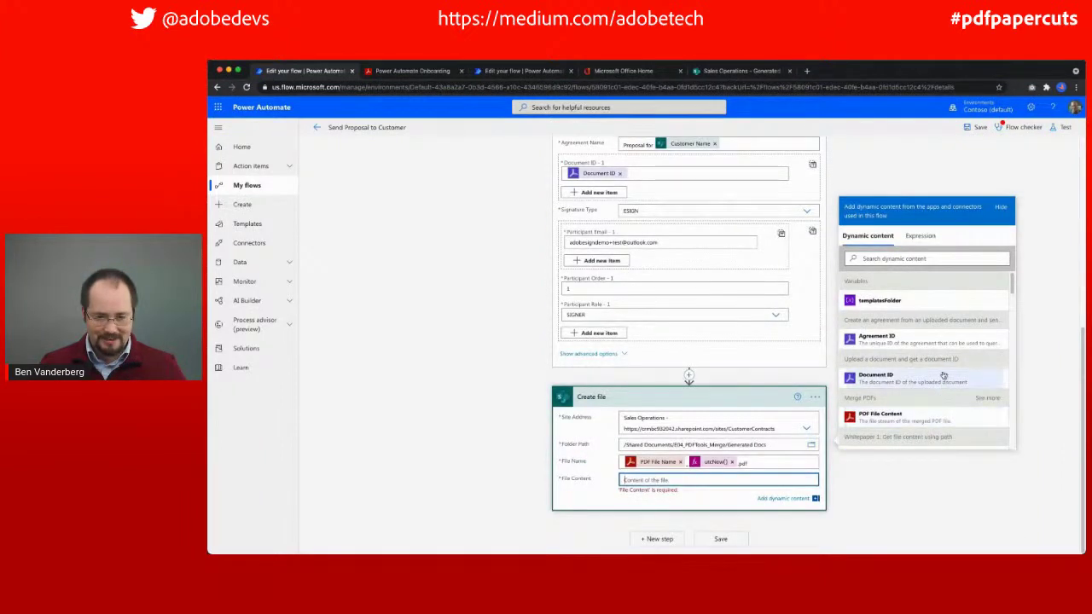
Give Create file the Merge PDFs' PDF File Content as its file content and save the flow
scroll(943, 376, "down", 2)
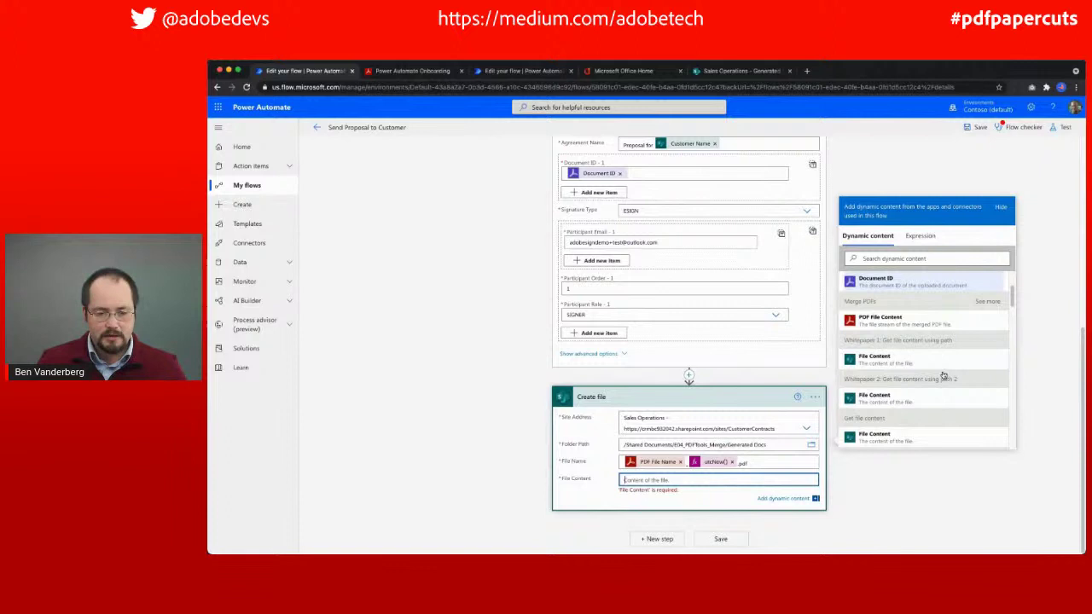
scroll(943, 375, "down", 6)
scroll(943, 376, "up", 4)
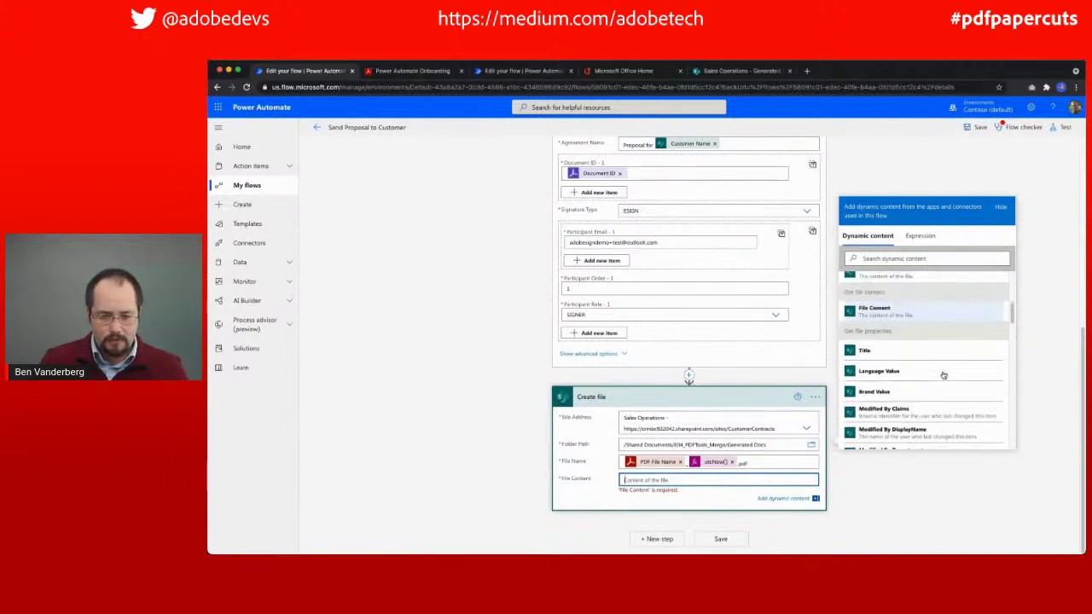
scroll(943, 375, "down", 1)
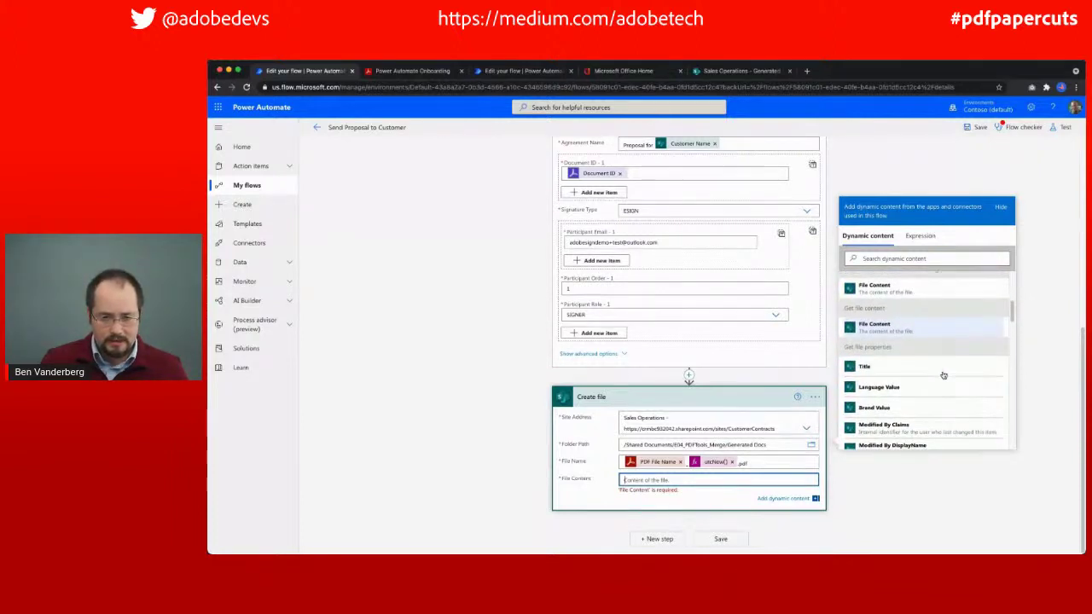
scroll(944, 376, "up", 2)
scroll(985, 348, "up", 3)
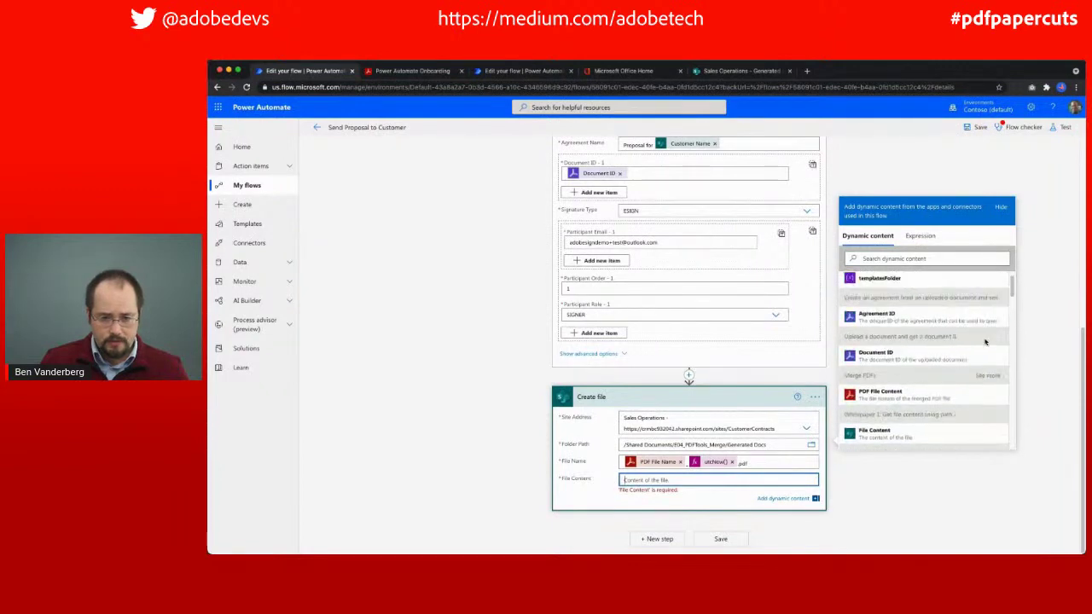
left_click(943, 400)
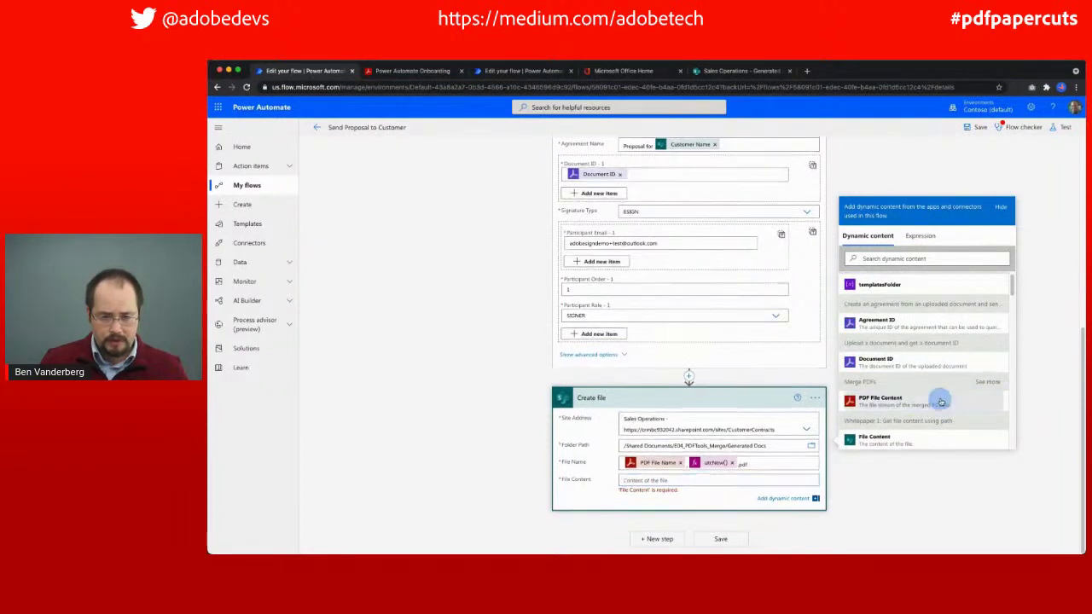
left_click(973, 126)
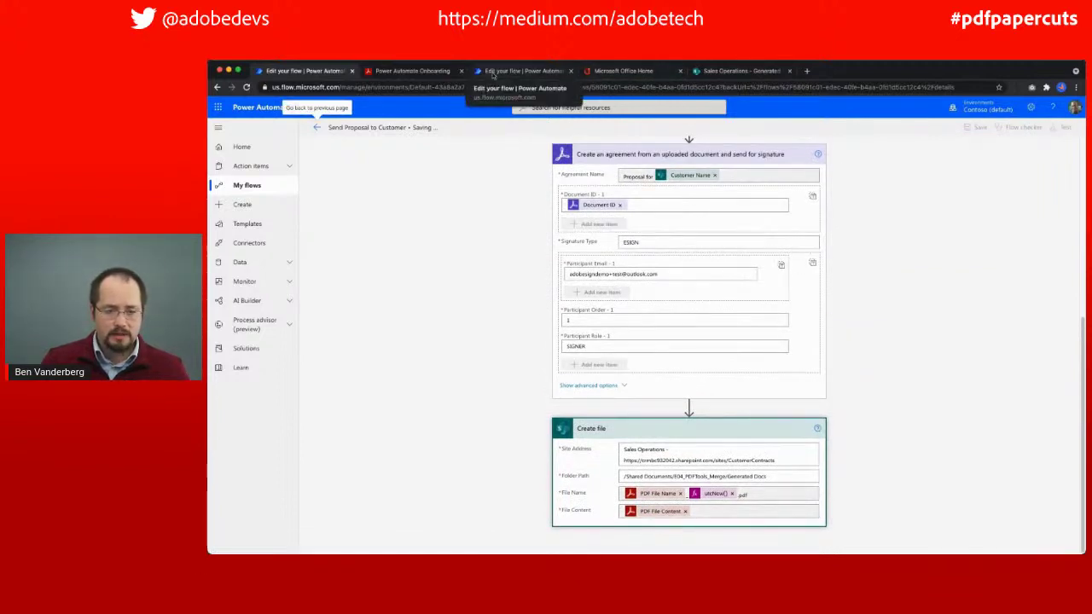
Launch Send Proposal to Customer on Proposal.docx in E04_PDFTools_Merge > Proposal via Automate
left_click(715, 71)
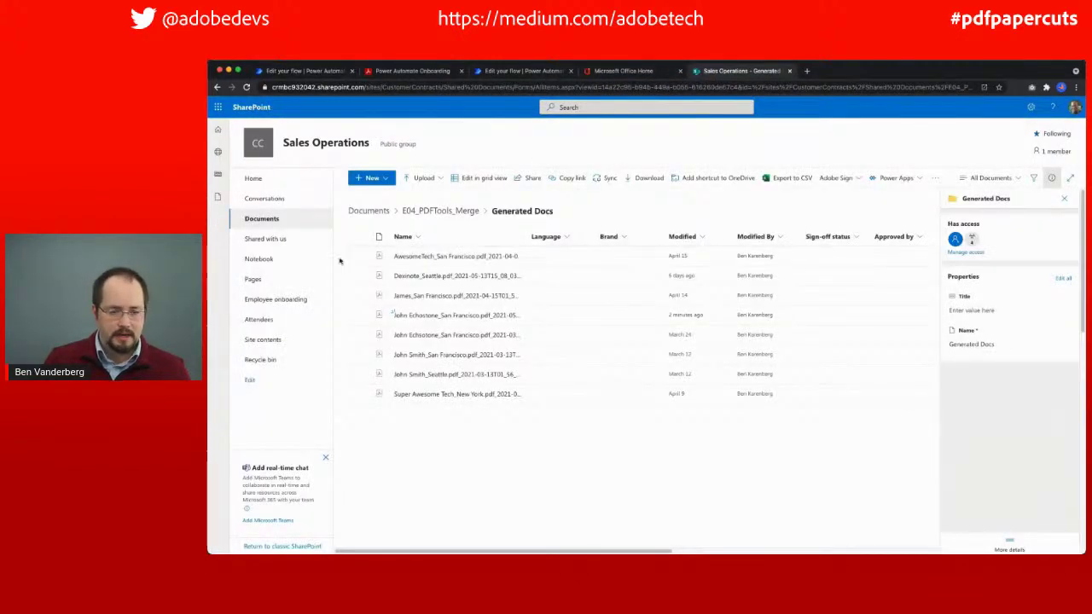
left_click(433, 212)
left_click(407, 275)
left_click(359, 257)
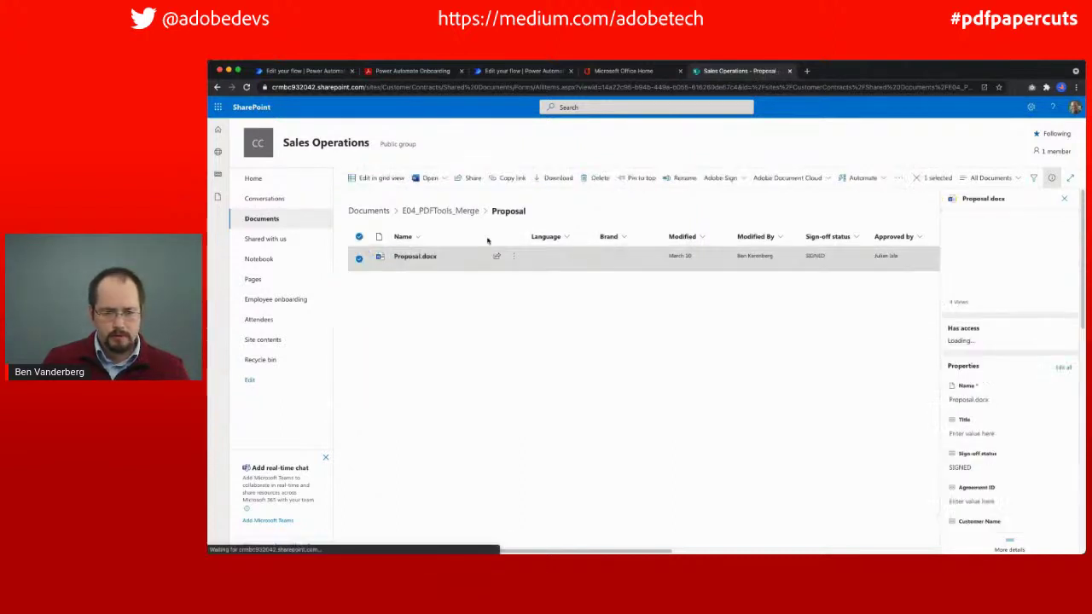
left_click(868, 177)
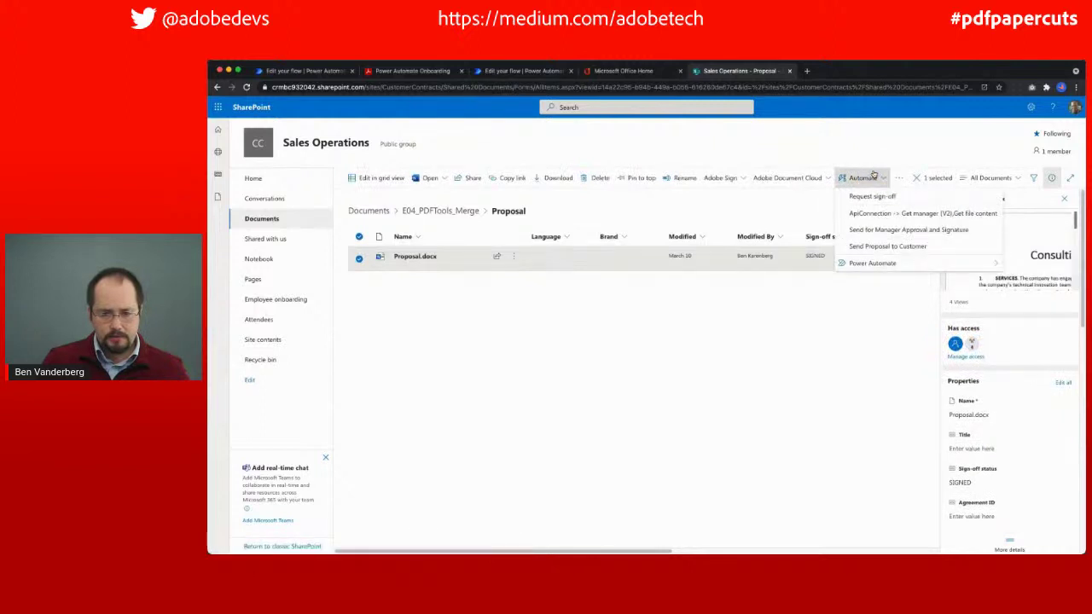
left_click(903, 249)
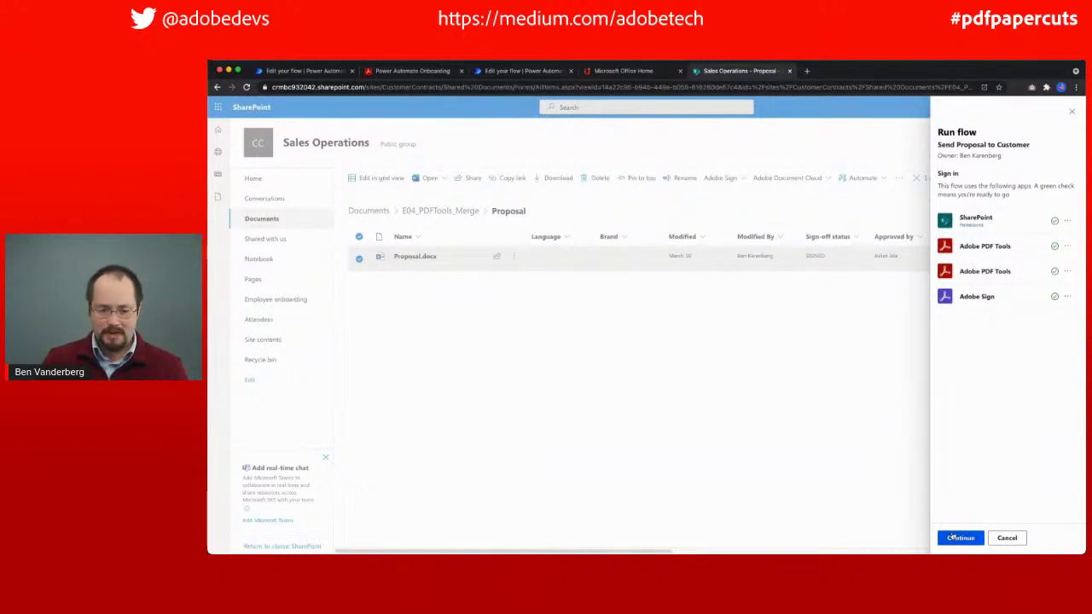
Run the flow with the New York cover, Whitepaper 1, a password and the customer's name
left_click(952, 537)
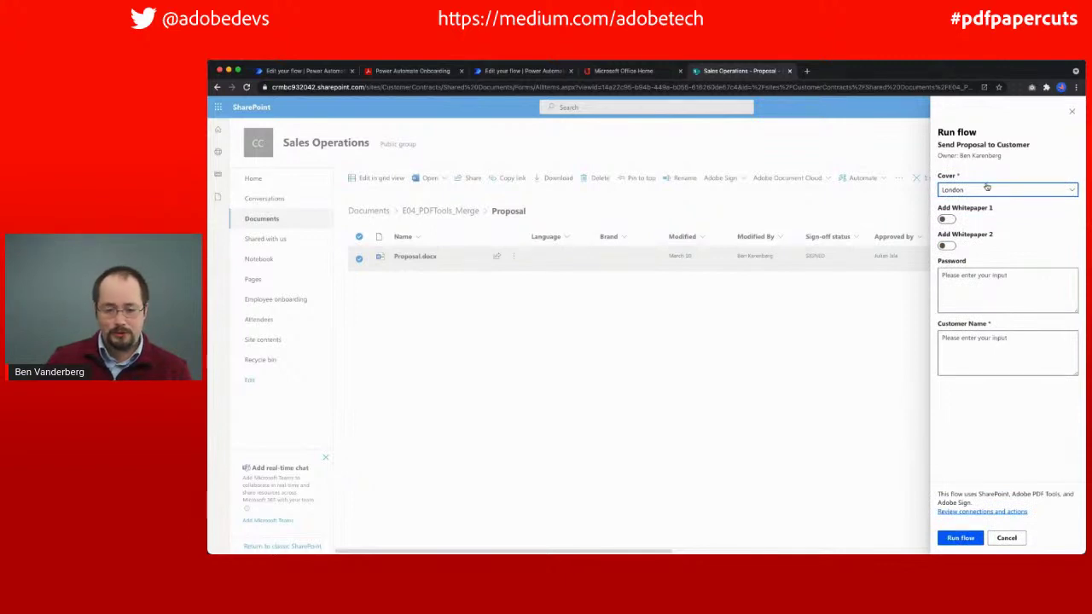
left_click(987, 190)
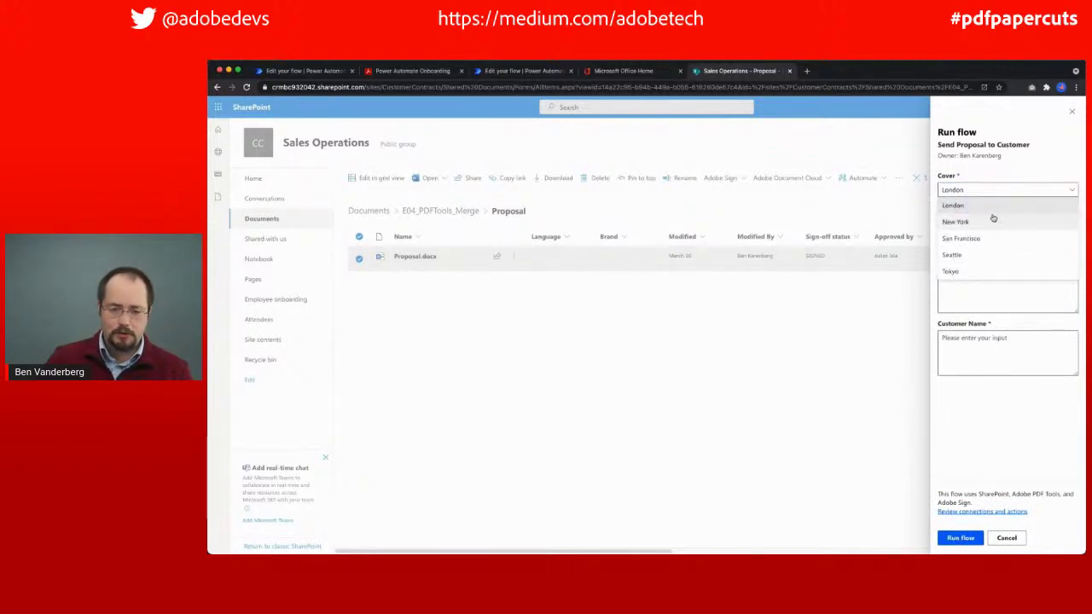
left_click(994, 221)
left_click(947, 219)
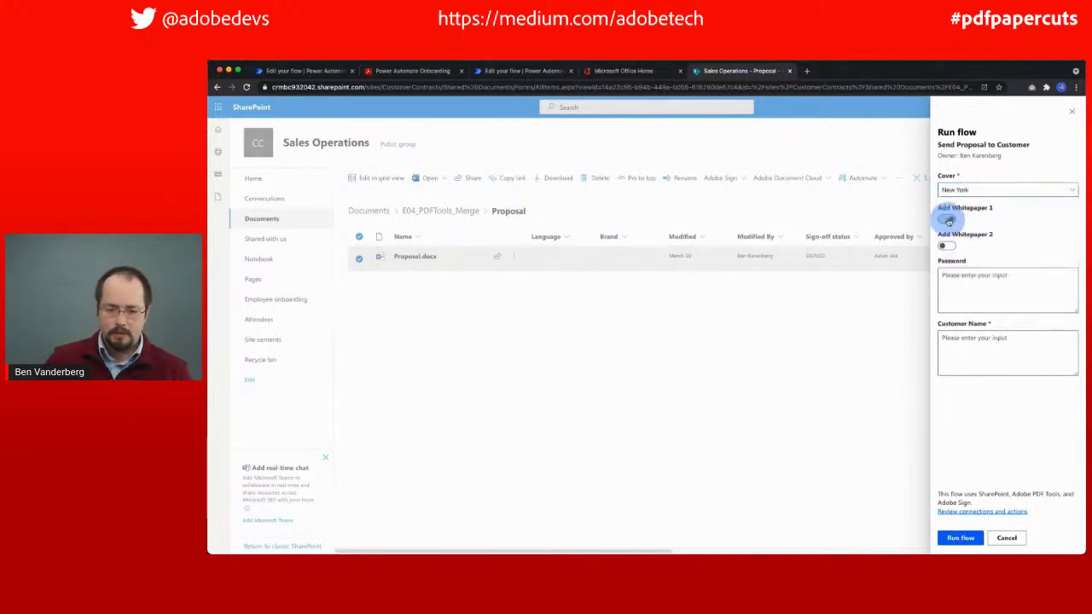
left_click(955, 295)
left_click(964, 356)
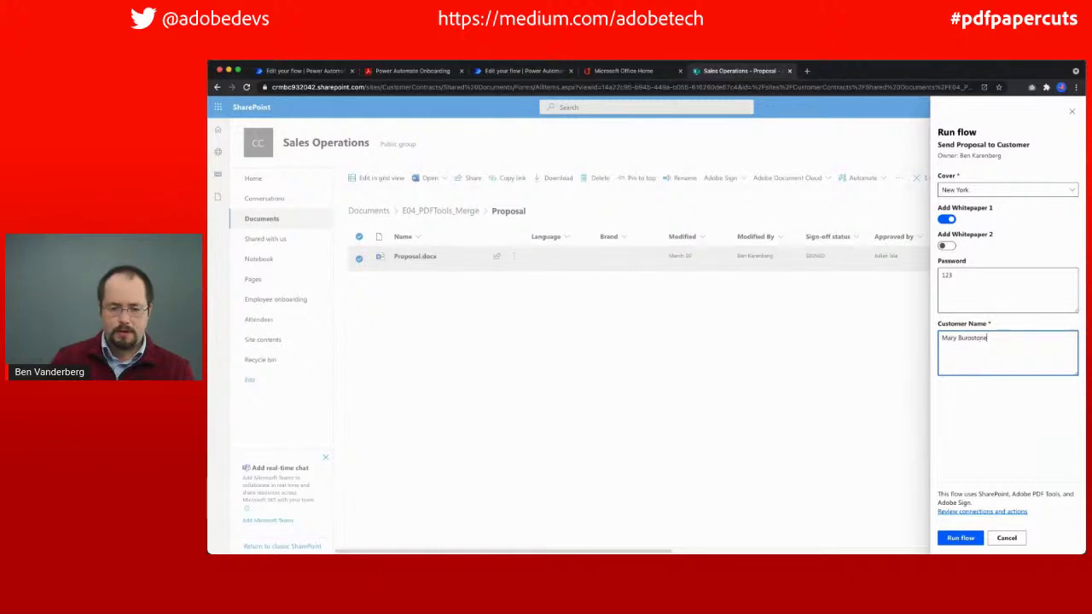
left_click(960, 538)
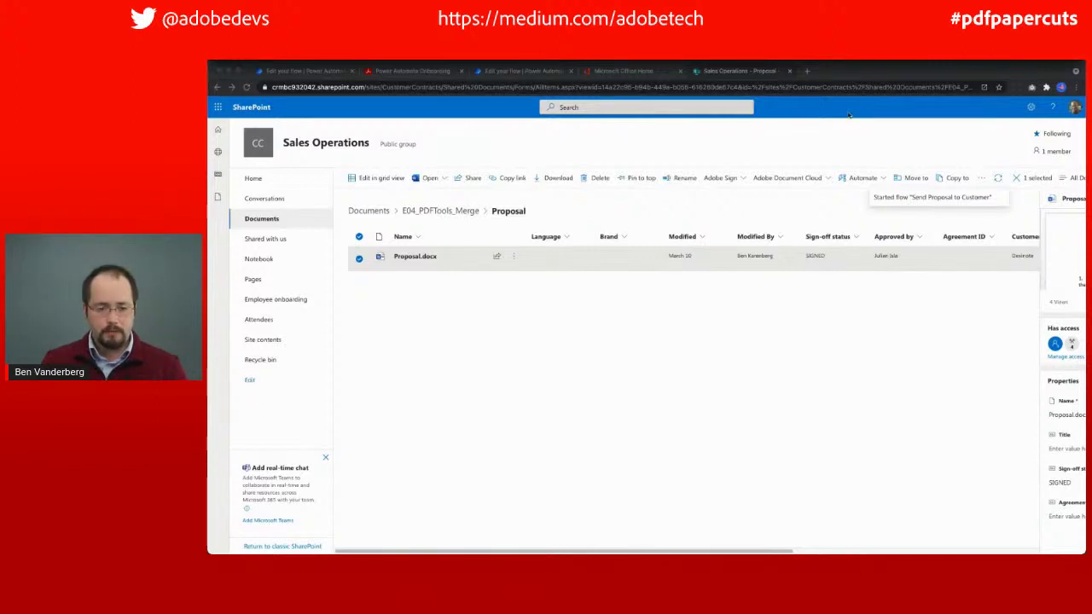
left_click(379, 83)
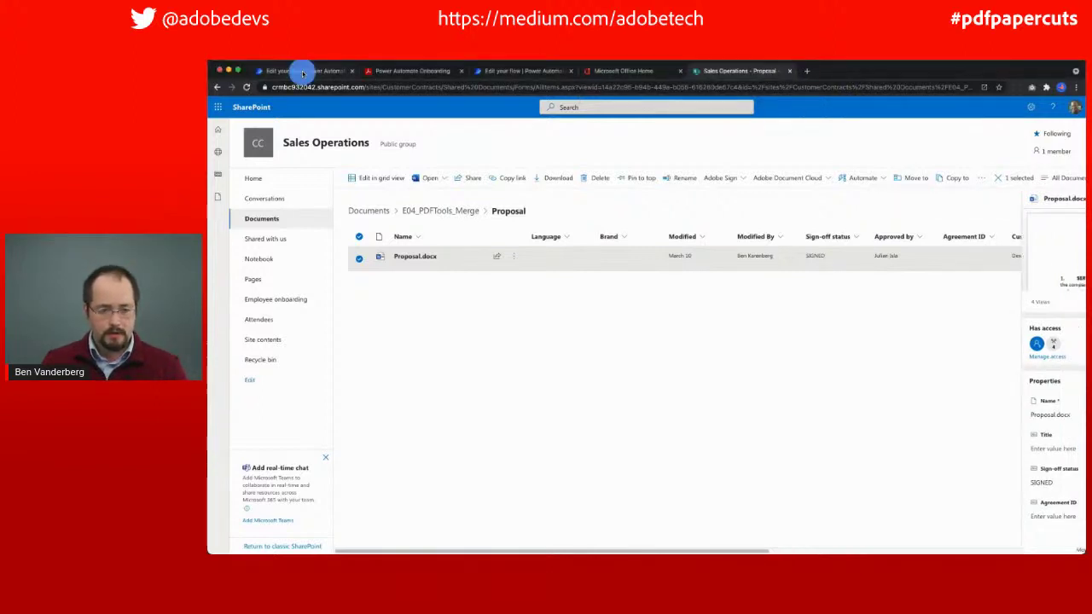
left_click(290, 71)
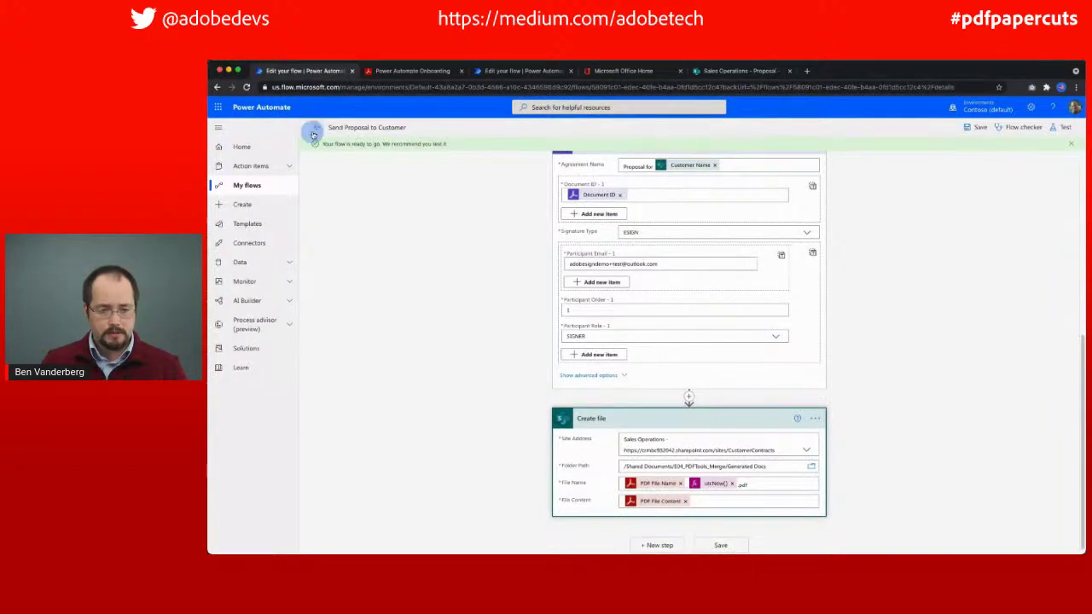
Open the newest run from the 28-day history and expand its 'Create an agreement' step
left_click(317, 127)
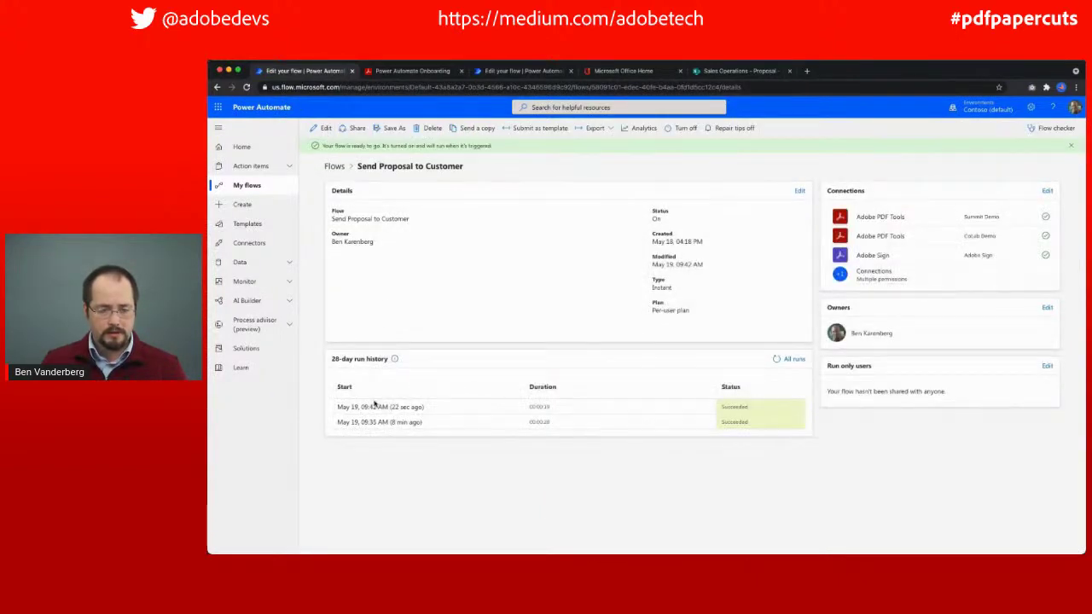
left_click(375, 407)
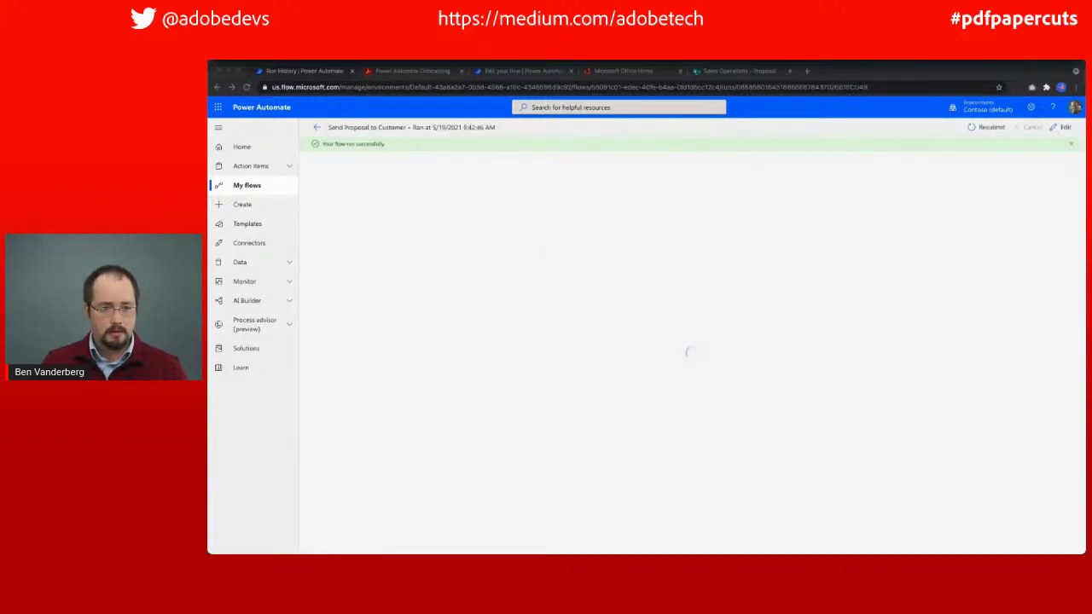
scroll(754, 213, "down", 1)
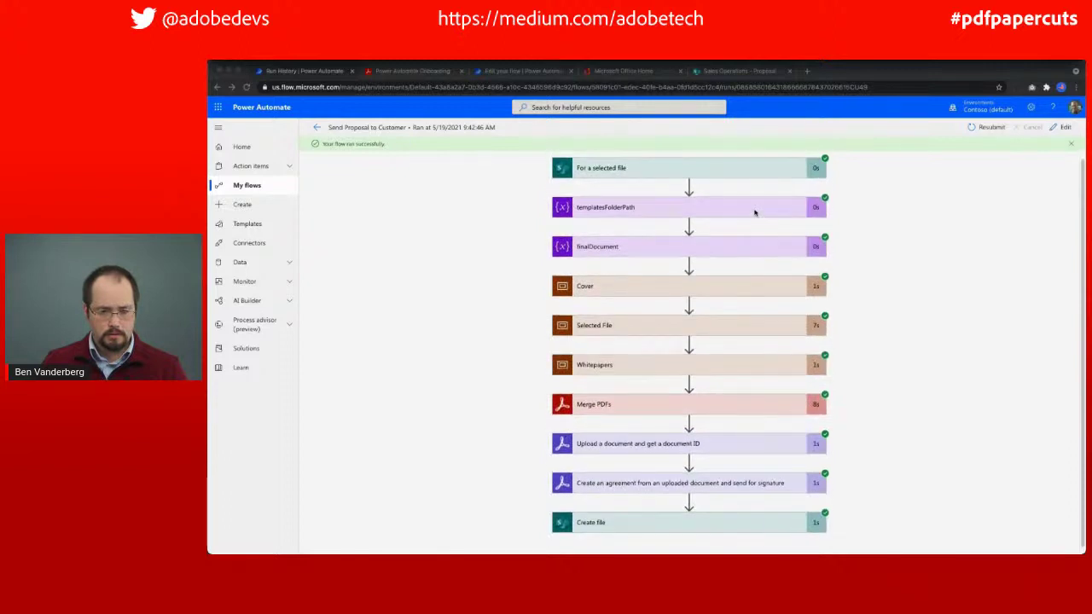
left_click(774, 482)
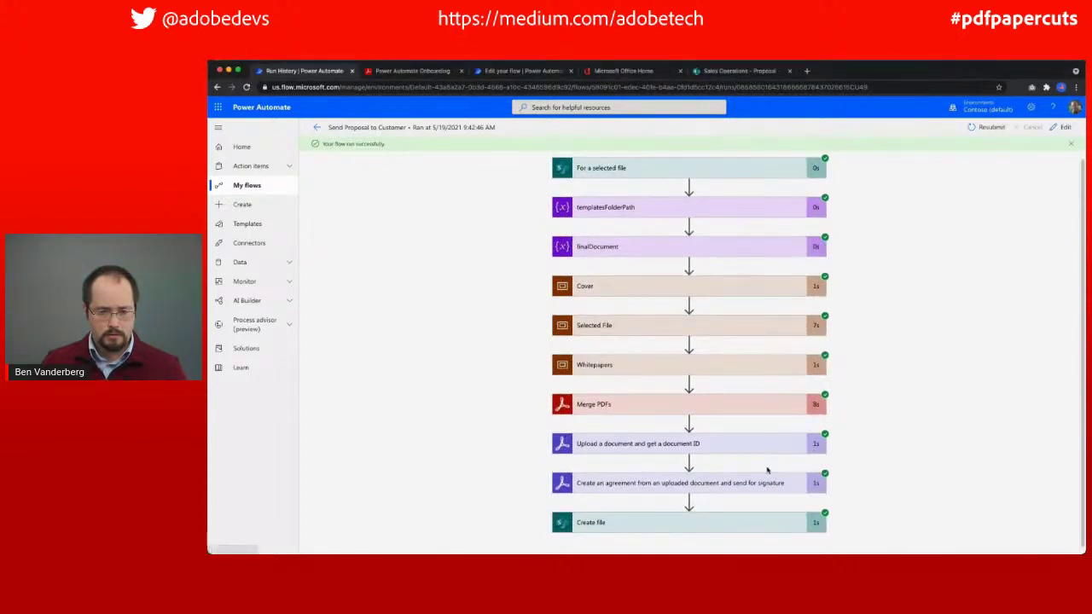
left_click(753, 488)
scroll(758, 433, "down", 5)
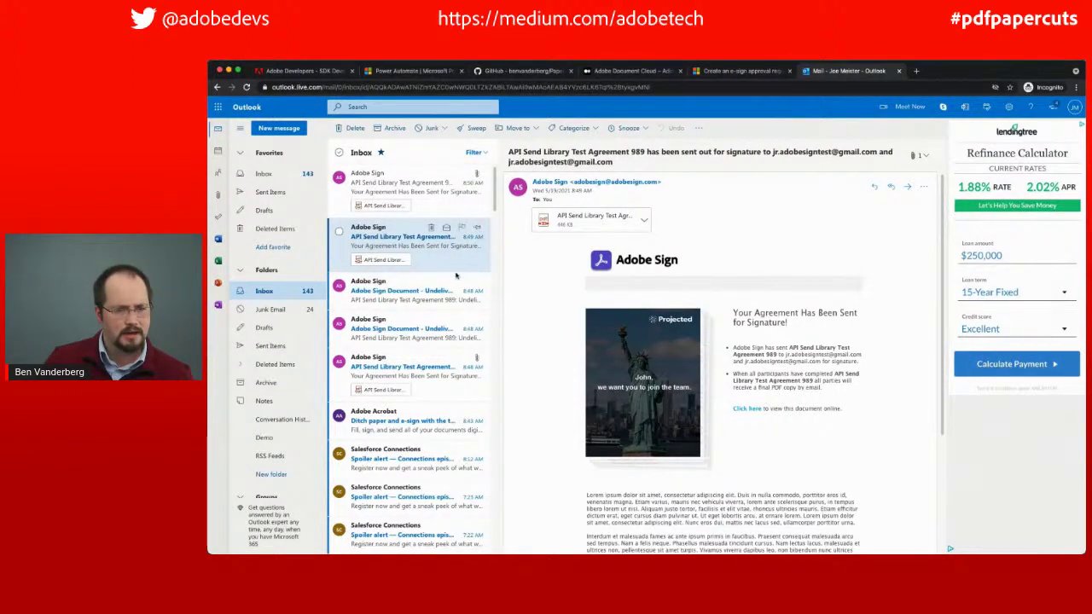
Review the 'Create an agreement' step's ESIGN inputs, SIGNER participant and returned Agreement ID
key("super+Tab")
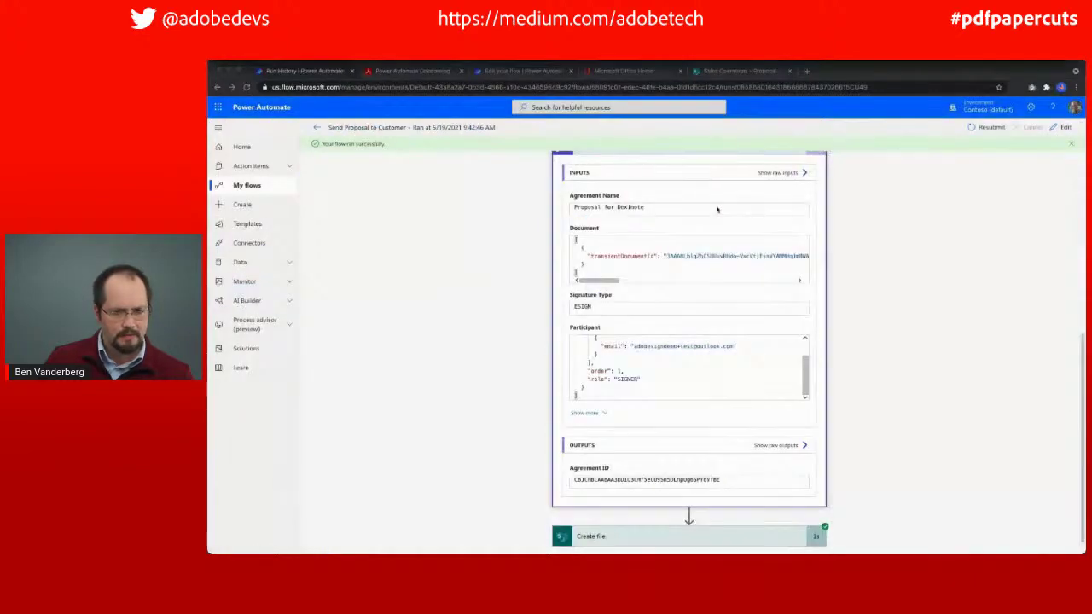
scroll(886, 287, "down", 1)
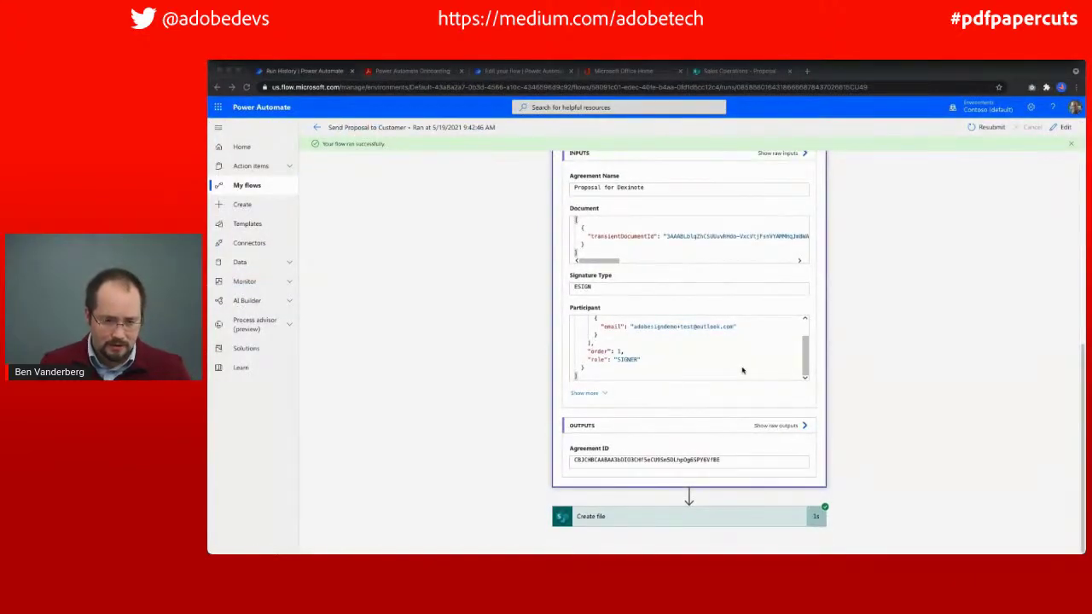
scroll(747, 334, "up", 3)
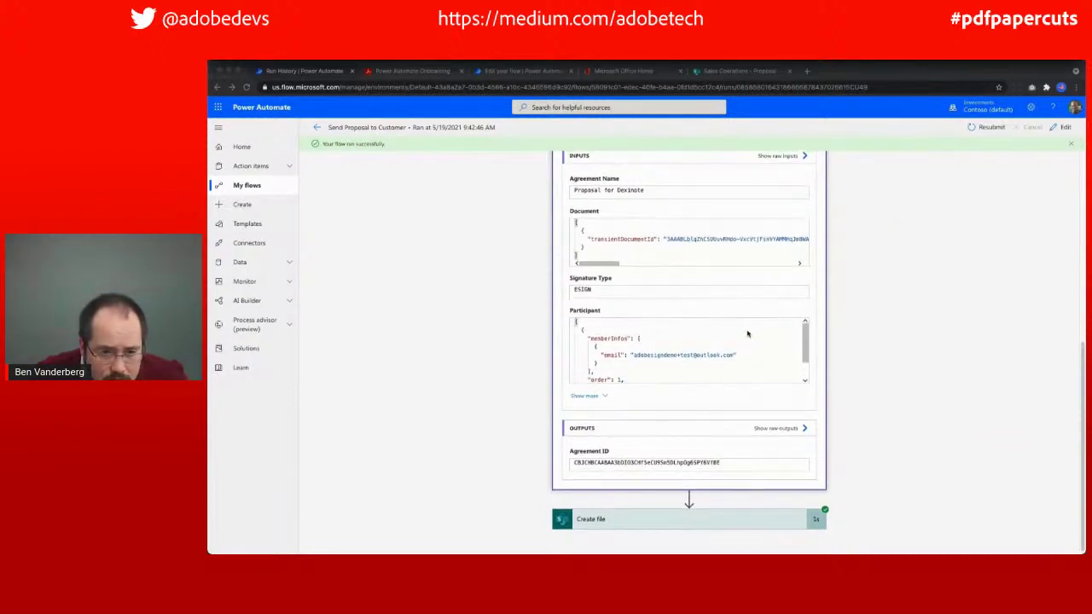
scroll(747, 333, "up", 1)
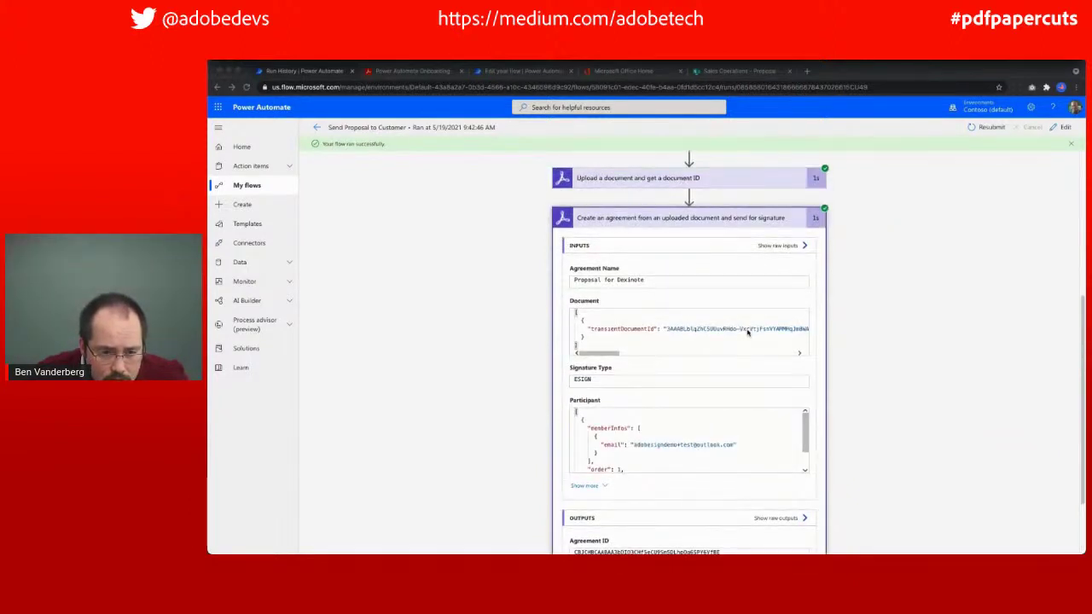
scroll(748, 332, "down", 1)
scroll(753, 336, "down", 1)
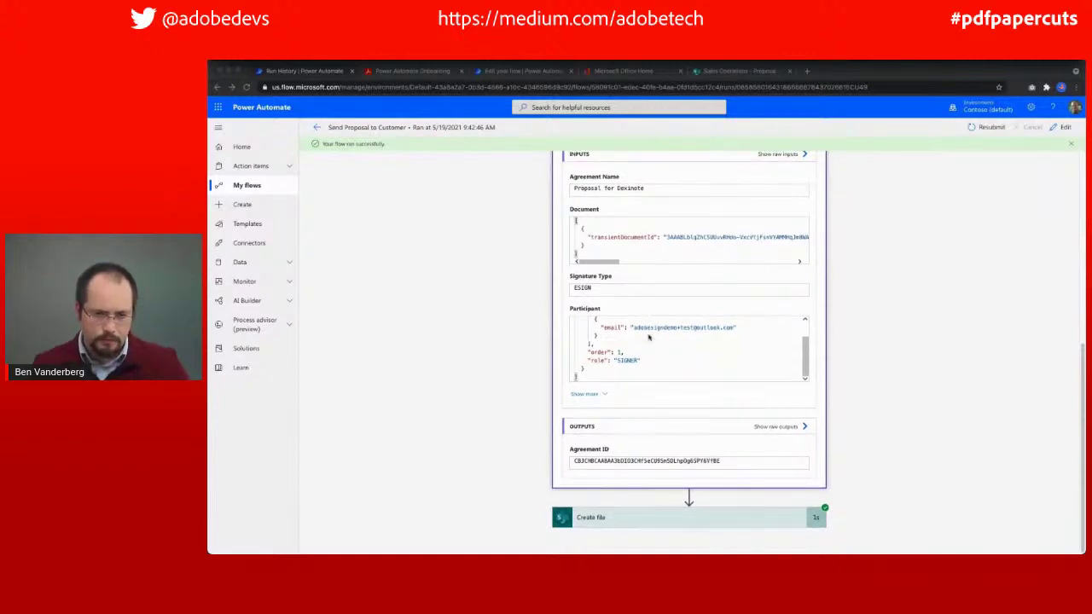
scroll(642, 324, "up", 3)
scroll(649, 338, "up", 1)
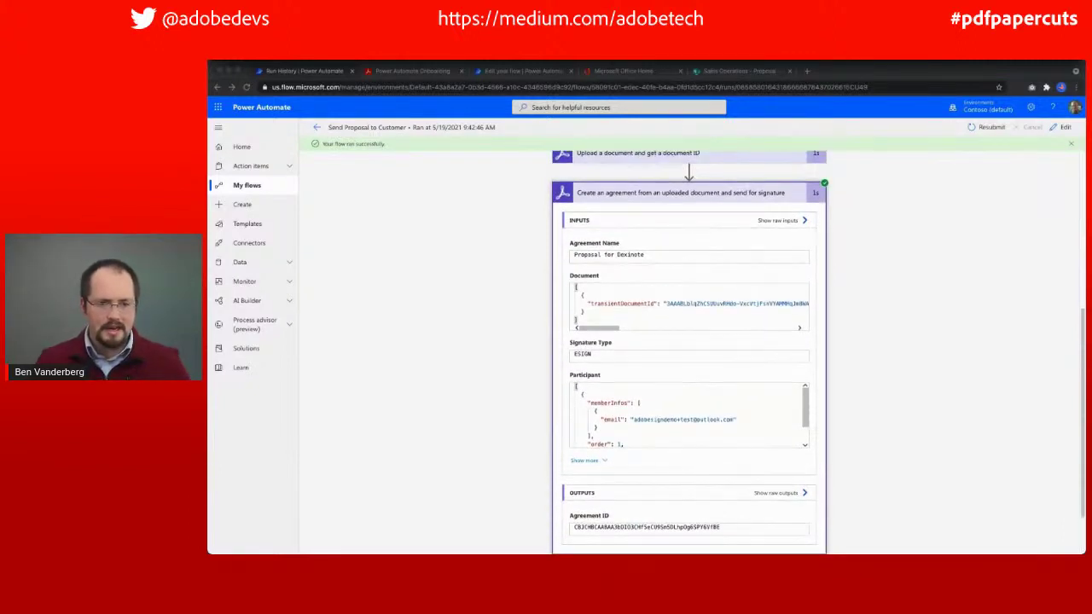